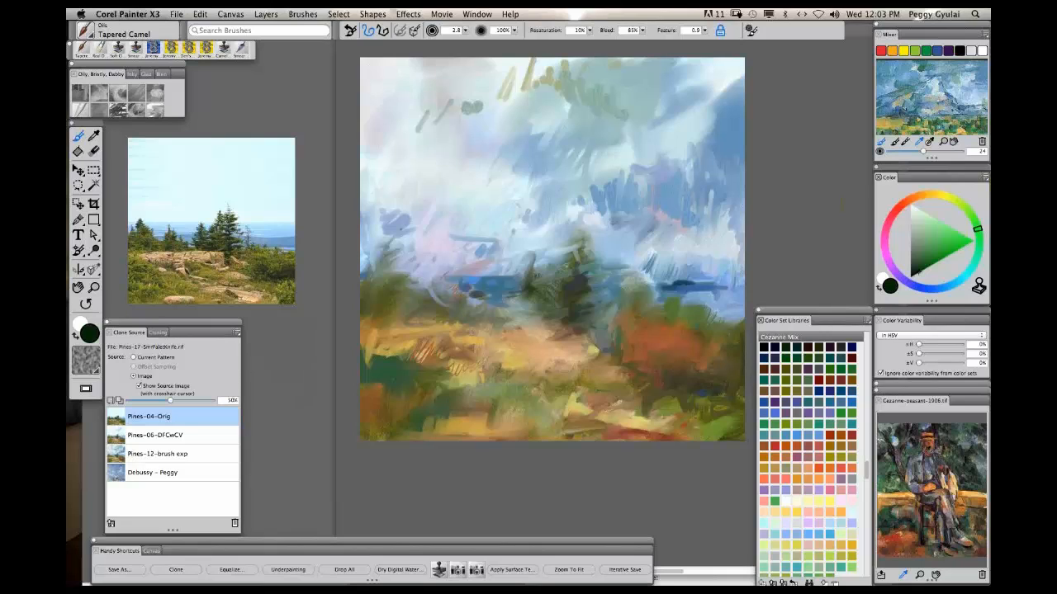
# Sample orange from the Cezanne peasant reference, then compare the three Pines versions and the Debussy image as clone sources.
pyautogui.keyDown('alt'); pyautogui.click(932, 484); pyautogui.keyUp('alt')
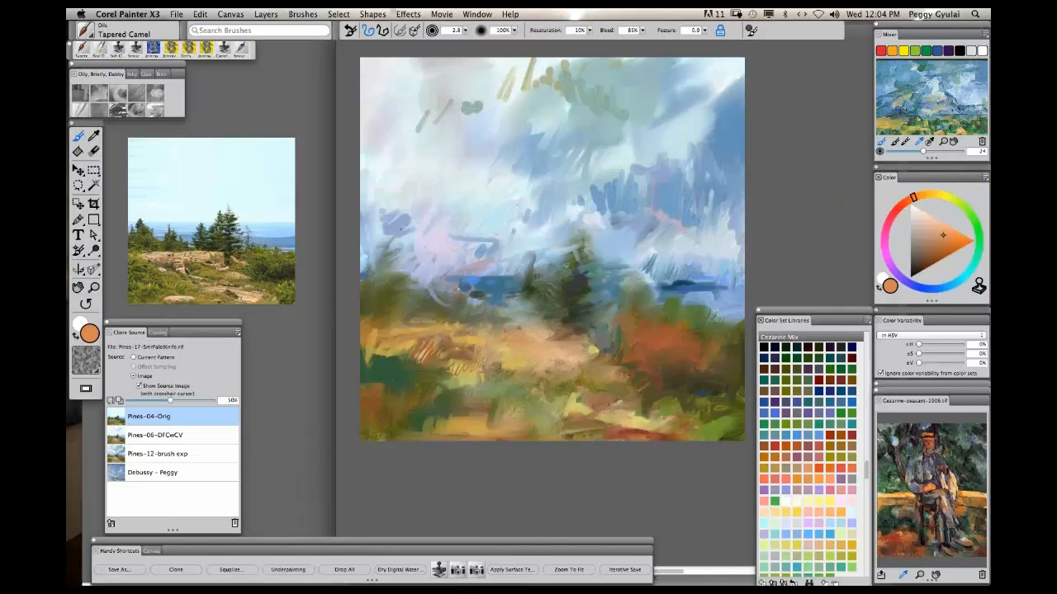
pyautogui.click(199, 436)
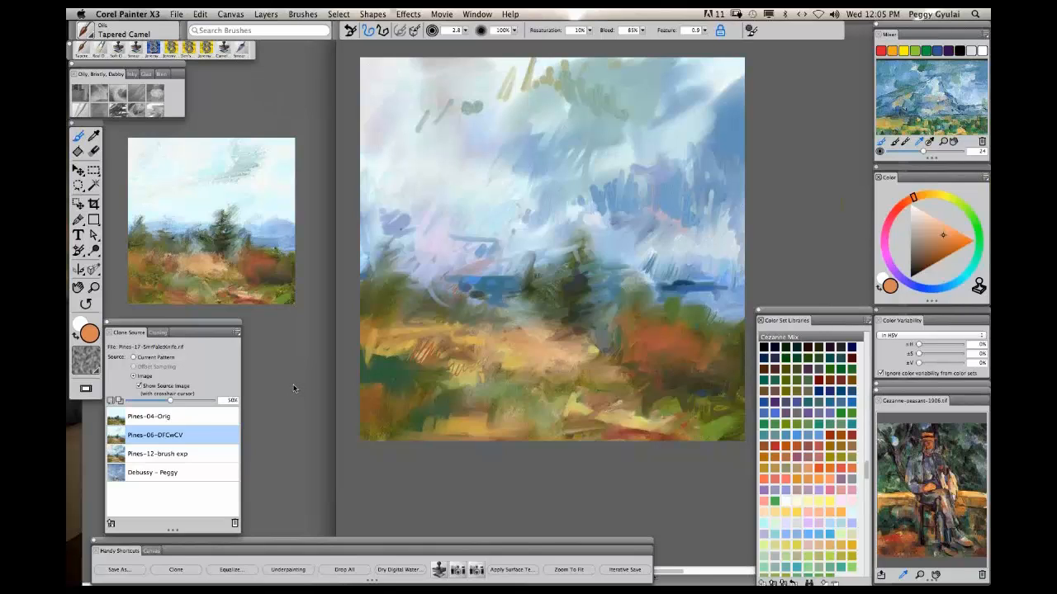
pyautogui.click(200, 455)
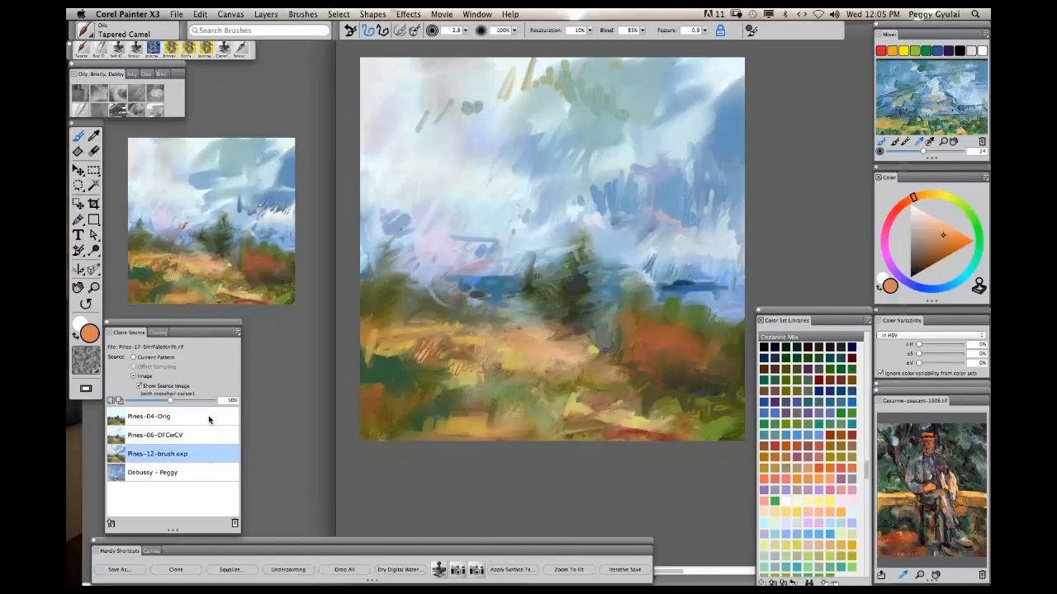
pyautogui.click(210, 420)
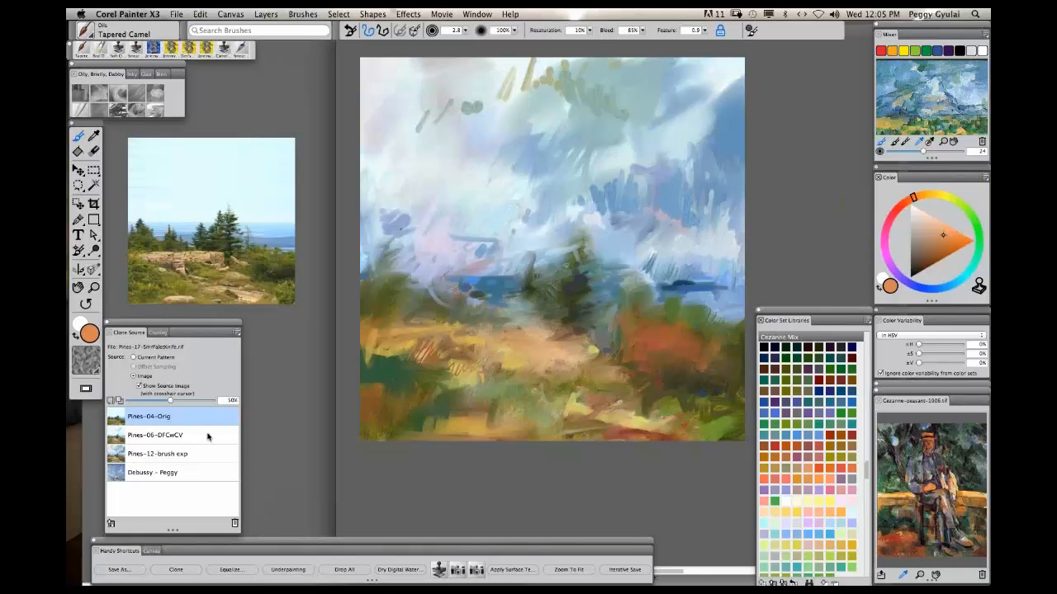
pyautogui.click(207, 439)
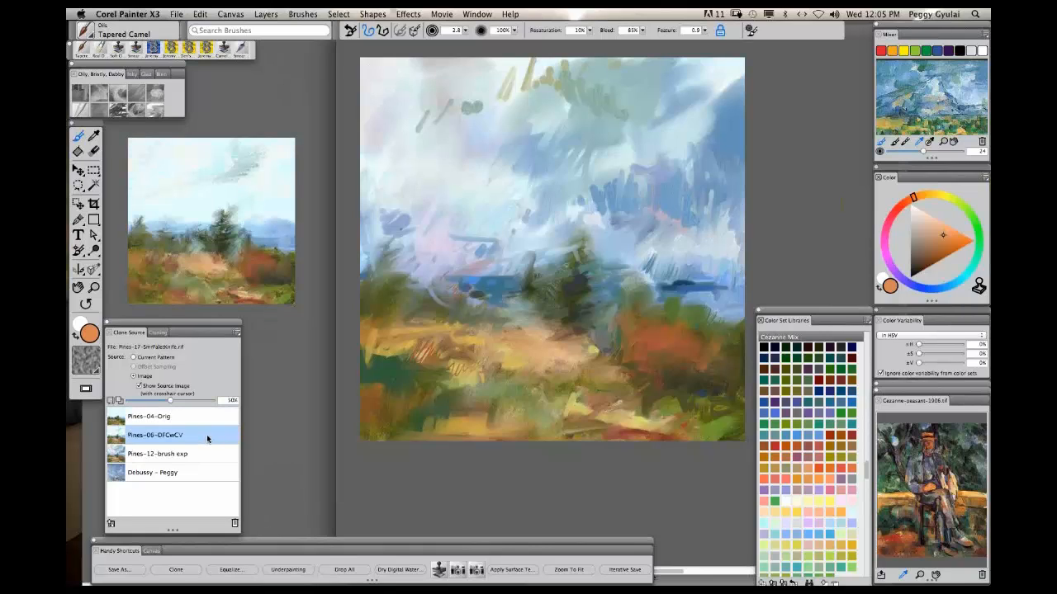
pyautogui.click(205, 456)
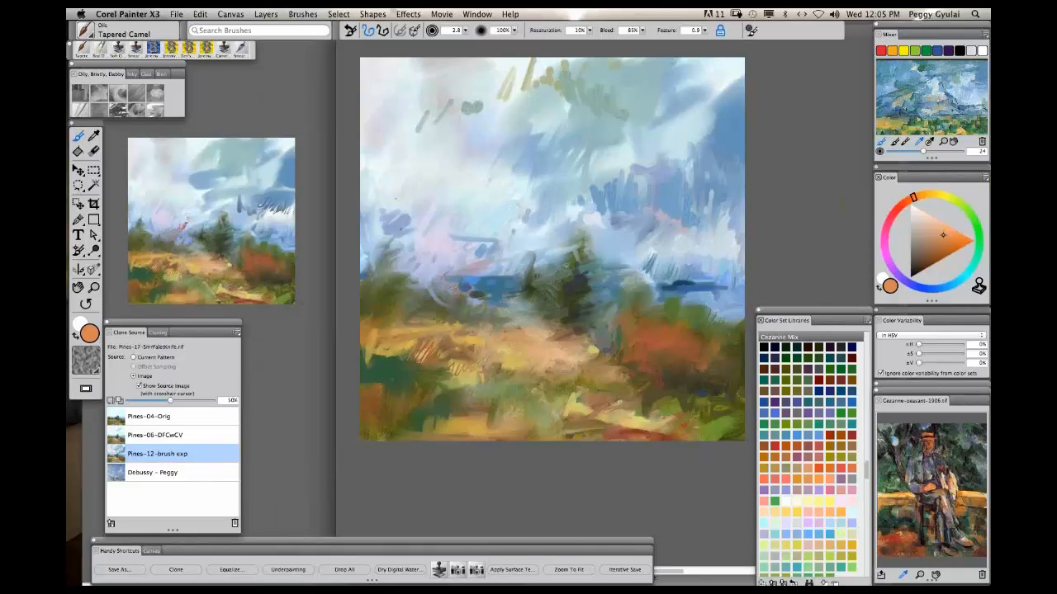
pyautogui.click(210, 475)
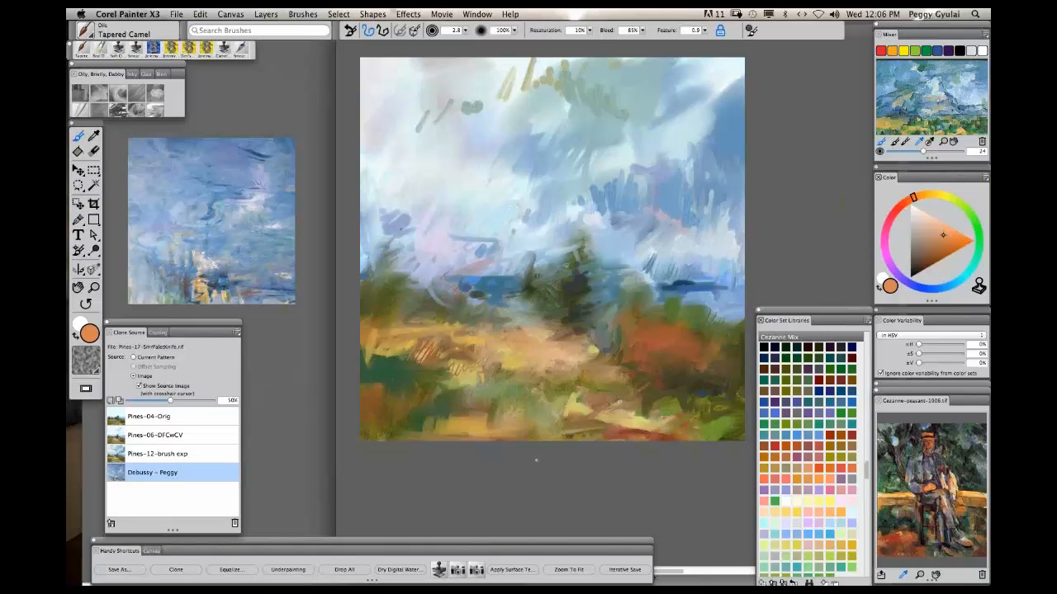
pyautogui.click(197, 417)
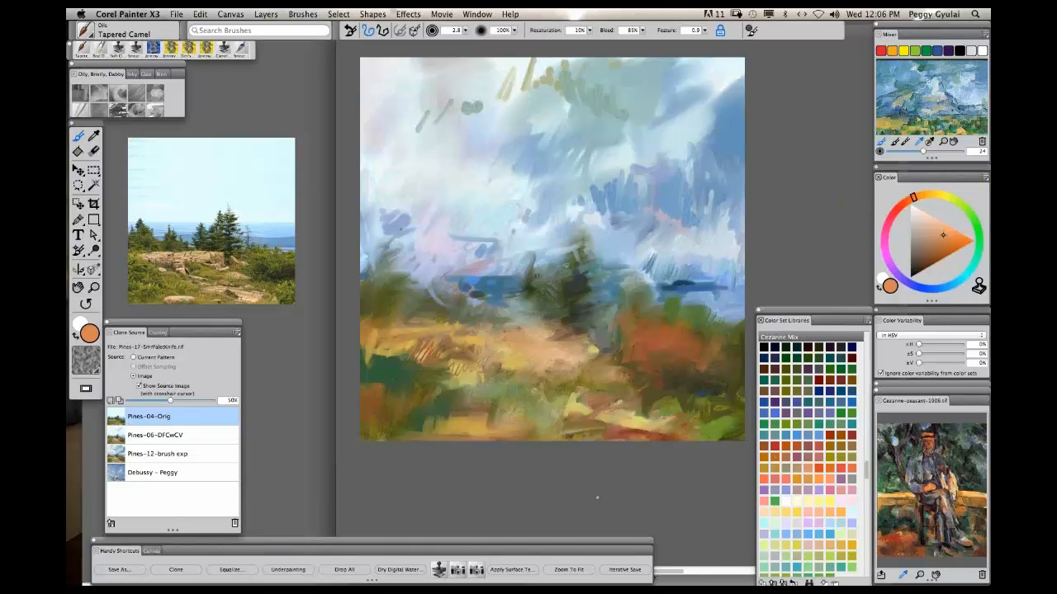
pyautogui.click(178, 474)
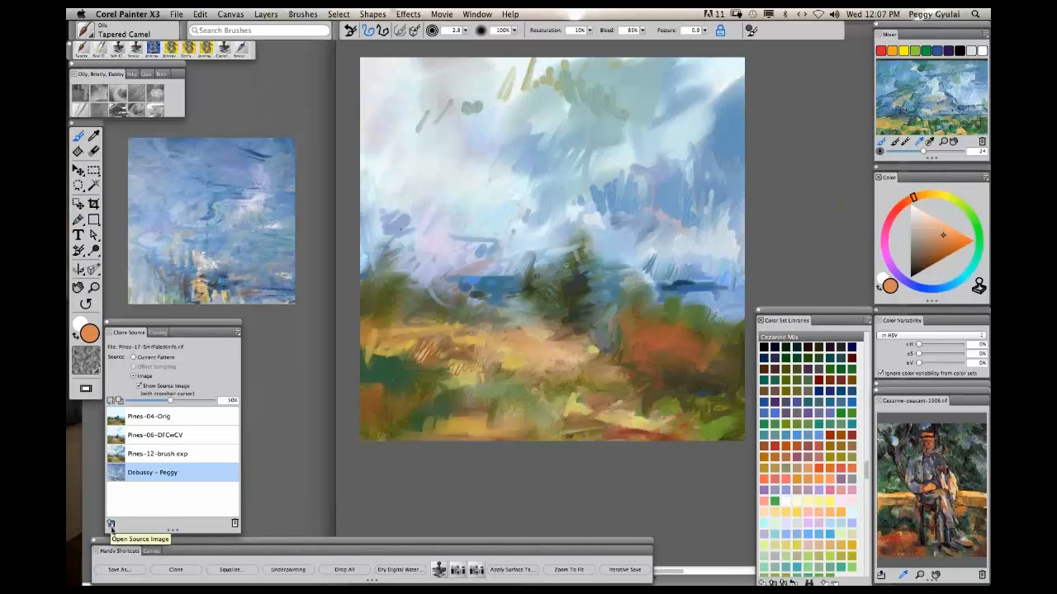
# Add Diebenkorn- detail.jpg from the inspirational mixer pad and reference image collection folder as another clone source.
pyautogui.click(112, 525)
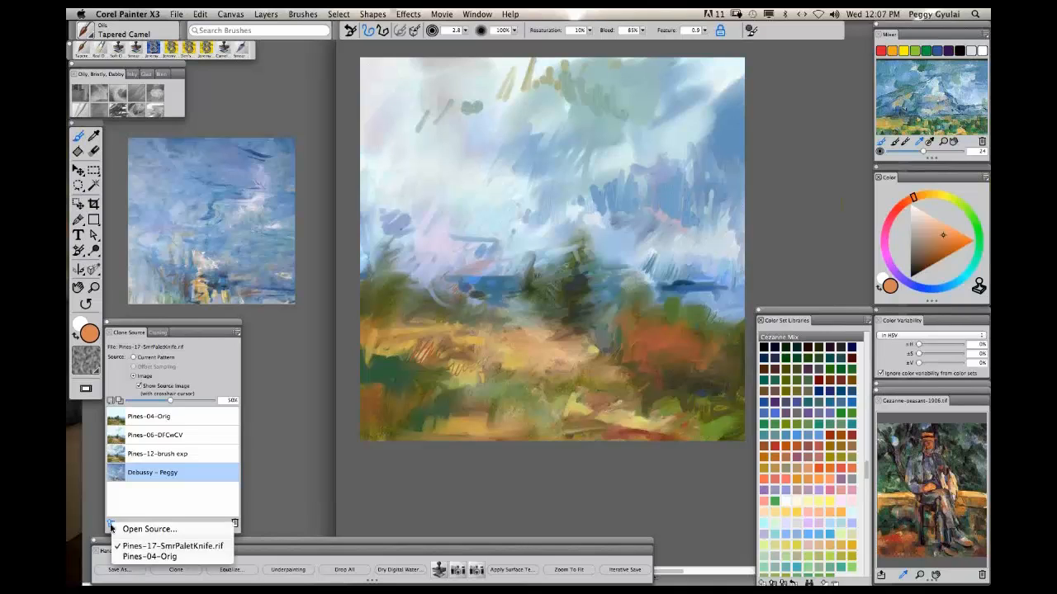
pyautogui.click(143, 531)
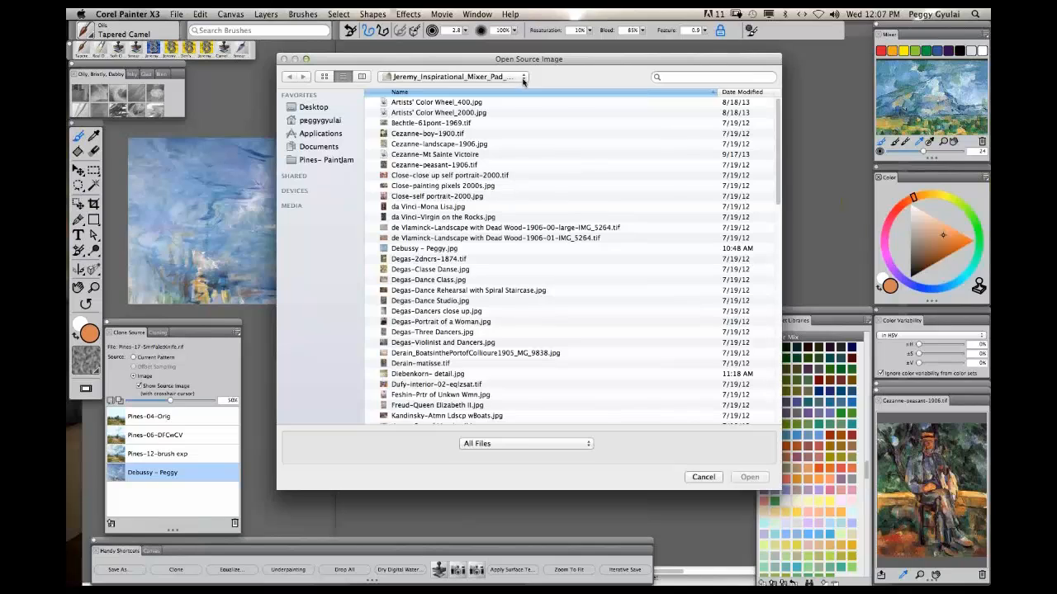
pyautogui.click(523, 76)
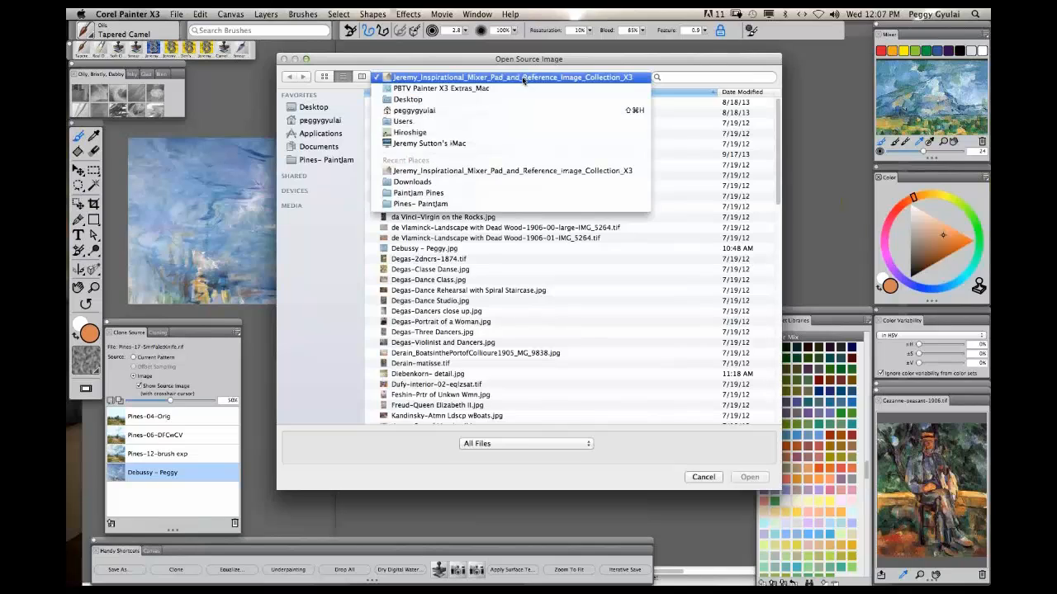
pyautogui.click(444, 171)
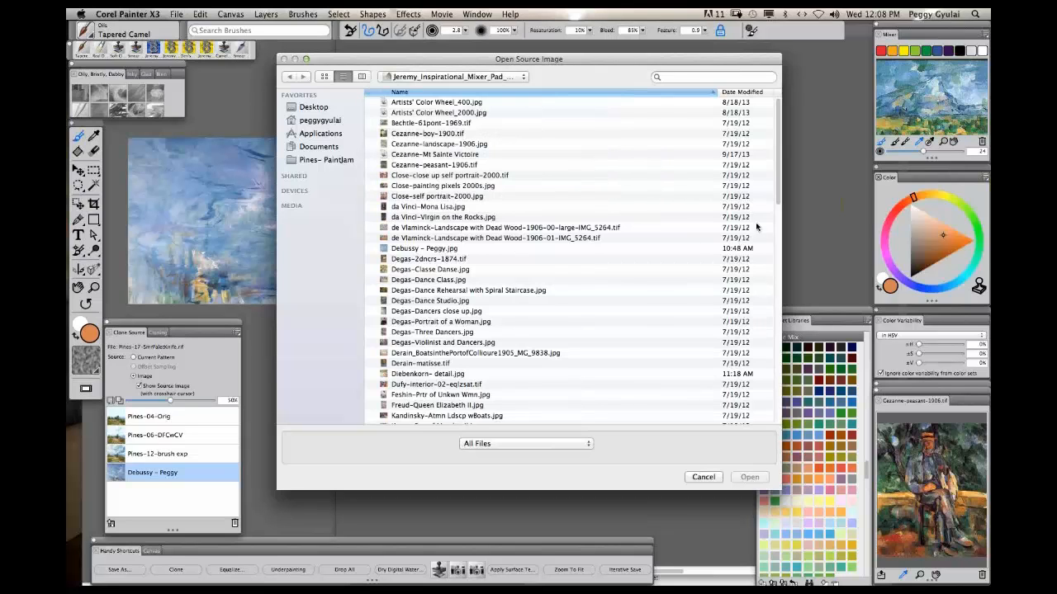
pyautogui.scroll(-1, 778, 196)
pyautogui.moveTo(778, 197); pyautogui.dragTo(776, 210)
pyautogui.scroll(-5, 776, 213)
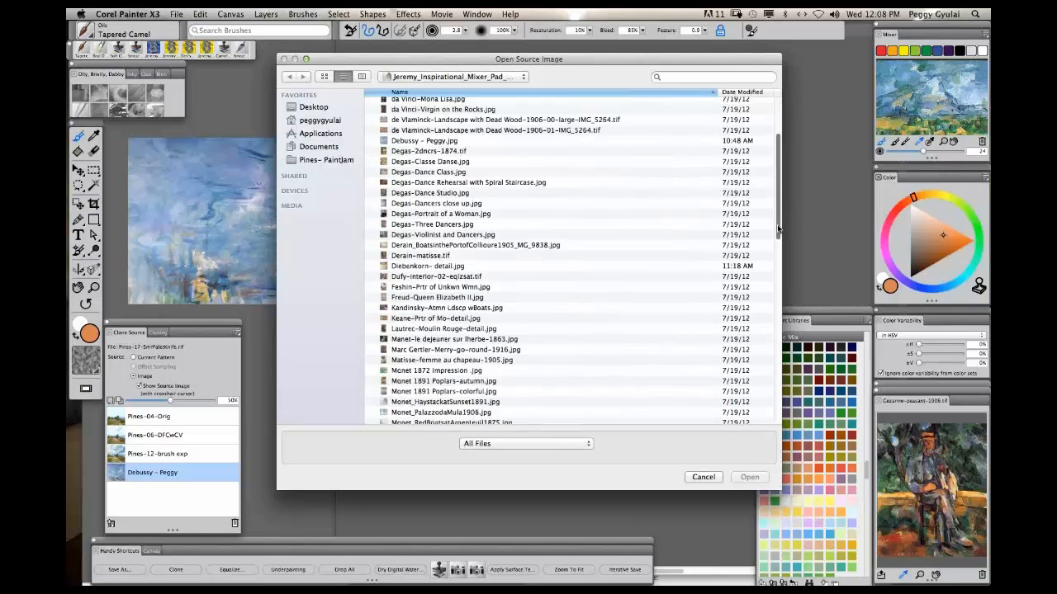
pyautogui.scroll(6, 776, 210)
pyautogui.scroll(-2, 776, 209)
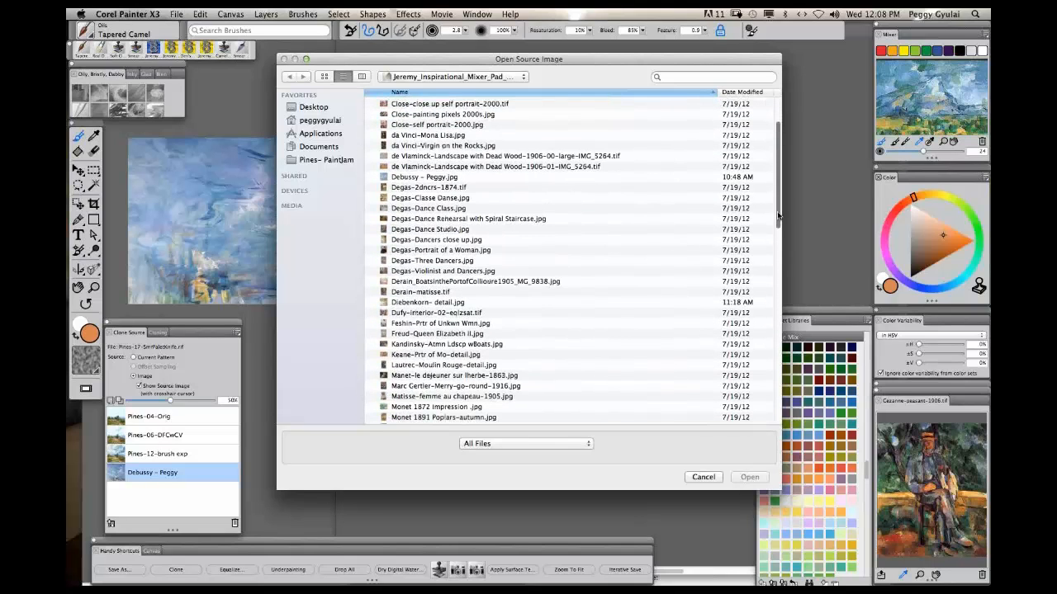
pyautogui.scroll(3, 417, 248)
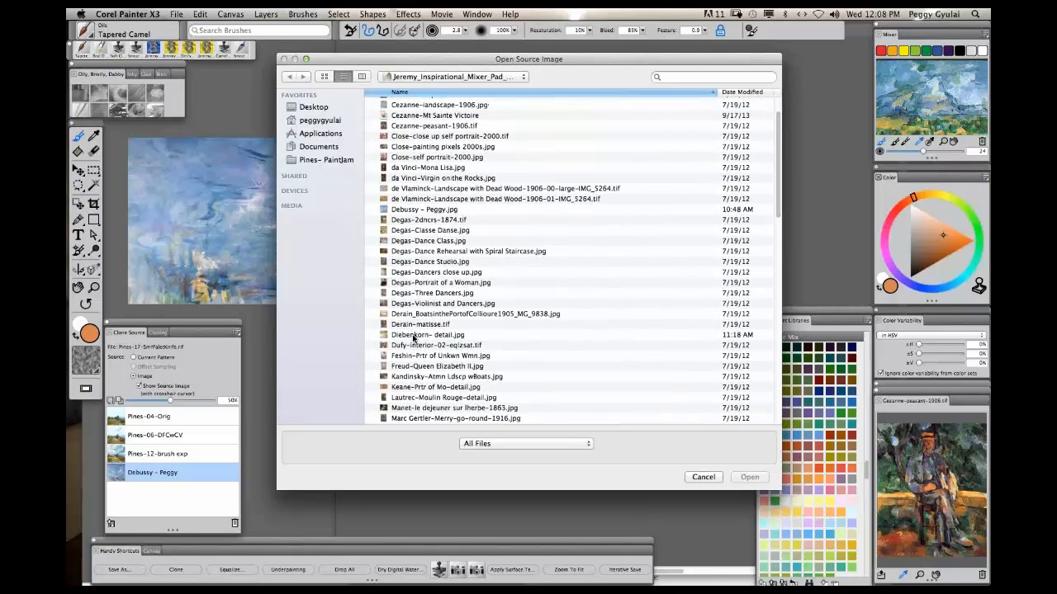
pyautogui.click(413, 338)
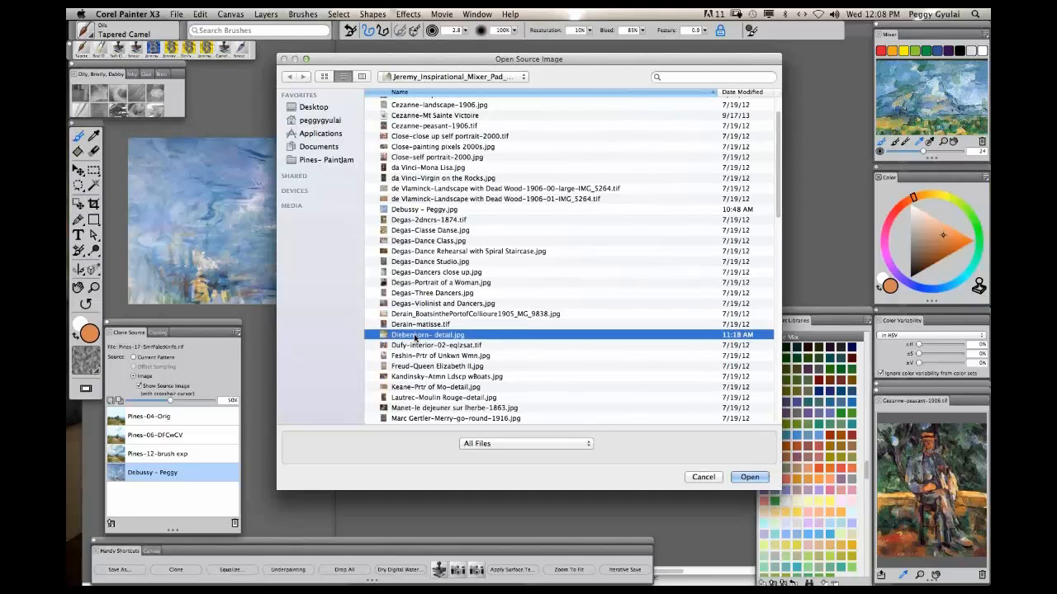
pyautogui.click(750, 477)
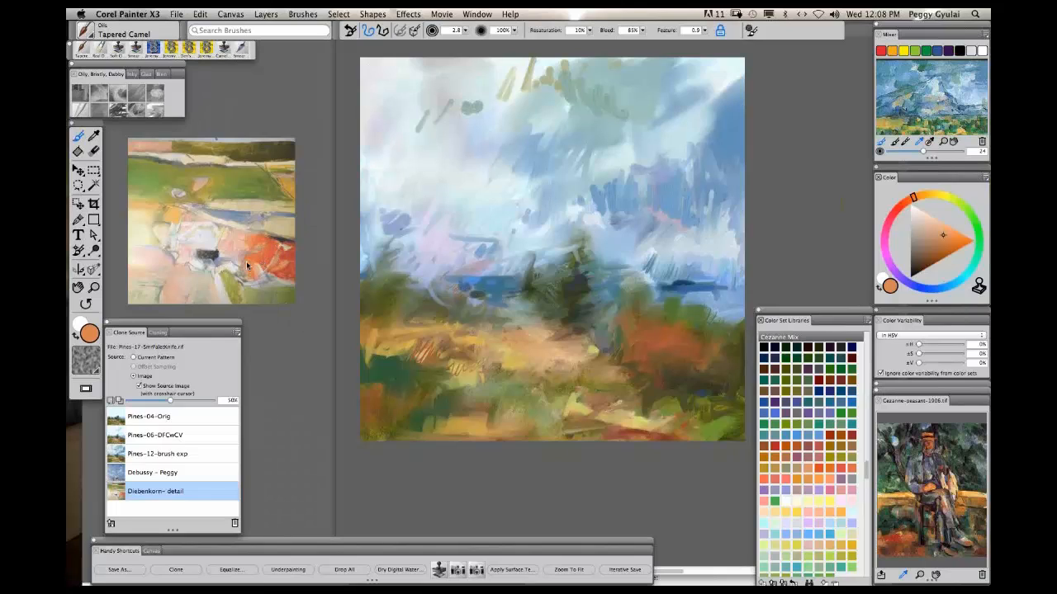
# Sample orange-red, green and grey from the Diebenkorn source with the Eyedropper, adjusting the shades and finishing on pale cream.
pyautogui.click(93, 137)
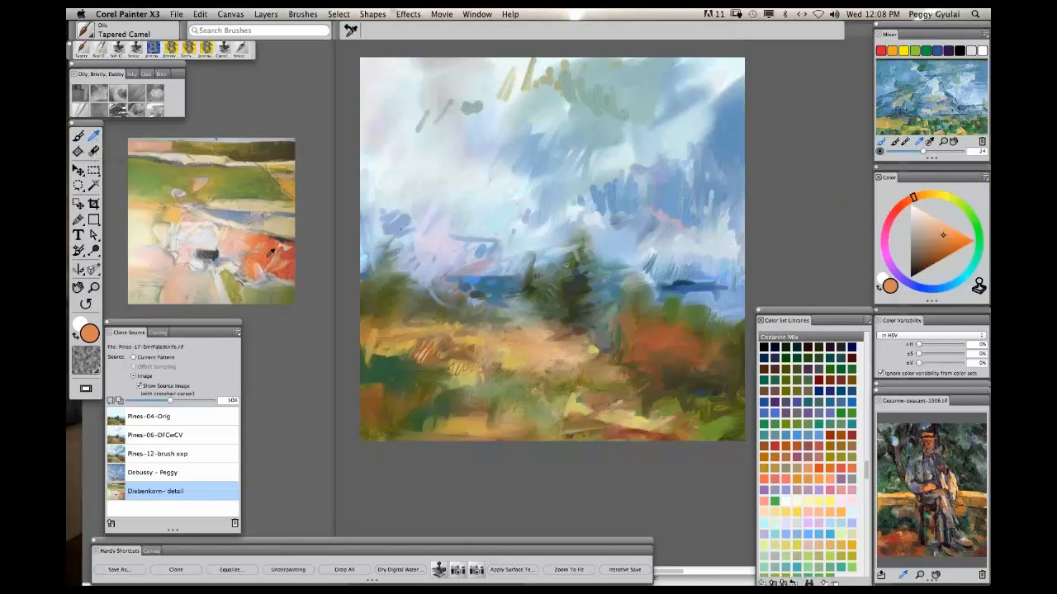
pyautogui.click(274, 254)
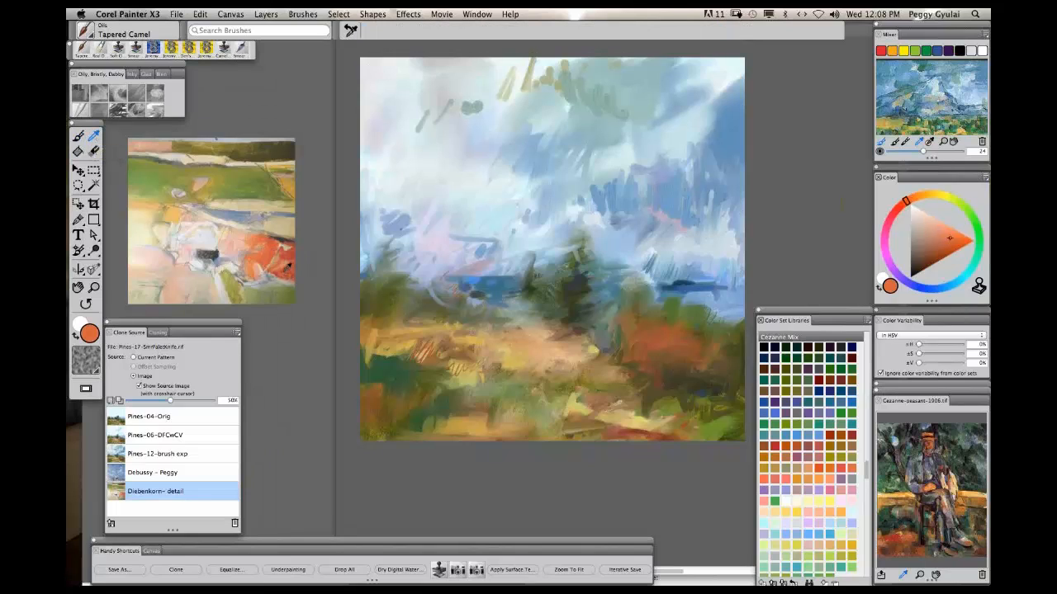
pyautogui.click(265, 181)
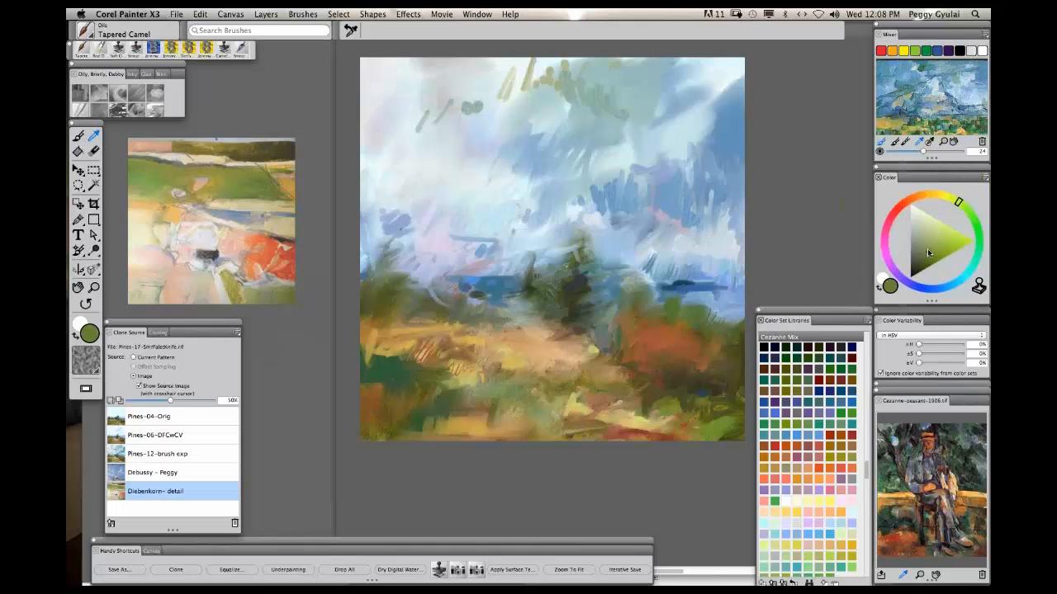
pyautogui.moveTo(927, 248)
pyautogui.mouseDown()
pyautogui.moveTo(936, 238)
pyautogui.moveTo(927, 249)
pyautogui.moveTo(922, 235)
pyautogui.moveTo(923, 246)
pyautogui.moveTo(924, 224)
pyautogui.moveTo(923, 252)
pyautogui.mouseUp()
pyautogui.click(176, 209)
pyautogui.click(947, 246)
pyautogui.click(238, 213)
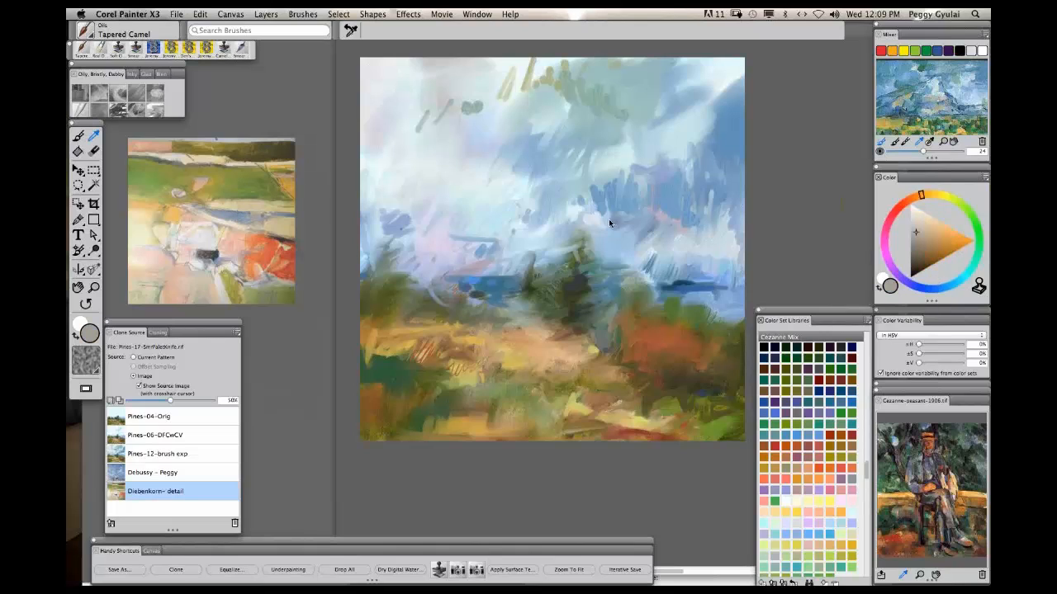
pyautogui.click(919, 215)
# Review Pines-04-Orig, Pines-06-DFCwCV, Pines-12-brush exp and the Debussy source, then return to Pines-04-Orig as the displayed source.
pyautogui.click(207, 420)
pyautogui.click(207, 435)
pyautogui.click(210, 455)
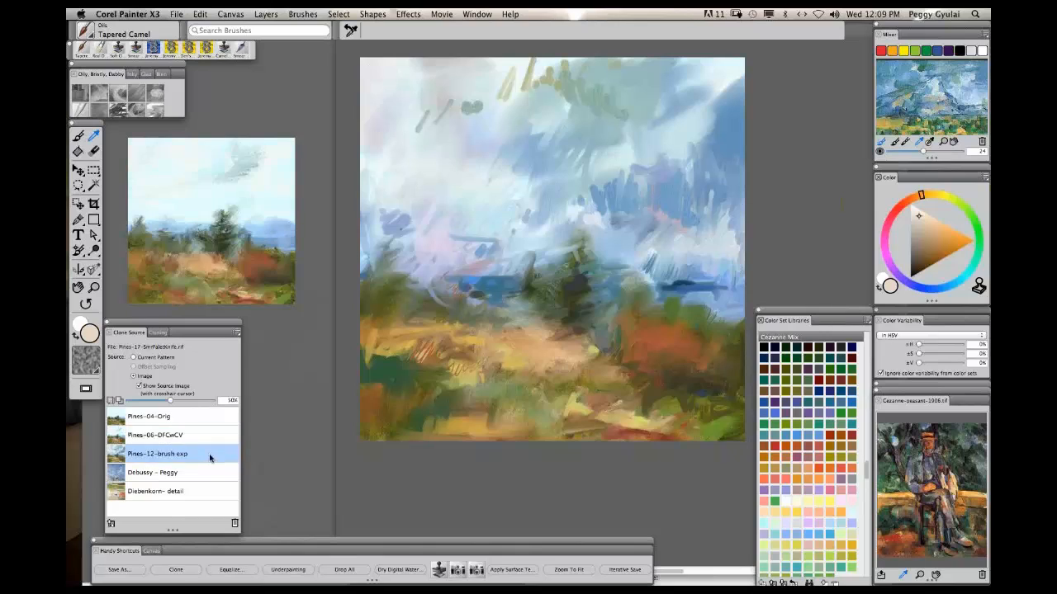
pyautogui.click(208, 472)
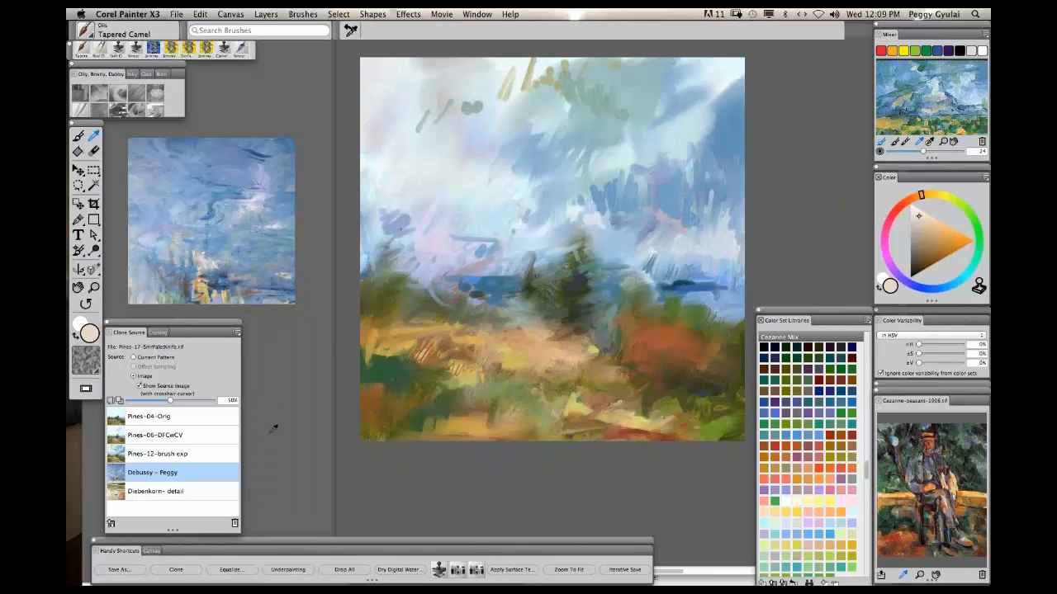
pyautogui.click(215, 416)
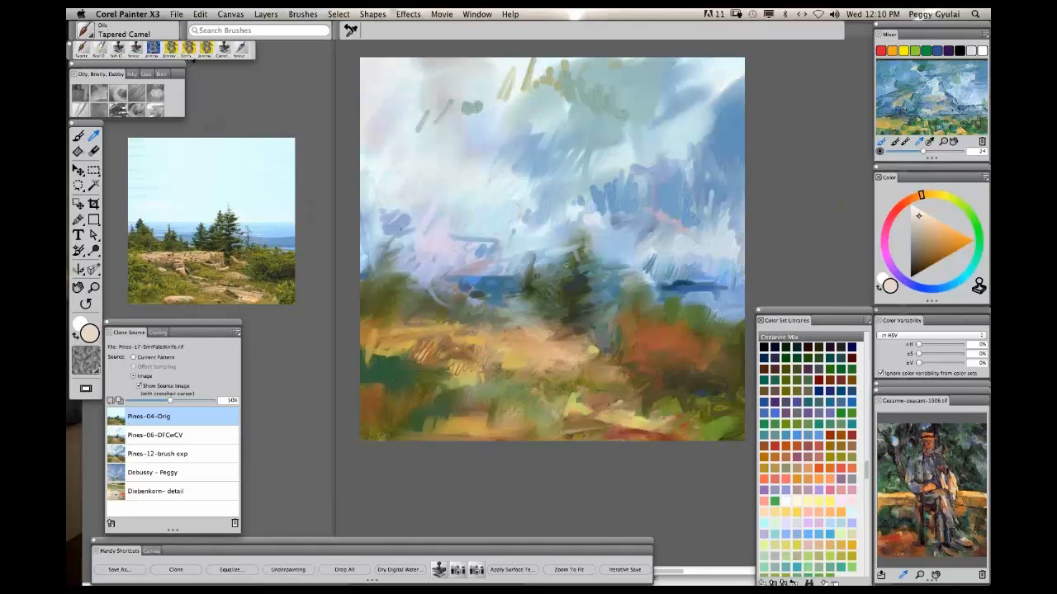
# Choose the Real Dry Flat acrylic brush and use olive, then dark teal, from the Cezanne Mix color set.
pyautogui.click(100, 49)
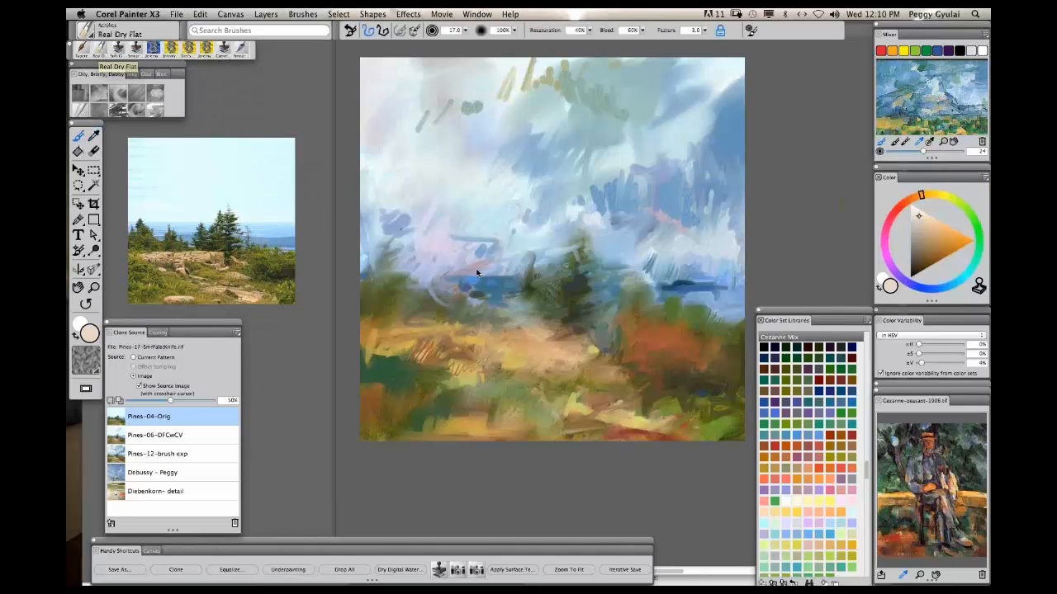
pyautogui.click(786, 393)
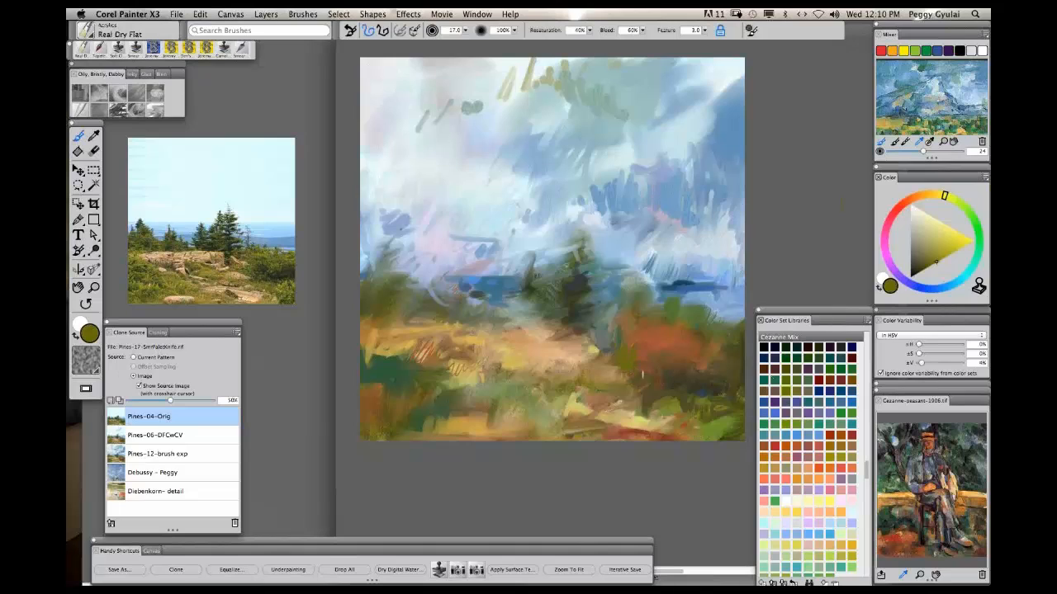
pyautogui.click(832, 362)
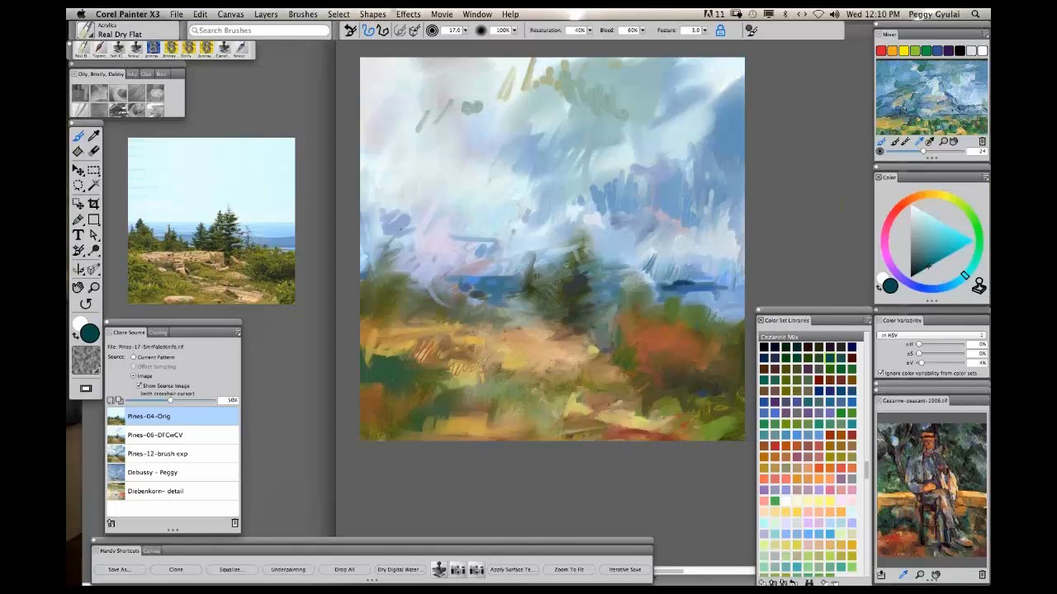
# Pick muted teal, light orange and khaki from the Mixer pad, brushing teal into the sky and orange across the ground.
pyautogui.click(917, 114)
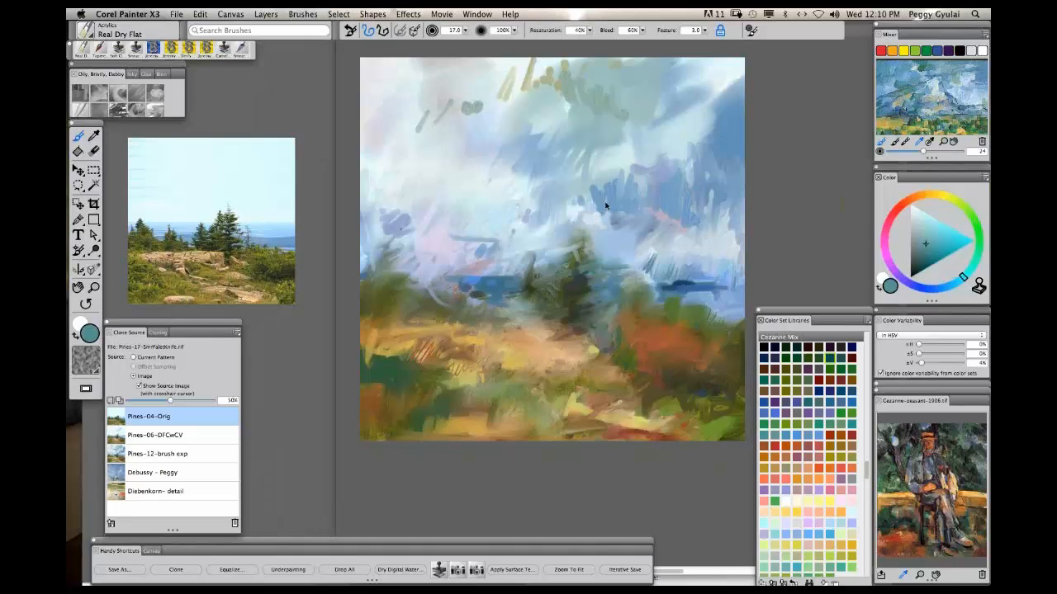
pyautogui.moveTo(614, 197)
pyautogui.mouseDown()
pyautogui.moveTo(603, 219)
pyautogui.moveTo(661, 277)
pyautogui.moveTo(651, 271)
pyautogui.mouseUp()
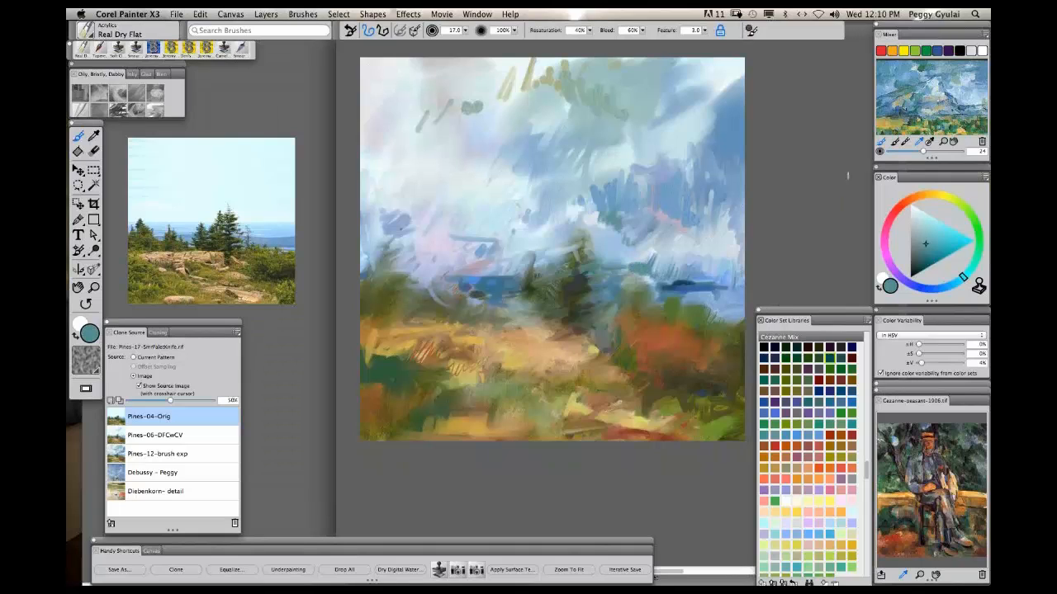
pyautogui.click(964, 132)
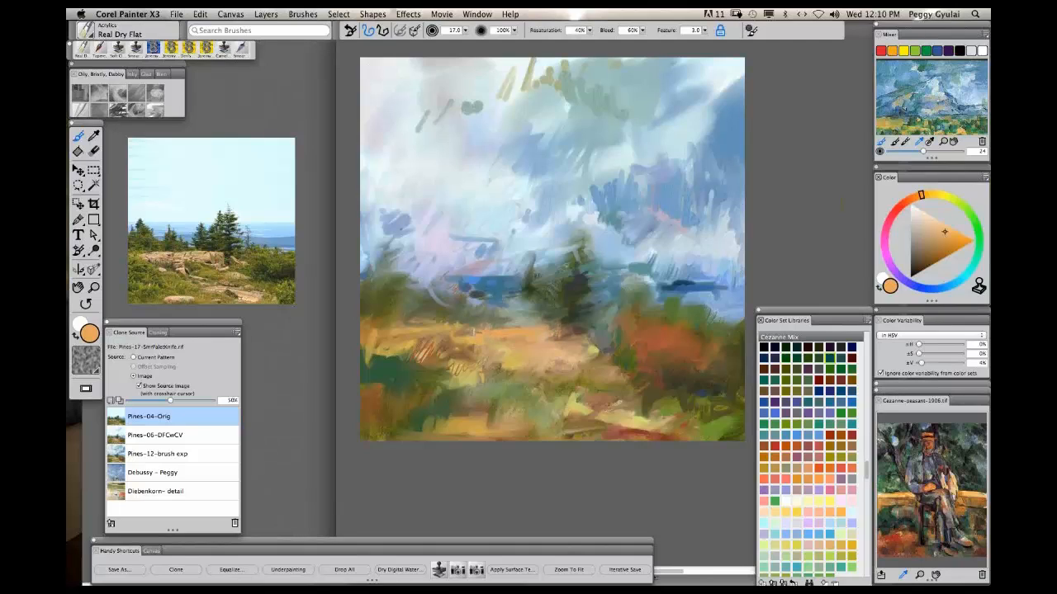
pyautogui.click(939, 105)
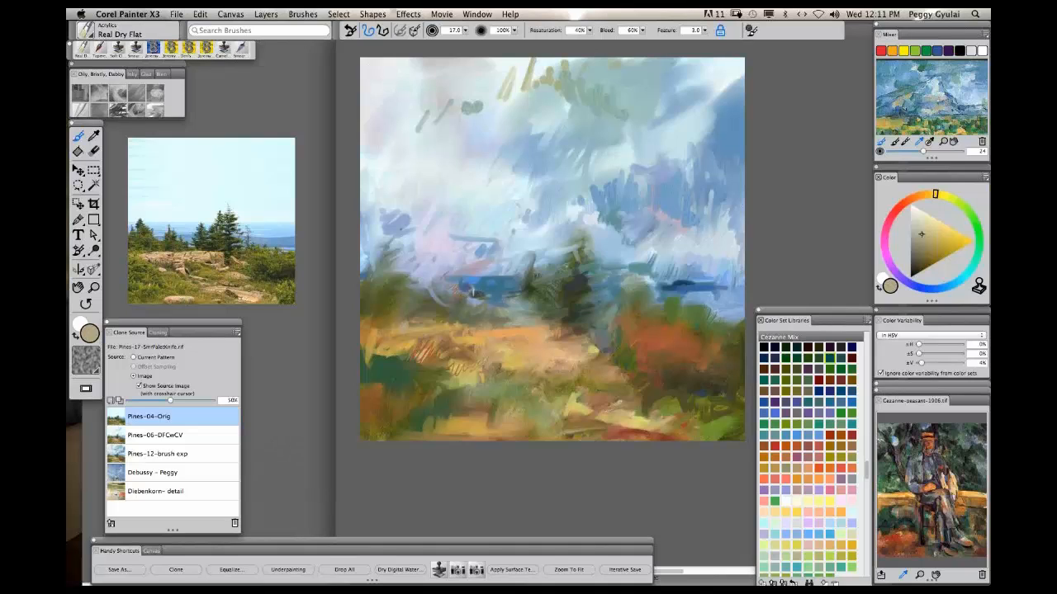
# Select the Debussy clone source, paint a khaki patch over the distant water with an enlarged brush, and enable Clone Color.
pyautogui.click(182, 474)
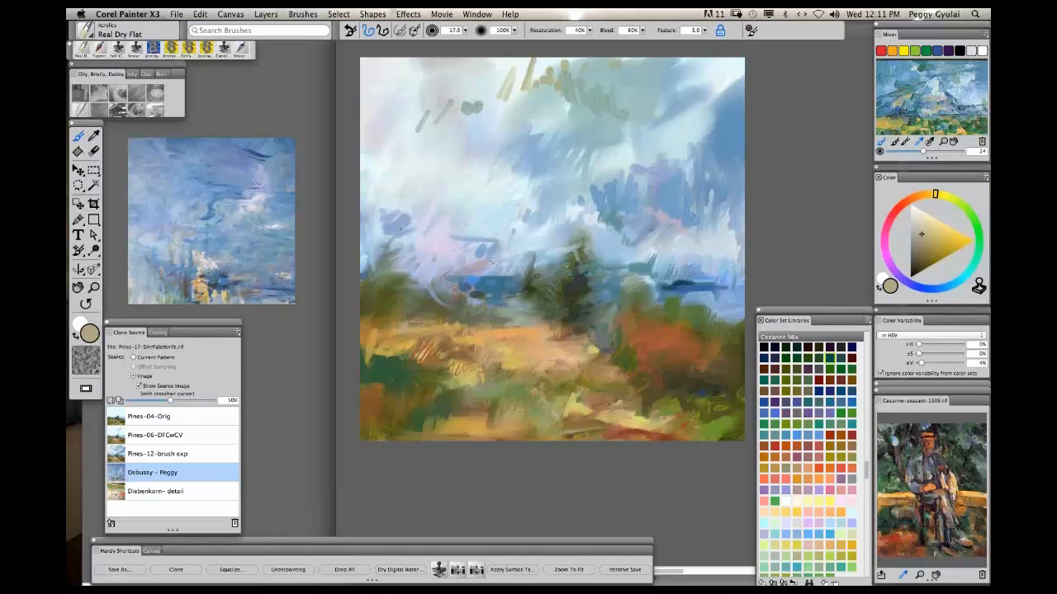
pyautogui.moveTo(492, 263)
pyautogui.mouseDown()
pyautogui.moveTo(491, 253)
pyautogui.moveTo(495, 280)
pyautogui.mouseUp()
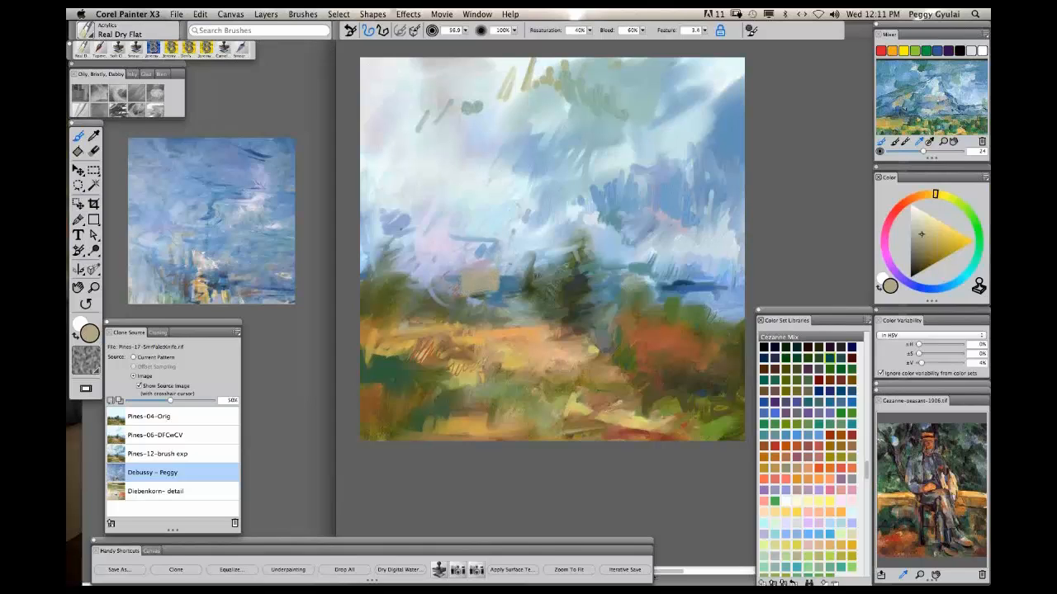
pyautogui.click(978, 286)
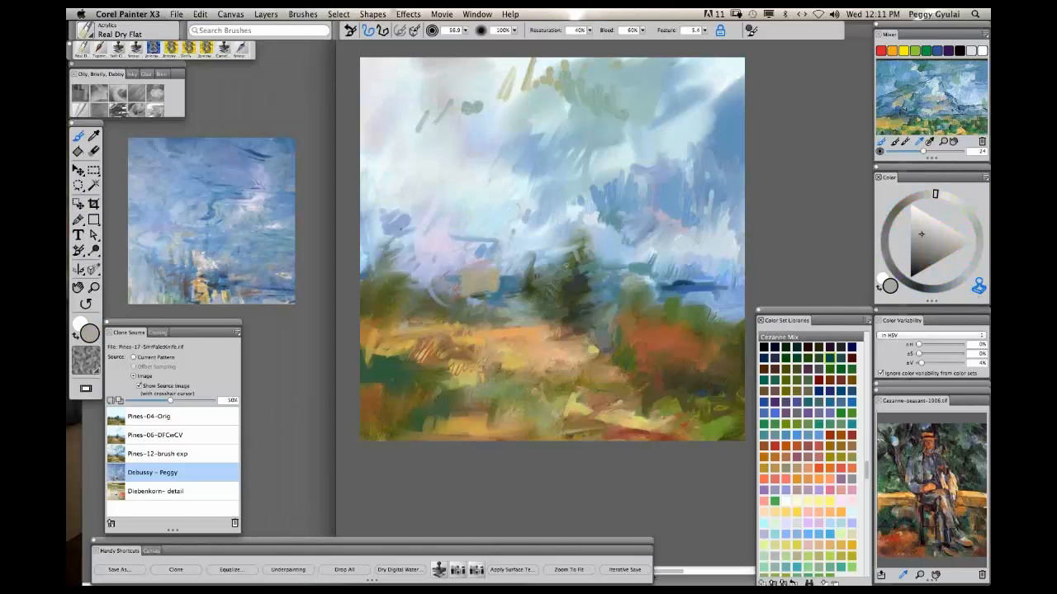
# Brush Debussy clone color over the khaki patch on the distant water, reduce the brush size, and turn off Clone Color.
pyautogui.moveTo(470, 282)
pyautogui.mouseDown()
pyautogui.moveTo(504, 287)
pyautogui.moveTo(496, 295)
pyautogui.moveTo(480, 285)
pyautogui.moveTo(516, 286)
pyautogui.moveTo(484, 287)
pyautogui.moveTo(492, 294)
pyautogui.mouseUp()
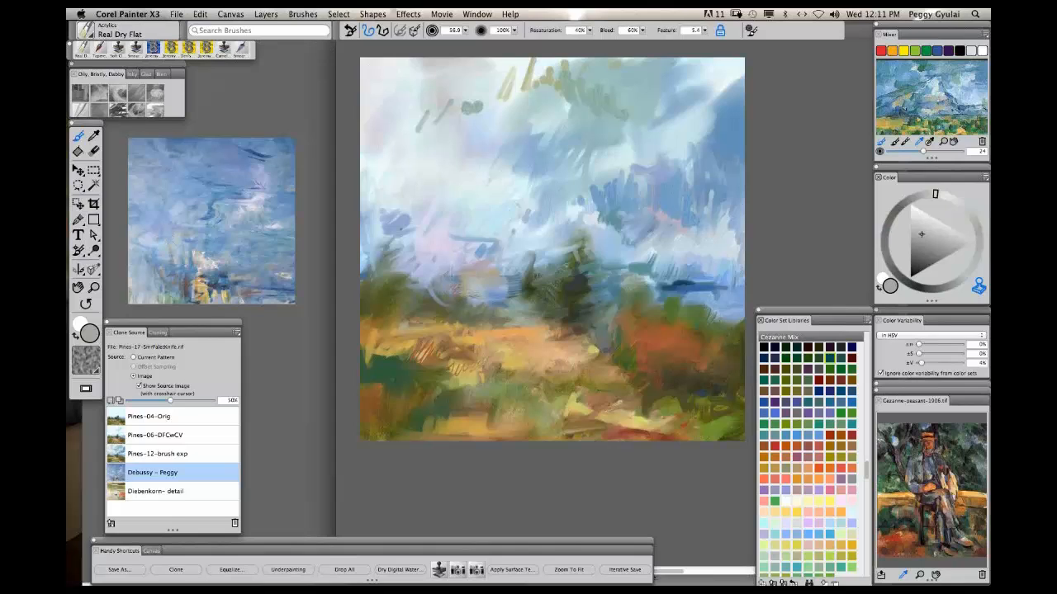
pyautogui.moveTo(452, 279)
pyautogui.mouseDown()
pyautogui.moveTo(453, 289)
pyautogui.moveTo(496, 291)
pyautogui.mouseUp()
pyautogui.moveTo(678, 282); pyautogui.dragTo(676, 281)
pyautogui.moveTo(652, 327); pyautogui.dragTo(650, 331)
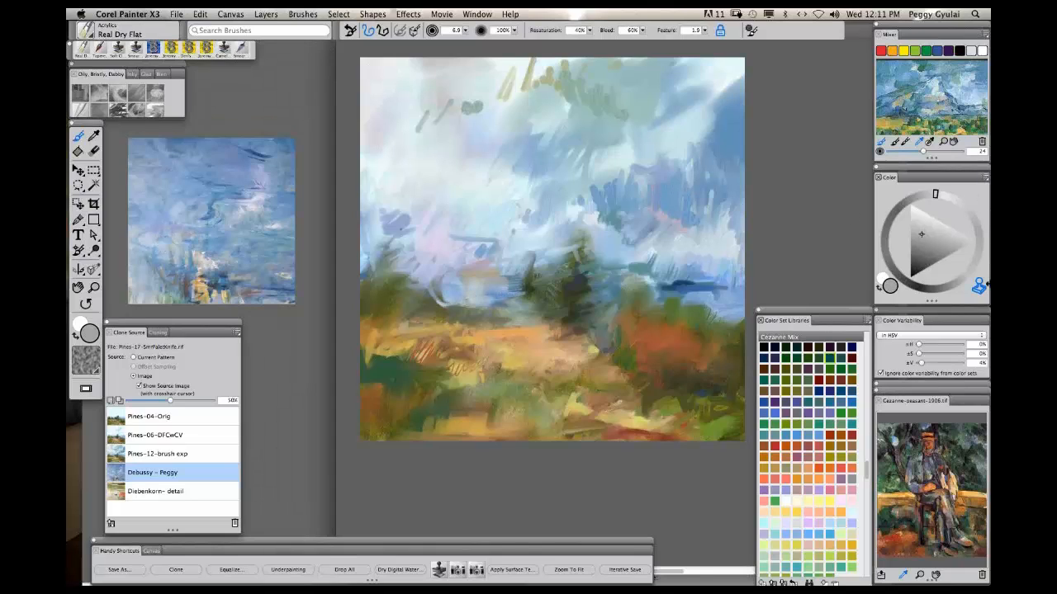
pyautogui.click(978, 286)
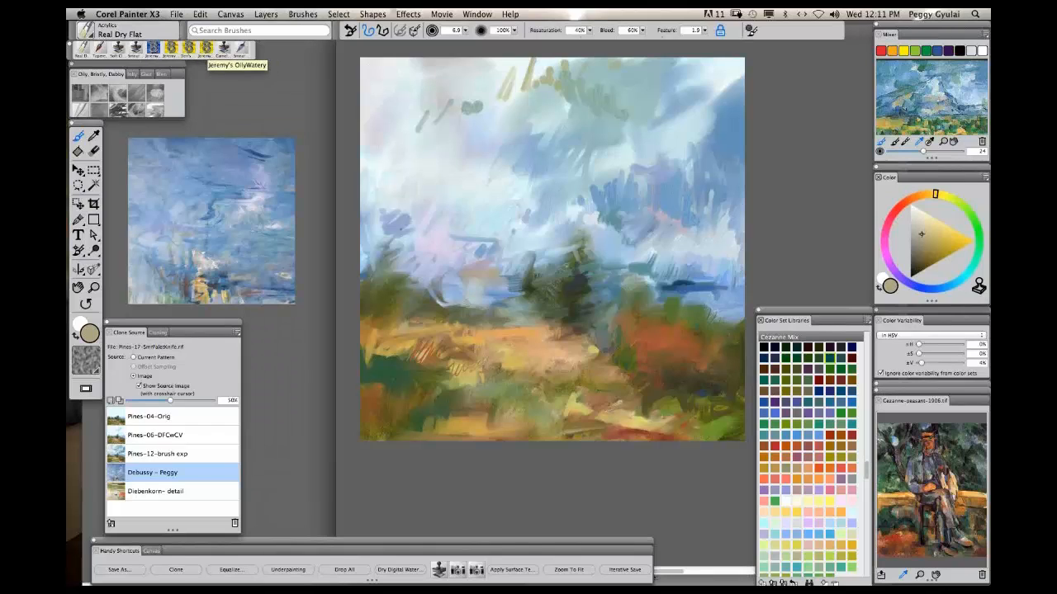
# Using Jeremy's OilyWatery brush with Pines-04-Orig as the clone source, paint dark green sampled from the Cezanne peasant reference below the central pine.
pyautogui.click(206, 49)
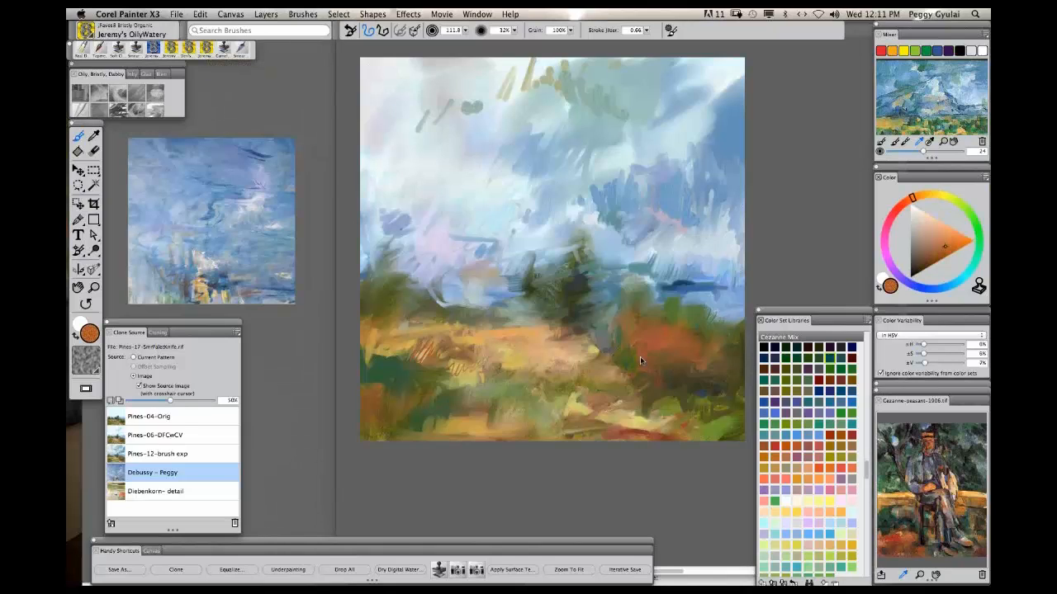
pyautogui.click(169, 416)
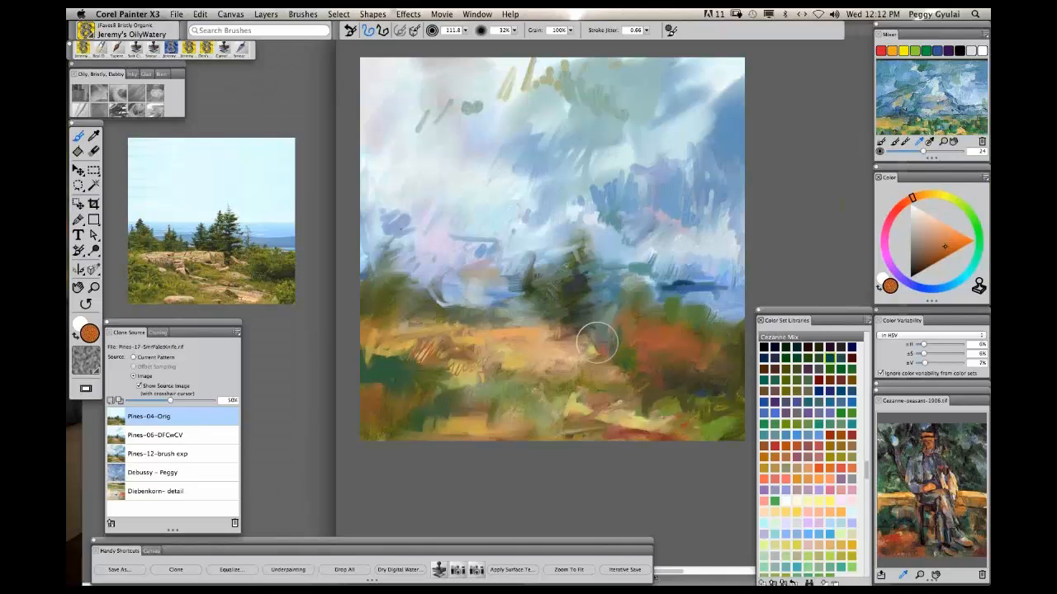
pyautogui.click(798, 459)
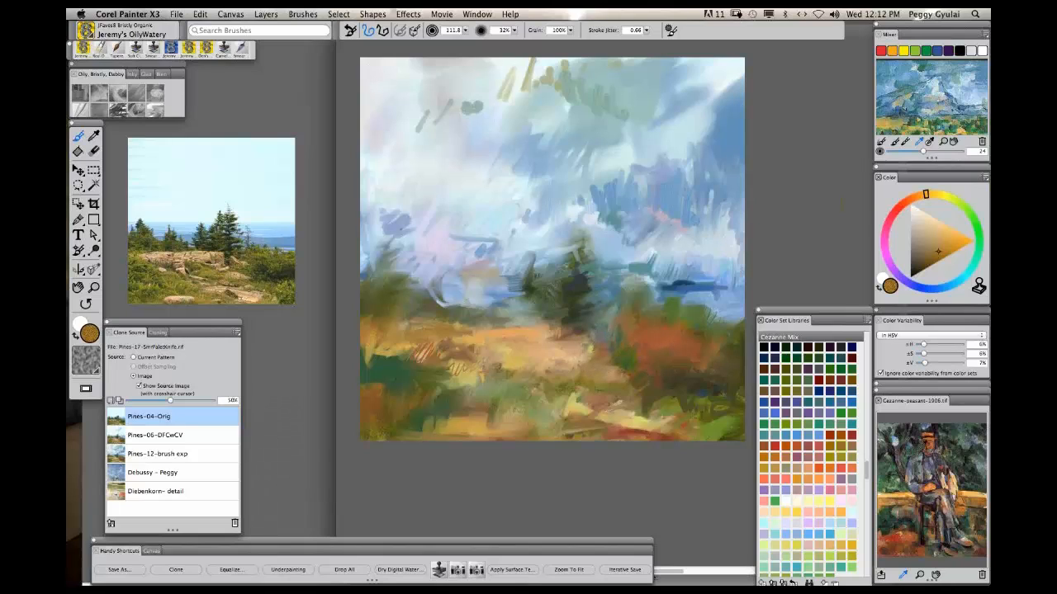
pyautogui.click(900, 467)
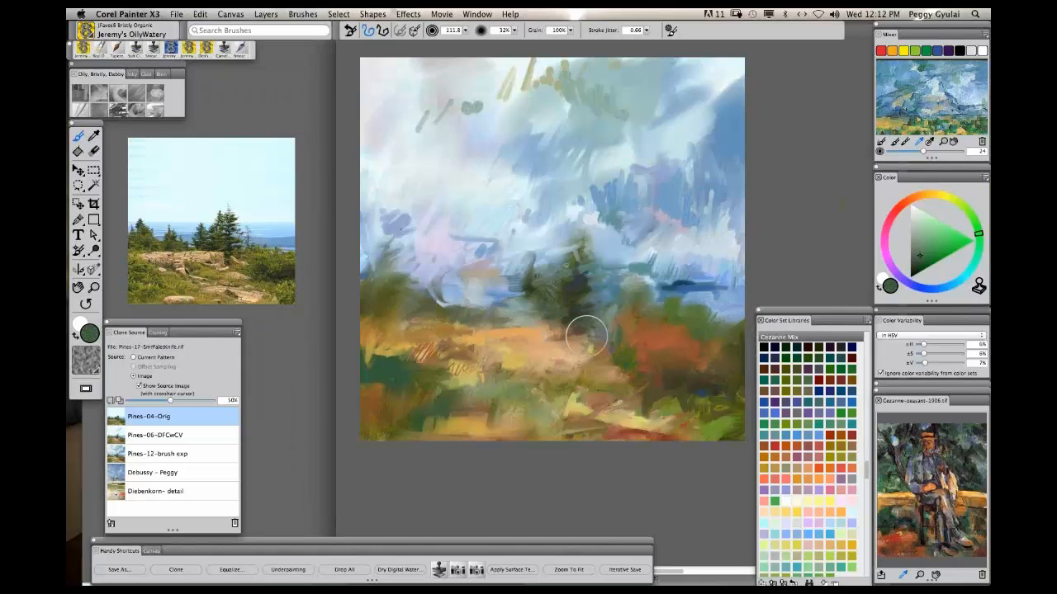
pyautogui.moveTo(586, 334)
pyautogui.mouseDown()
pyautogui.moveTo(595, 350)
pyautogui.moveTo(583, 362)
pyautogui.moveTo(622, 372)
pyautogui.mouseUp()
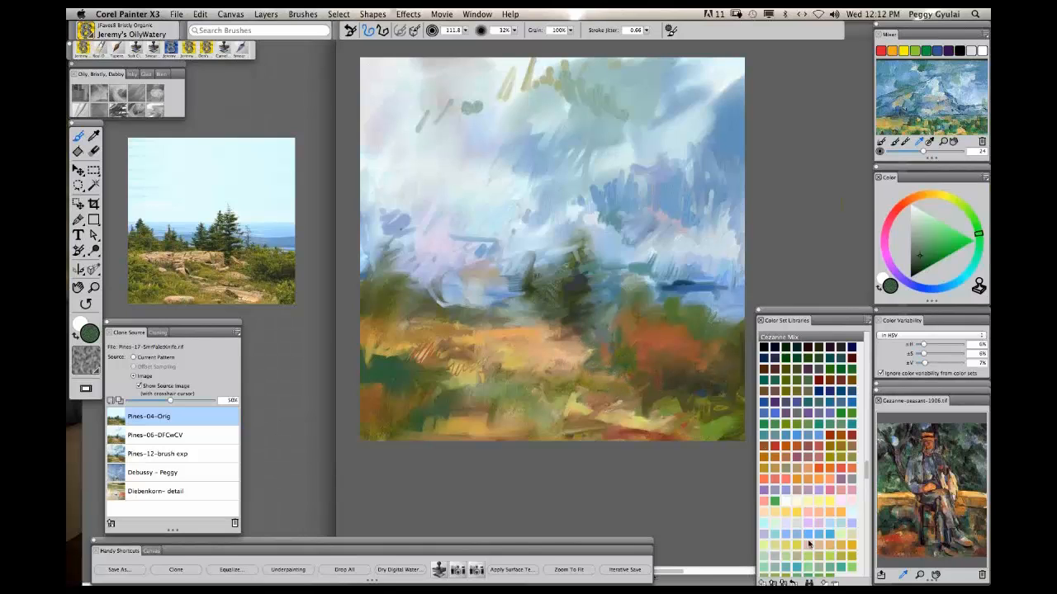
# Bring up the Cezanne Mt St Victoire color set, brush its green across the ground, and add orange strokes from the set above it.
pyautogui.moveTo(866, 473); pyautogui.dragTo(868, 577)
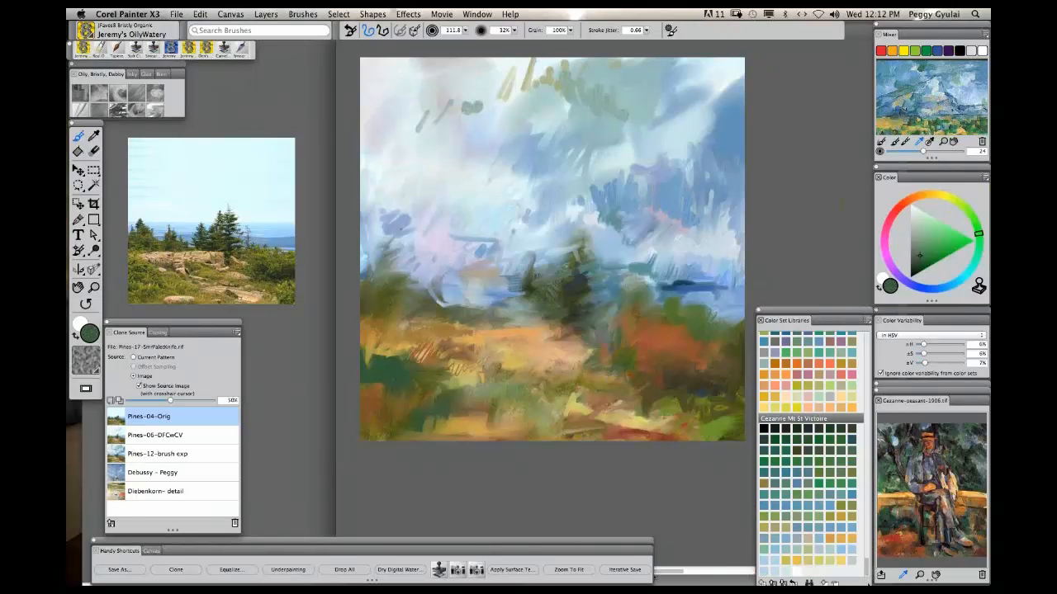
pyautogui.moveTo(839, 310); pyautogui.dragTo(840, 300)
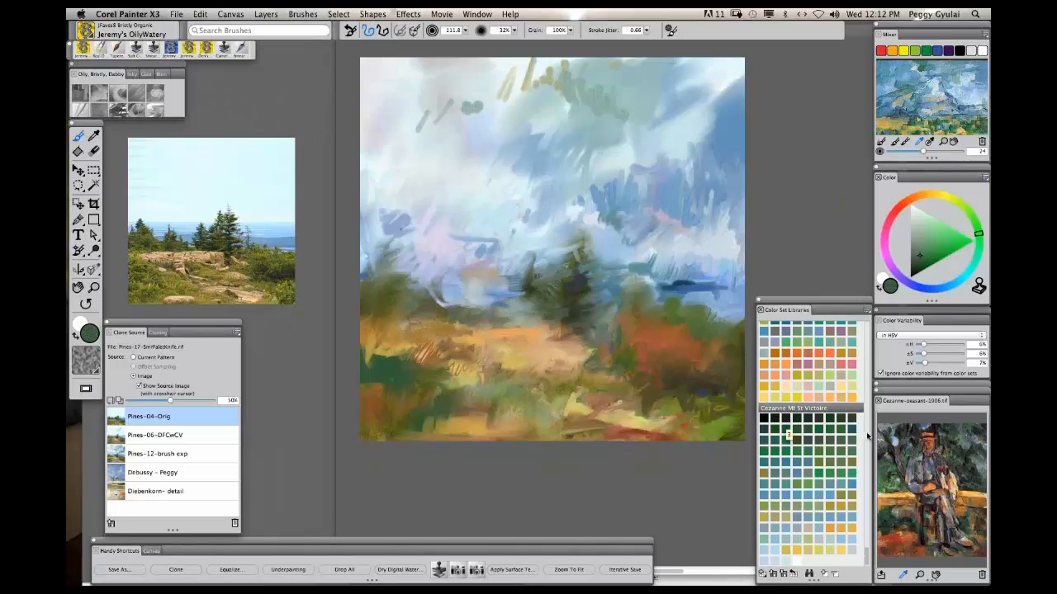
pyautogui.click(842, 431)
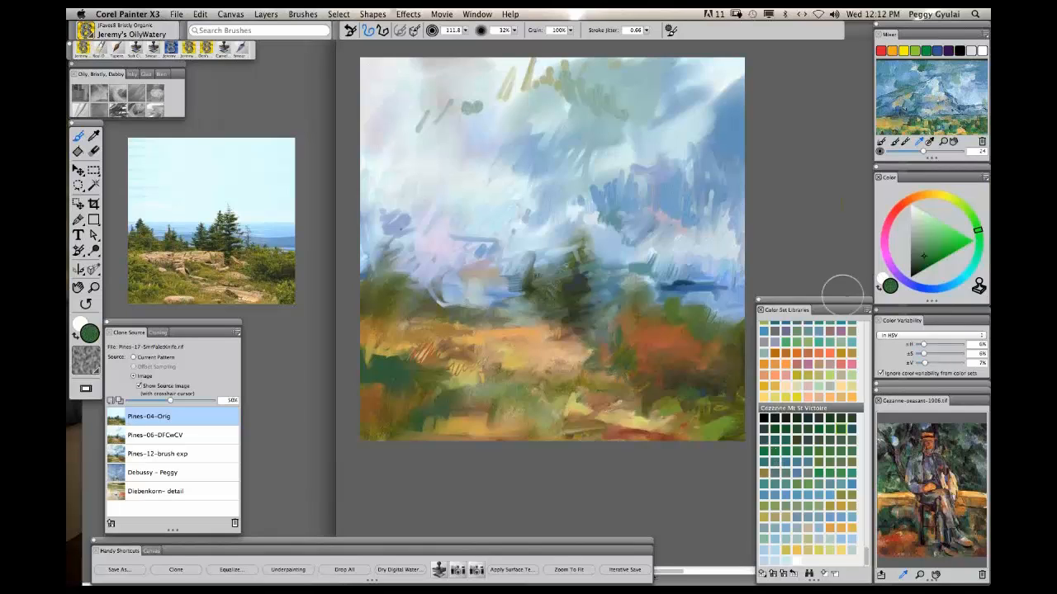
pyautogui.moveTo(593, 371)
pyautogui.mouseDown()
pyautogui.moveTo(396, 354)
pyautogui.moveTo(405, 358)
pyautogui.moveTo(398, 338)
pyautogui.mouseUp()
pyautogui.click(786, 364)
pyautogui.moveTo(452, 359)
pyautogui.mouseDown()
pyautogui.moveTo(400, 356)
pyautogui.moveTo(439, 359)
pyautogui.mouseUp()
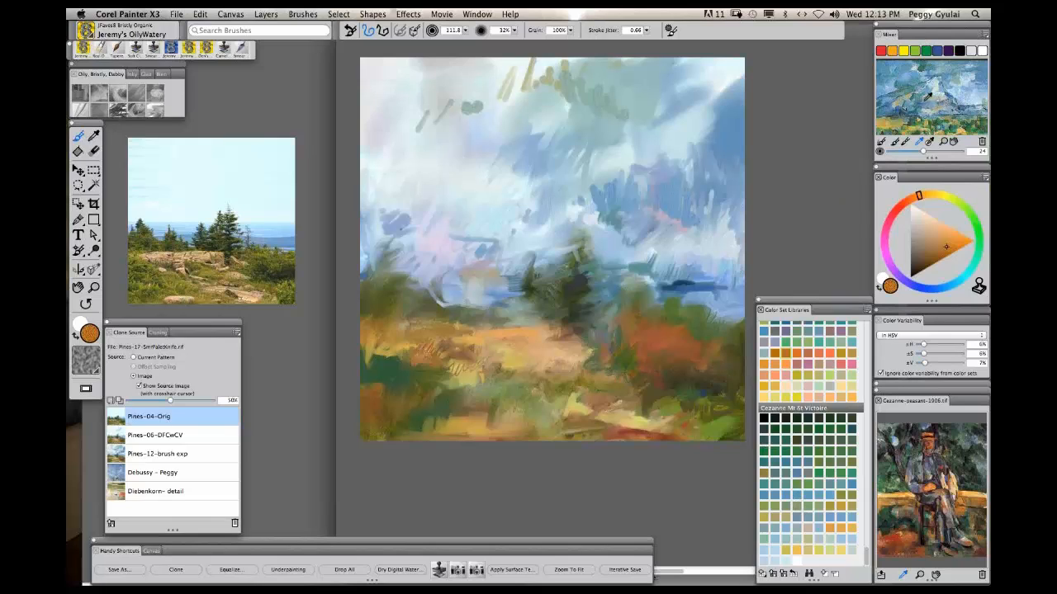
# Load Cezanne-landscape-1906.jpg as the Mixer pad.
pyautogui.click(984, 34)
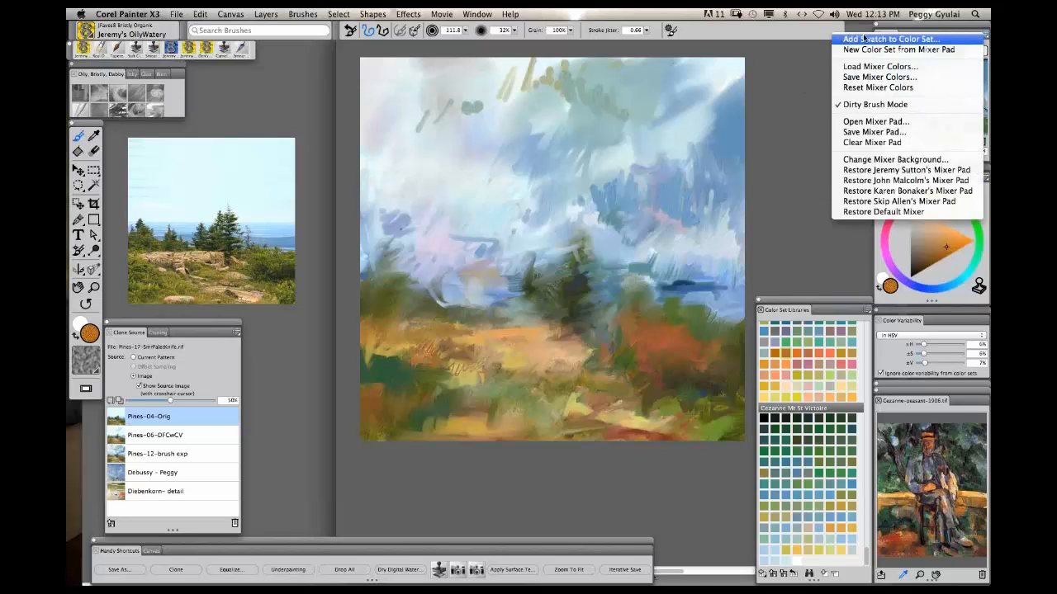
pyautogui.click(881, 125)
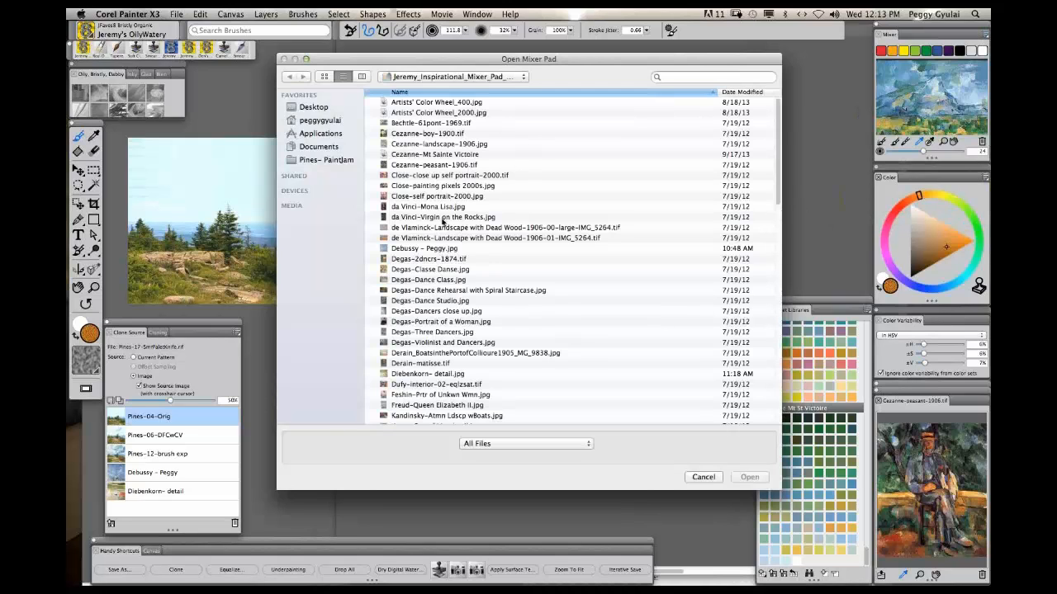
pyautogui.click(415, 146)
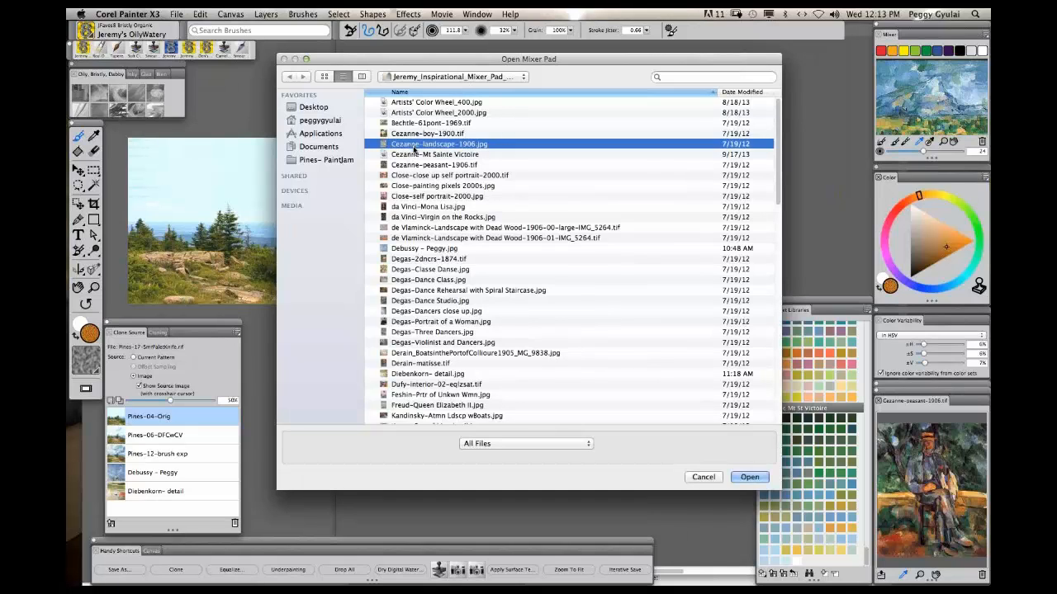
pyautogui.click(749, 477)
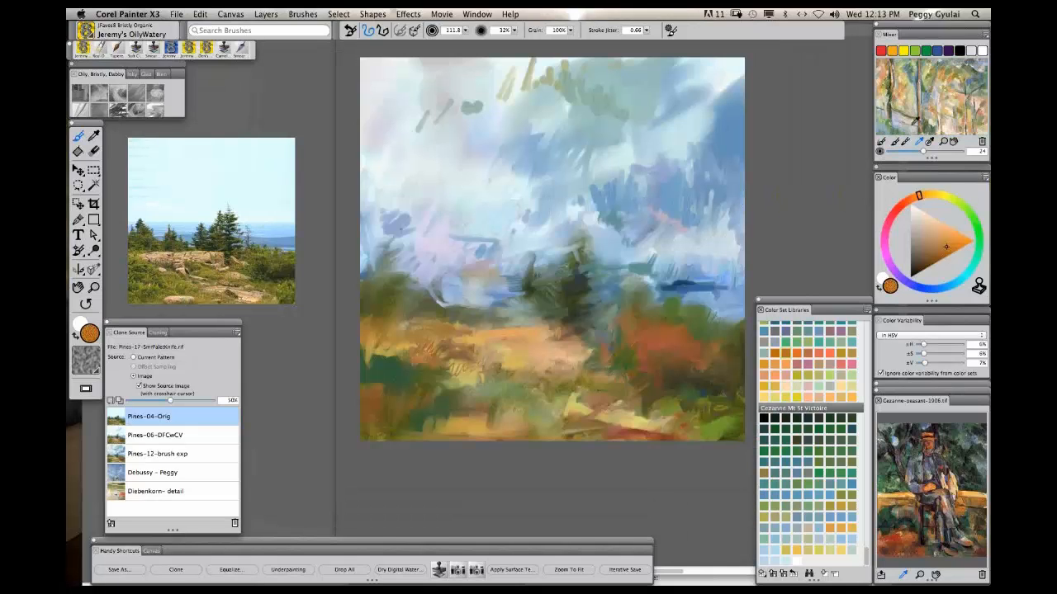
# Create a color set from the Mixer pad named "Cezanne new" with a higher maximum number of colors.
pyautogui.click(984, 35)
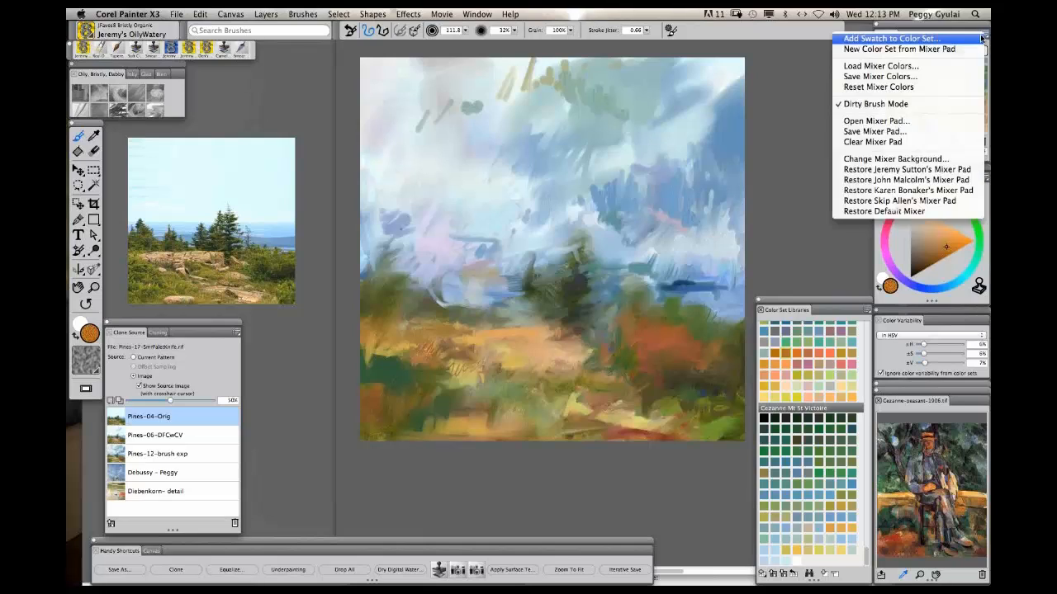
pyautogui.click(935, 50)
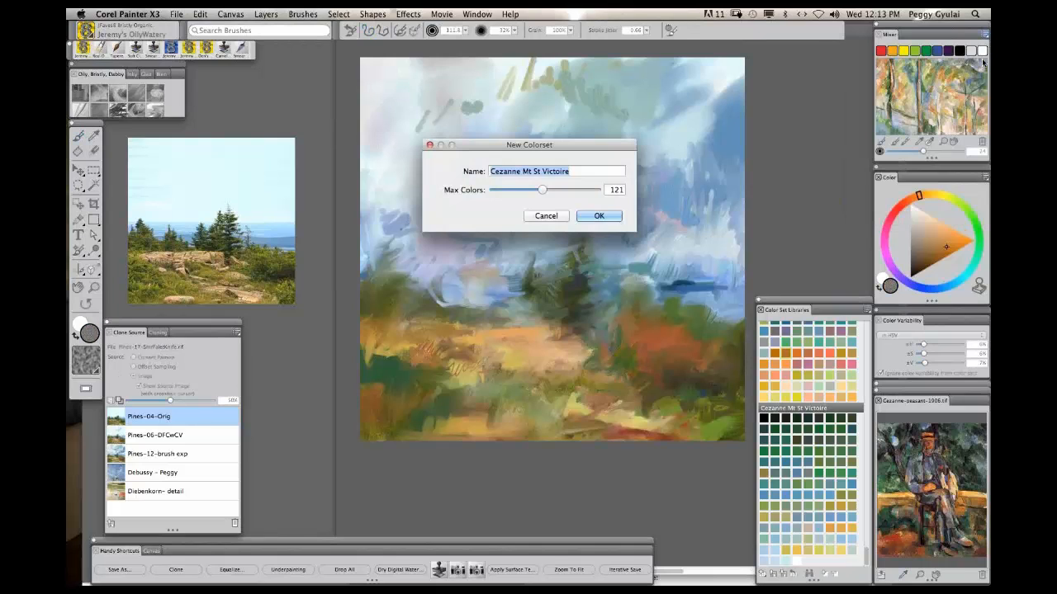
pyautogui.click(568, 170)
pyautogui.moveTo(568, 170); pyautogui.dragTo(523, 170)
pyautogui.press('BackSpace')
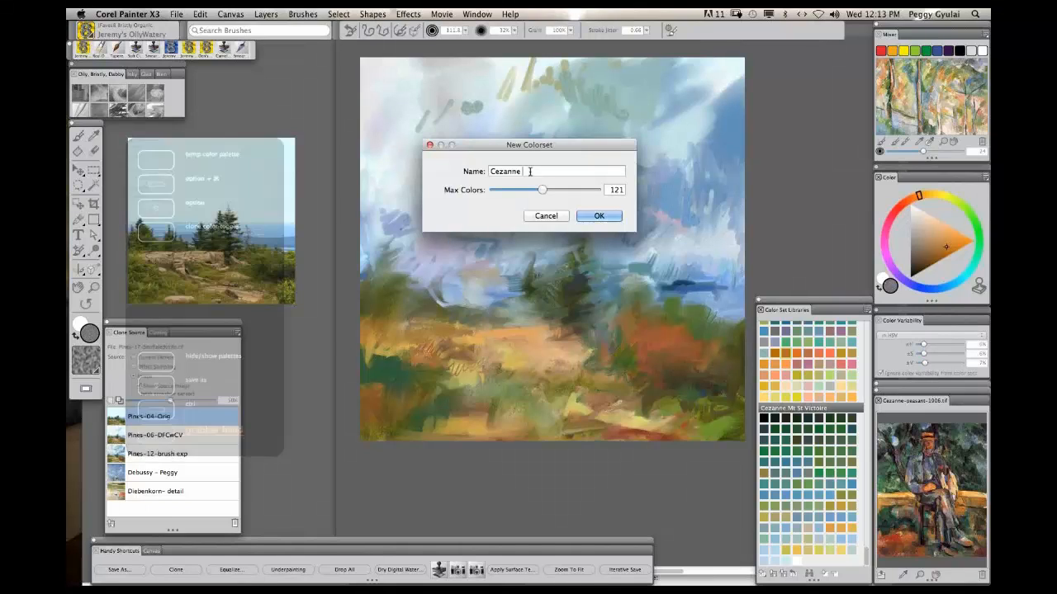
pyautogui.write('new')
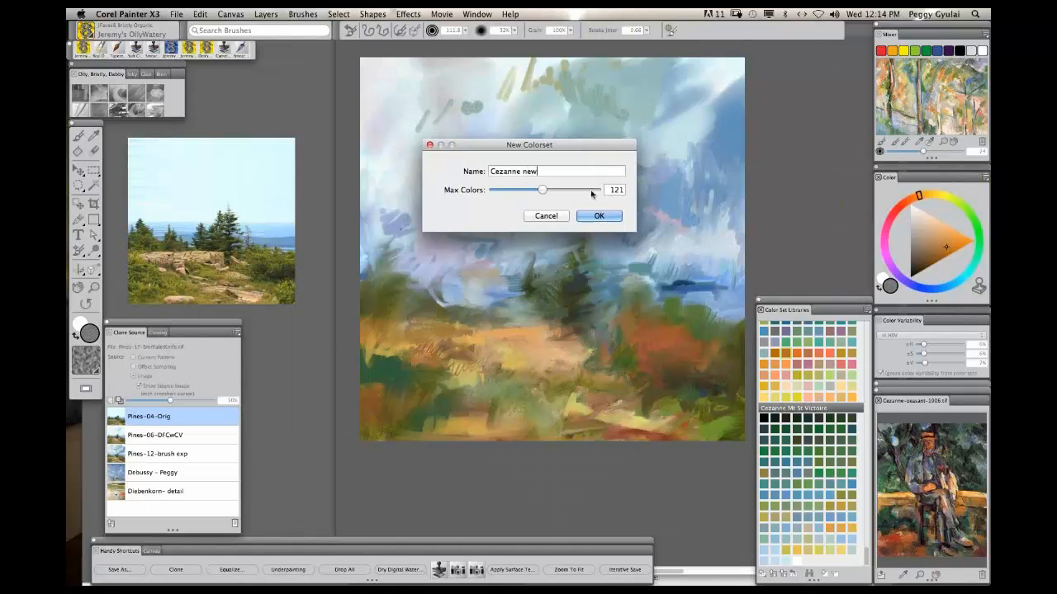
pyautogui.moveTo(543, 189); pyautogui.dragTo(569, 200)
pyautogui.click(599, 214)
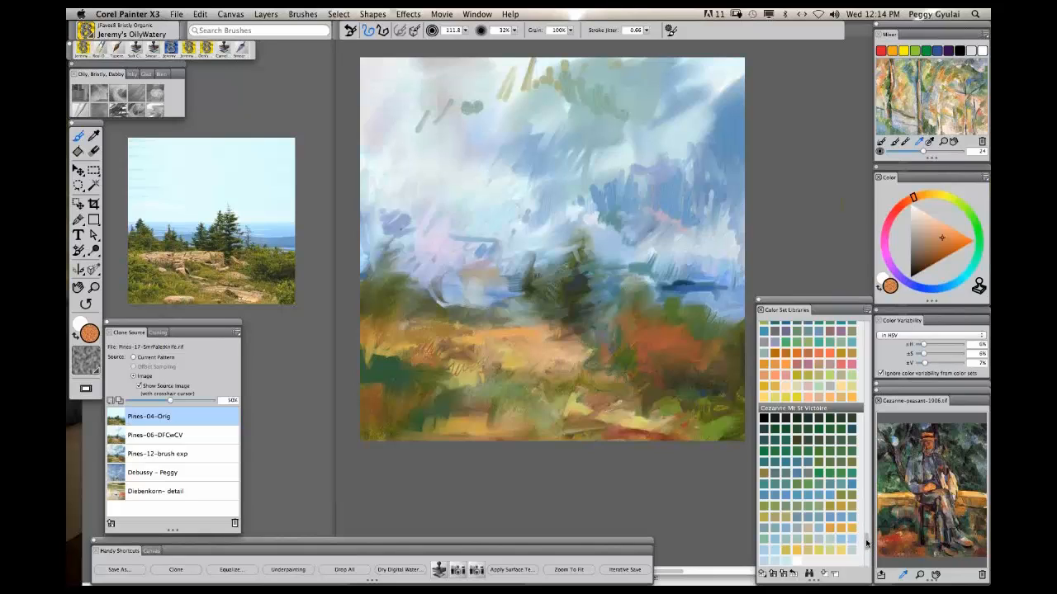
# Pick two muted blues from the Cezanne new color set and brush them into the clouds above the pines and the blue sky area.
pyautogui.moveTo(868, 540); pyautogui.dragTo(868, 552)
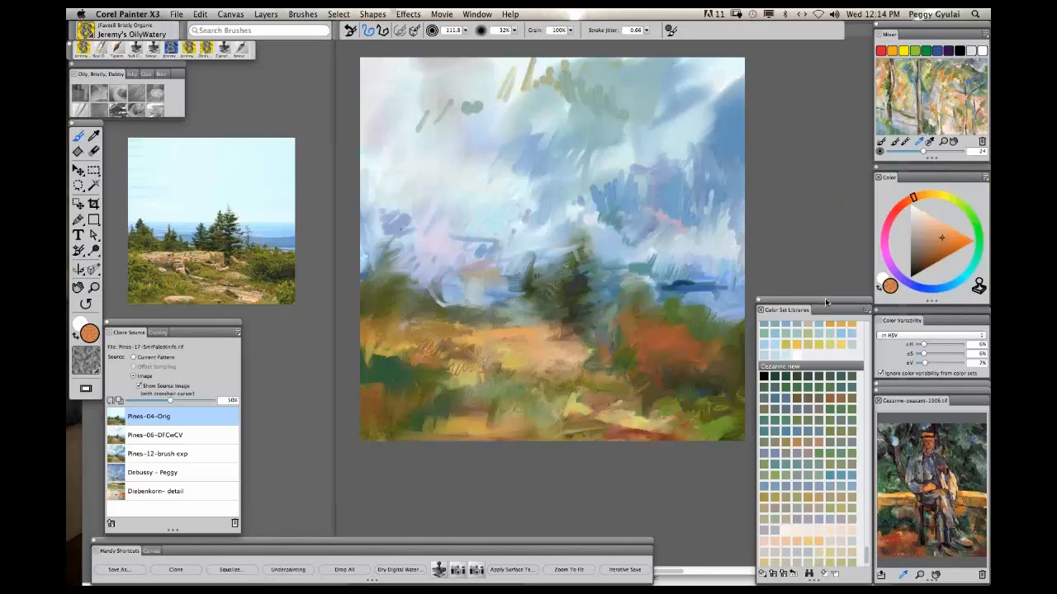
pyautogui.click(805, 431)
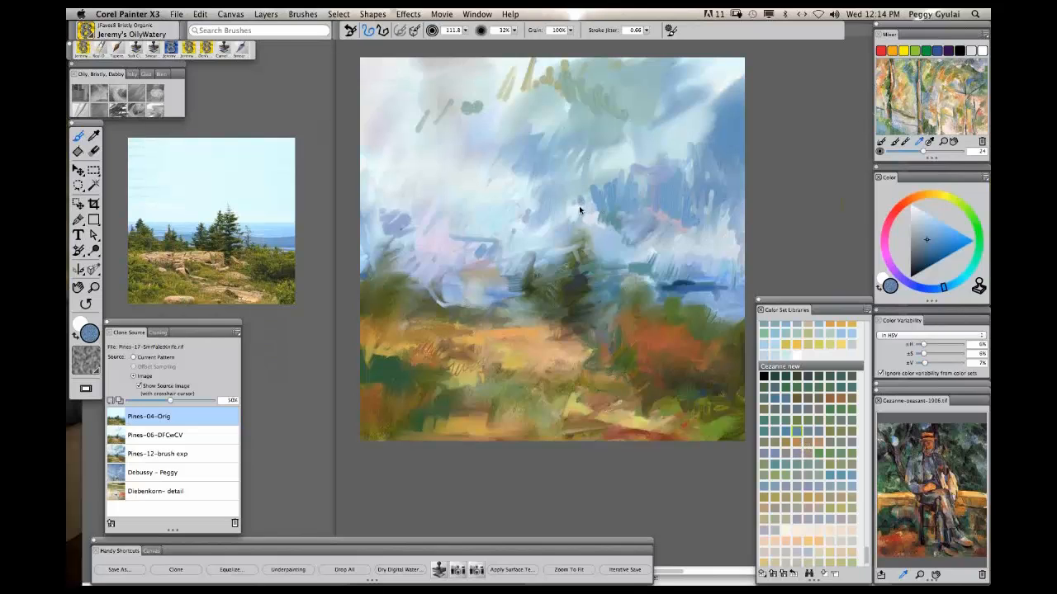
pyautogui.moveTo(566, 212)
pyautogui.mouseDown()
pyautogui.moveTo(518, 231)
pyautogui.moveTo(495, 234)
pyautogui.mouseUp()
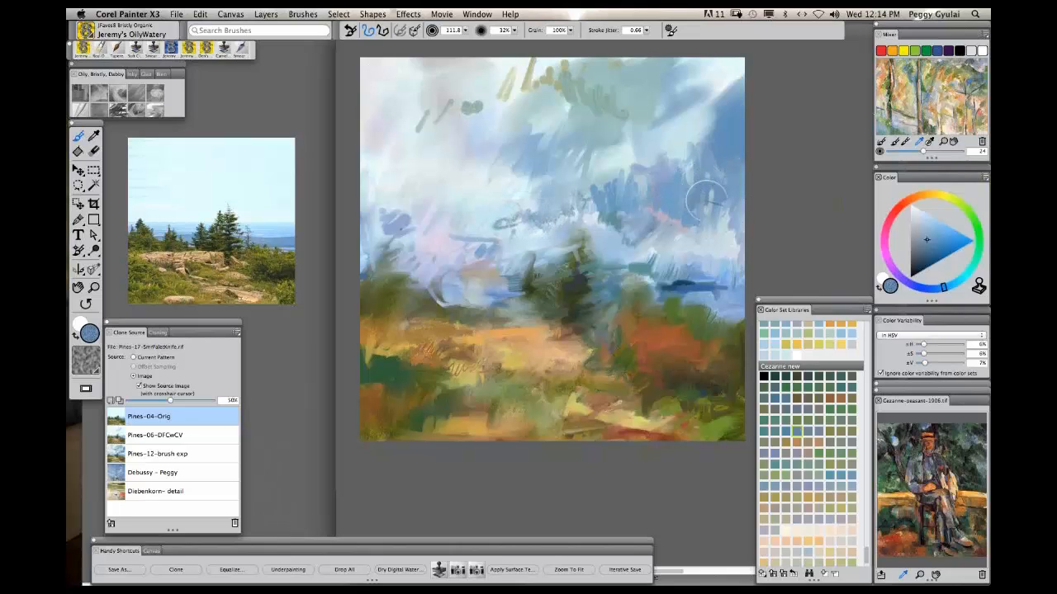
pyautogui.click(809, 433)
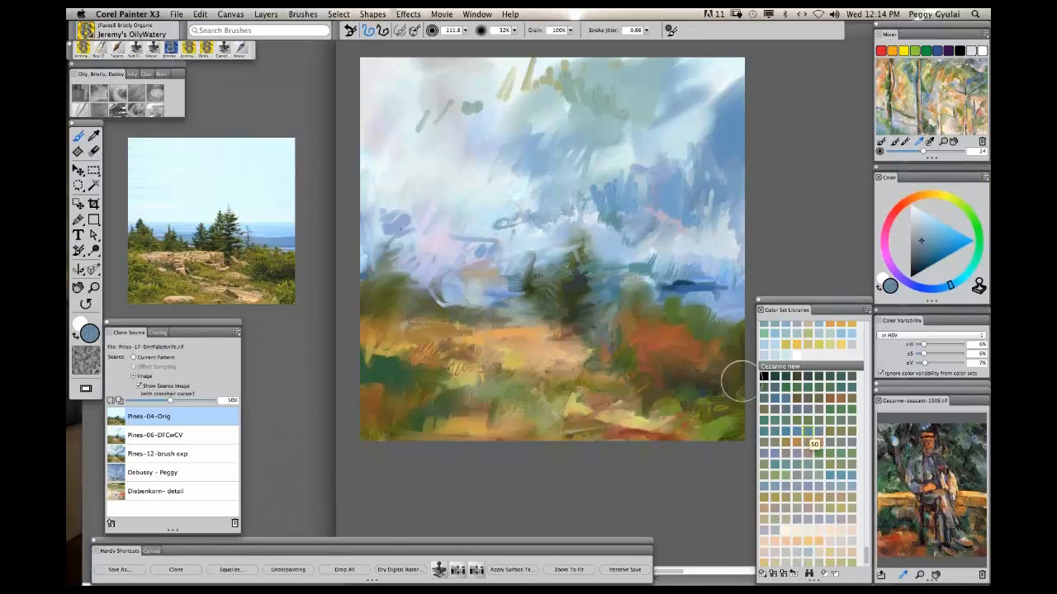
pyautogui.moveTo(682, 163)
pyautogui.mouseDown()
pyautogui.moveTo(665, 170)
pyautogui.moveTo(675, 177)
pyautogui.moveTo(697, 163)
pyautogui.moveTo(679, 177)
pyautogui.mouseUp()
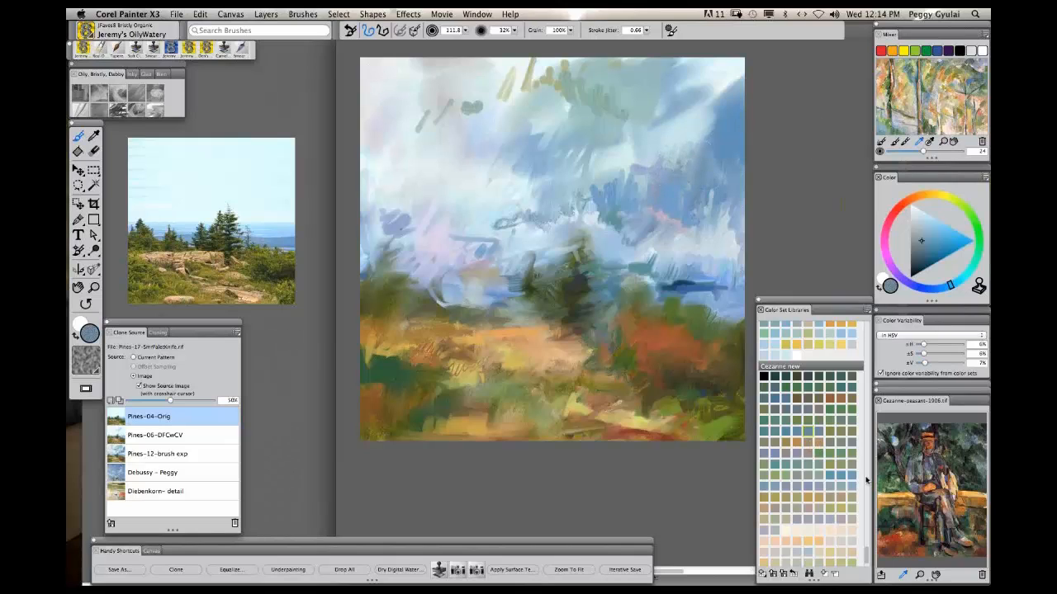
# Paint light olive, darker olive and muted green from the Cezanne new color set over the central path and foreground foliage.
pyautogui.click(830, 515)
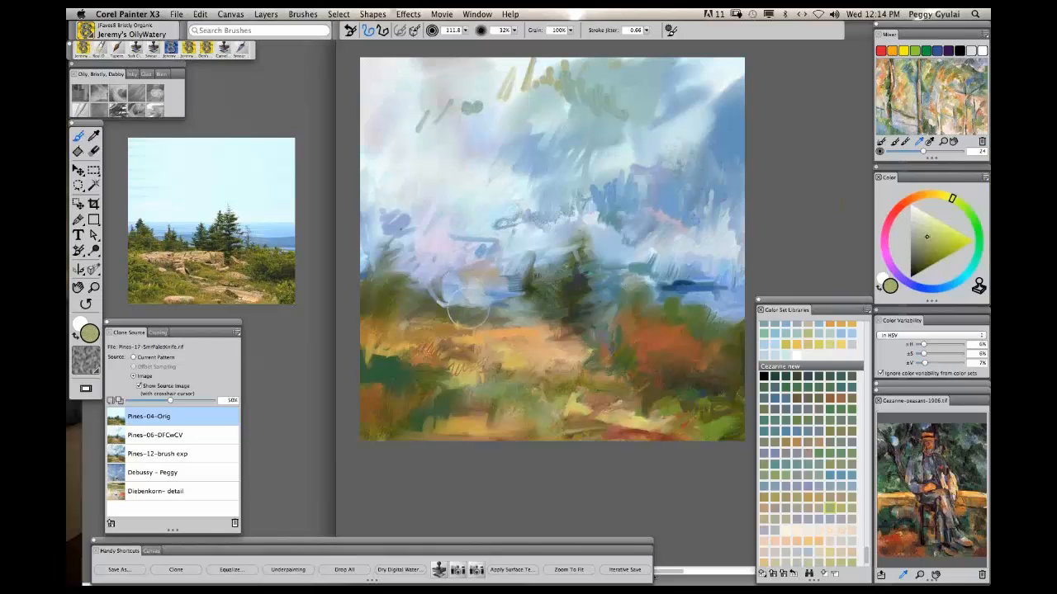
pyautogui.moveTo(603, 381)
pyautogui.mouseDown()
pyautogui.moveTo(593, 378)
pyautogui.moveTo(619, 380)
pyautogui.moveTo(566, 380)
pyautogui.moveTo(582, 368)
pyautogui.mouseUp()
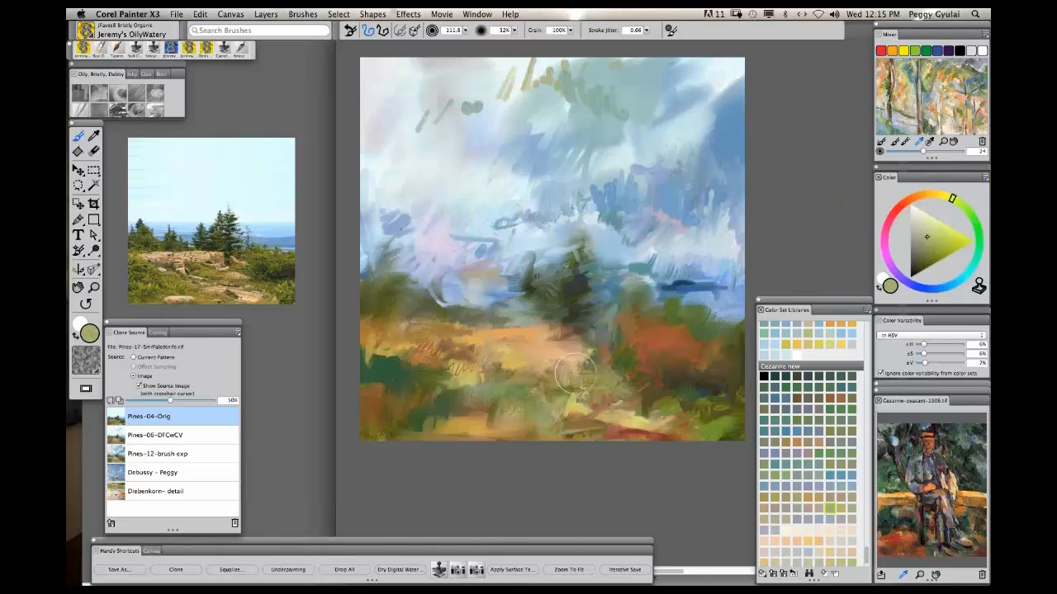
pyautogui.click(831, 434)
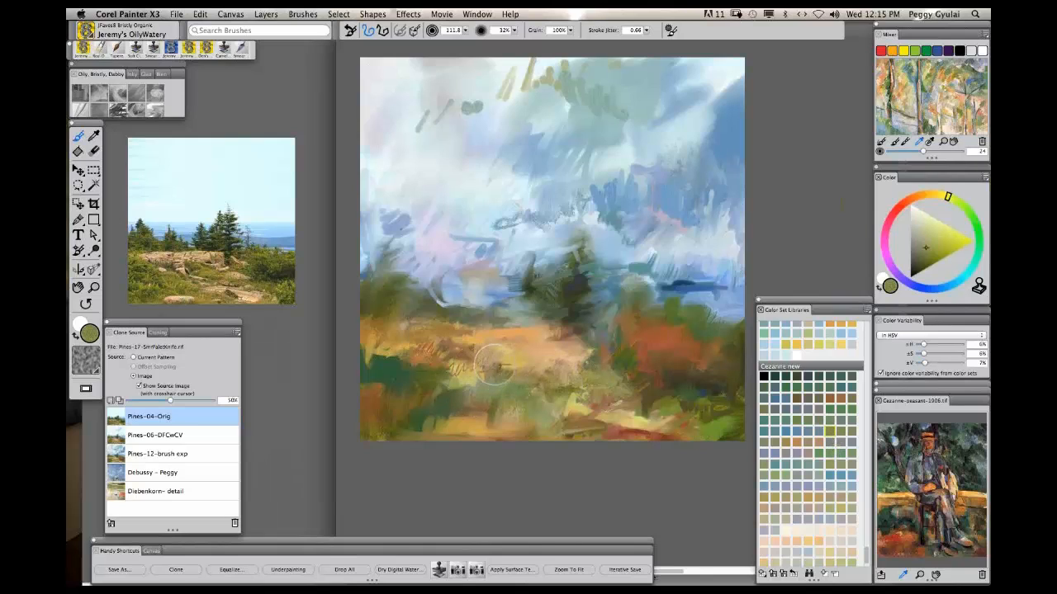
pyautogui.moveTo(495, 367)
pyautogui.mouseDown()
pyautogui.moveTo(467, 372)
pyautogui.moveTo(502, 372)
pyautogui.moveTo(504, 382)
pyautogui.moveTo(532, 374)
pyautogui.mouseUp()
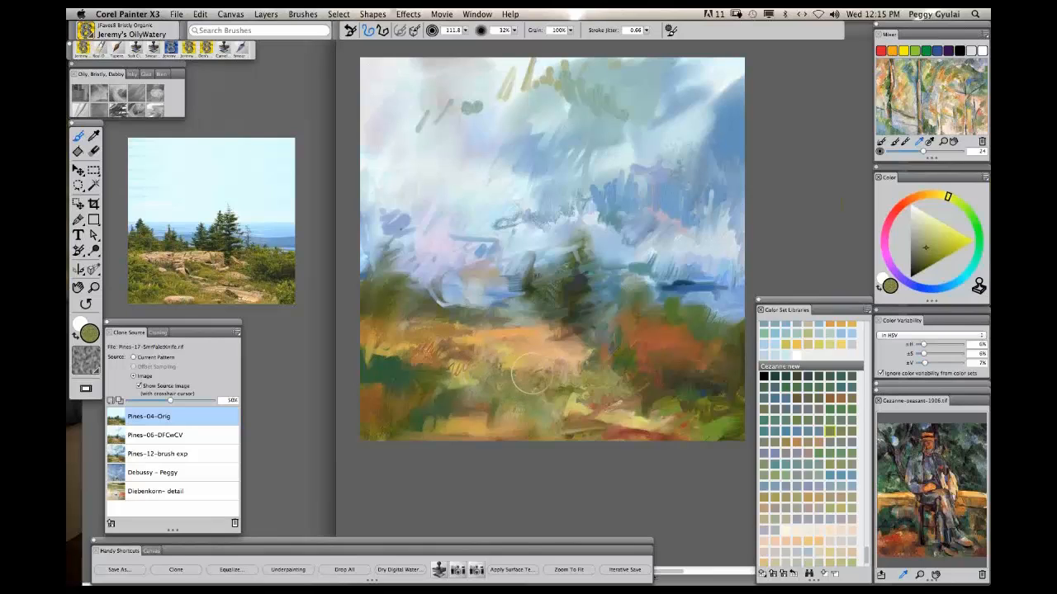
pyautogui.click(839, 414)
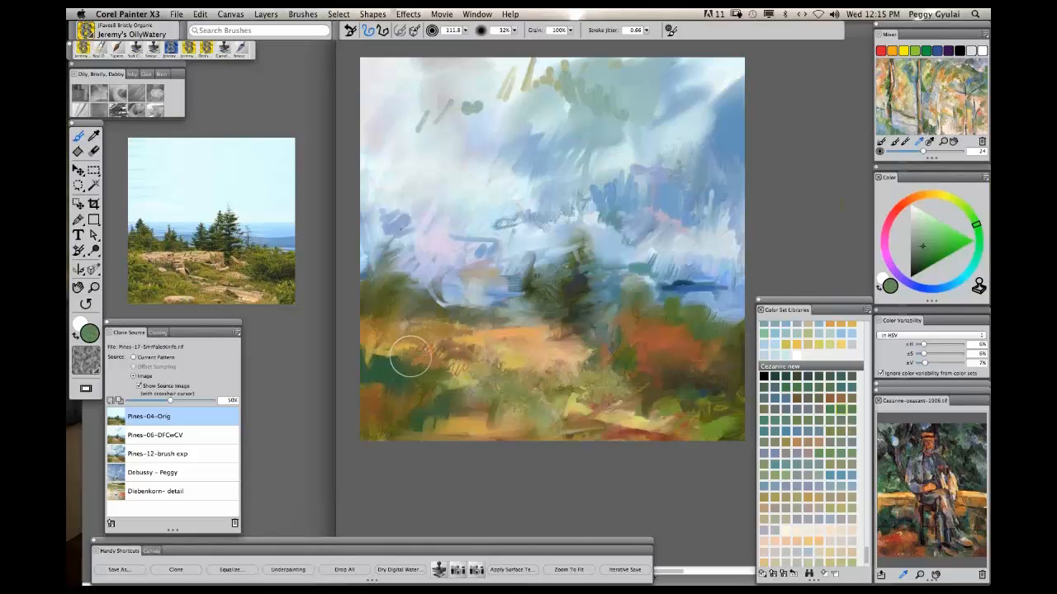
pyautogui.moveTo(410, 358)
pyautogui.mouseDown()
pyautogui.moveTo(382, 356)
pyautogui.moveTo(373, 346)
pyautogui.moveTo(413, 349)
pyautogui.moveTo(504, 401)
pyautogui.moveTo(482, 413)
pyautogui.moveTo(474, 402)
pyautogui.moveTo(420, 411)
pyautogui.moveTo(388, 424)
pyautogui.moveTo(413, 422)
pyautogui.moveTo(405, 427)
pyautogui.moveTo(366, 439)
pyautogui.mouseUp()
pyautogui.moveTo(597, 394)
pyautogui.mouseDown()
pyautogui.moveTo(580, 441)
pyautogui.moveTo(600, 428)
pyautogui.moveTo(591, 425)
pyautogui.moveTo(599, 434)
pyautogui.moveTo(567, 438)
pyautogui.mouseUp()
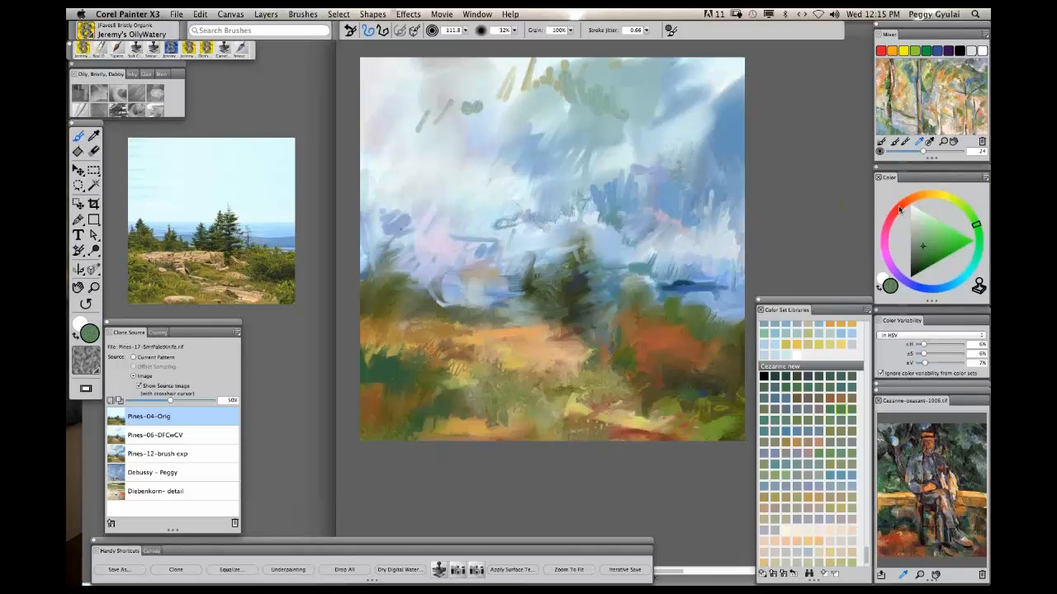
pyautogui.moveTo(520, 364)
pyautogui.mouseDown()
pyautogui.moveTo(572, 355)
pyautogui.moveTo(509, 378)
pyautogui.moveTo(511, 391)
pyautogui.moveTo(540, 378)
pyautogui.moveTo(552, 389)
pyautogui.moveTo(557, 364)
pyautogui.moveTo(517, 371)
pyautogui.moveTo(508, 353)
pyautogui.moveTo(481, 351)
pyautogui.moveTo(488, 338)
pyautogui.moveTo(483, 352)
pyautogui.moveTo(469, 348)
pyautogui.moveTo(479, 371)
pyautogui.moveTo(448, 354)
pyautogui.moveTo(475, 375)
pyautogui.moveTo(457, 348)
pyautogui.moveTo(486, 354)
pyautogui.moveTo(516, 338)
pyautogui.moveTo(511, 326)
pyautogui.moveTo(476, 345)
pyautogui.moveTo(467, 327)
pyautogui.moveTo(555, 326)
pyautogui.moveTo(529, 309)
pyautogui.moveTo(552, 311)
pyautogui.moveTo(497, 312)
pyautogui.moveTo(442, 291)
pyautogui.mouseUp()
# Choose a pale green and smear horizontal strokes across the distant water beside the pines with an enlarged Smeary Palette Knife.
pyautogui.click(918, 217)
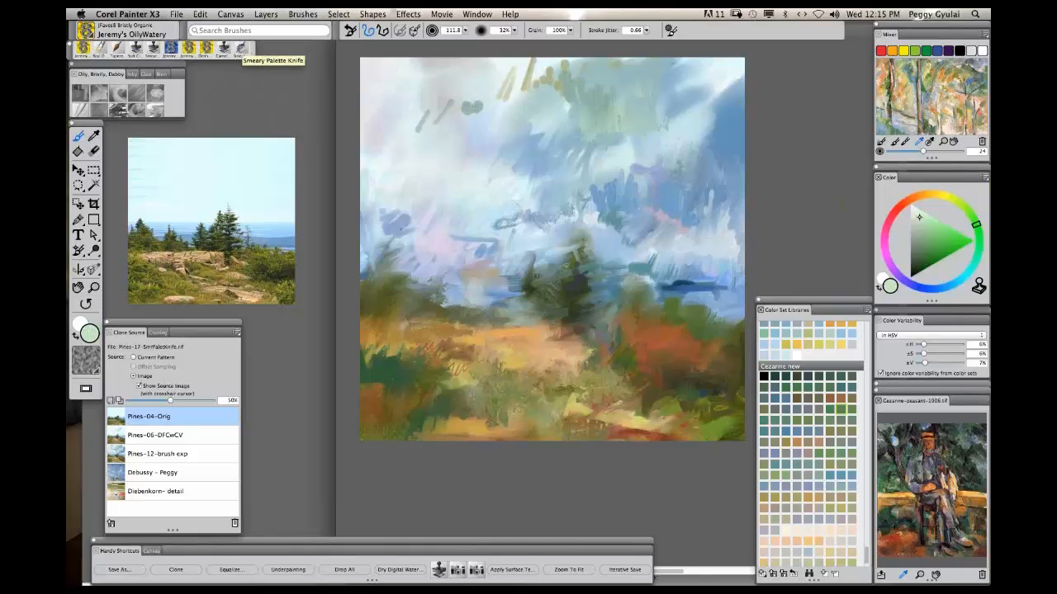
pyautogui.click(242, 49)
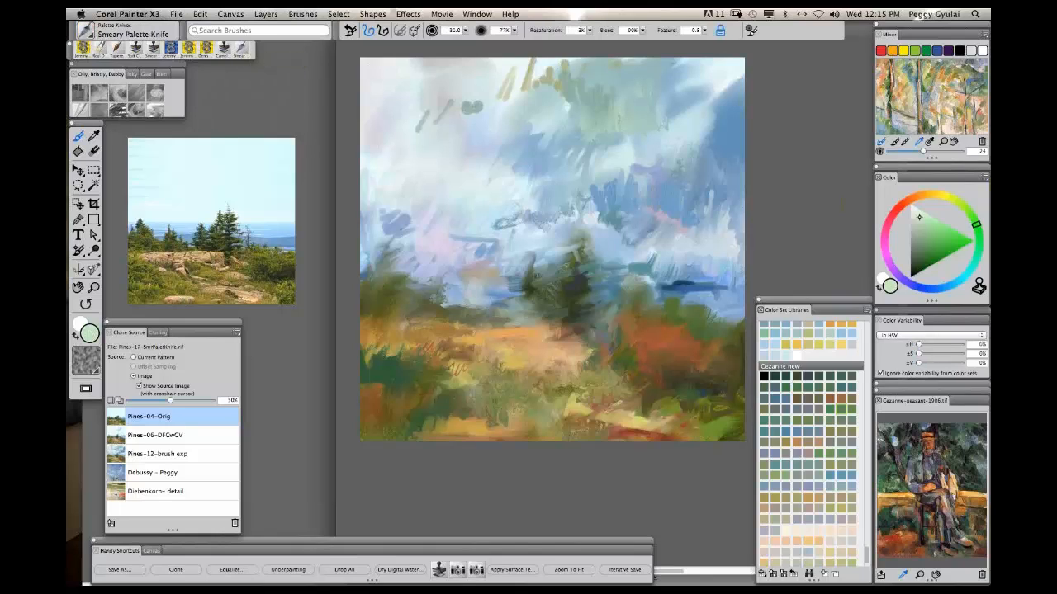
pyautogui.moveTo(489, 312); pyautogui.dragTo(496, 312)
pyautogui.moveTo(454, 268); pyautogui.dragTo(520, 265)
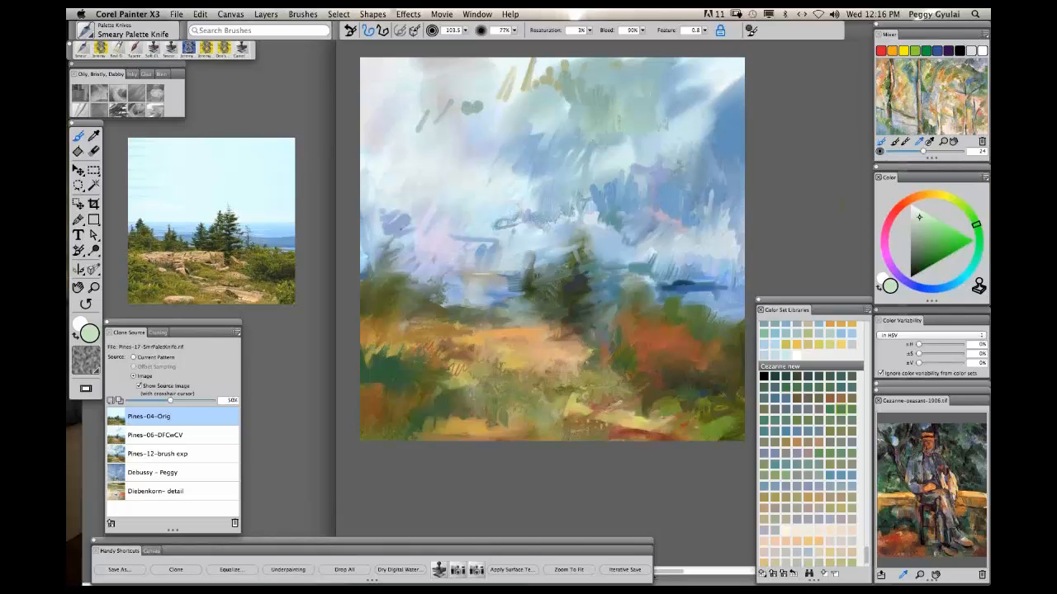
# Smear pale green strokes across the distant water and clouds beside the pines, and add pale orange over the water on the pines' left side.
pyautogui.moveTo(501, 266); pyautogui.dragTo(443, 270)
pyautogui.moveTo(657, 261)
pyautogui.mouseDown()
pyautogui.moveTo(609, 266)
pyautogui.moveTo(659, 248)
pyautogui.moveTo(648, 229)
pyautogui.mouseUp()
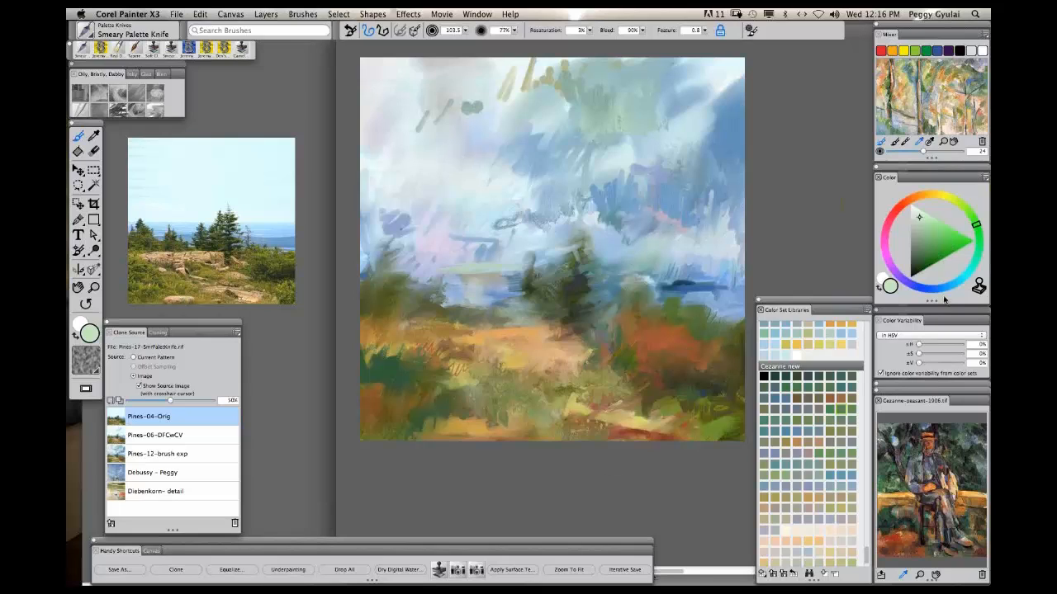
pyautogui.click(913, 198)
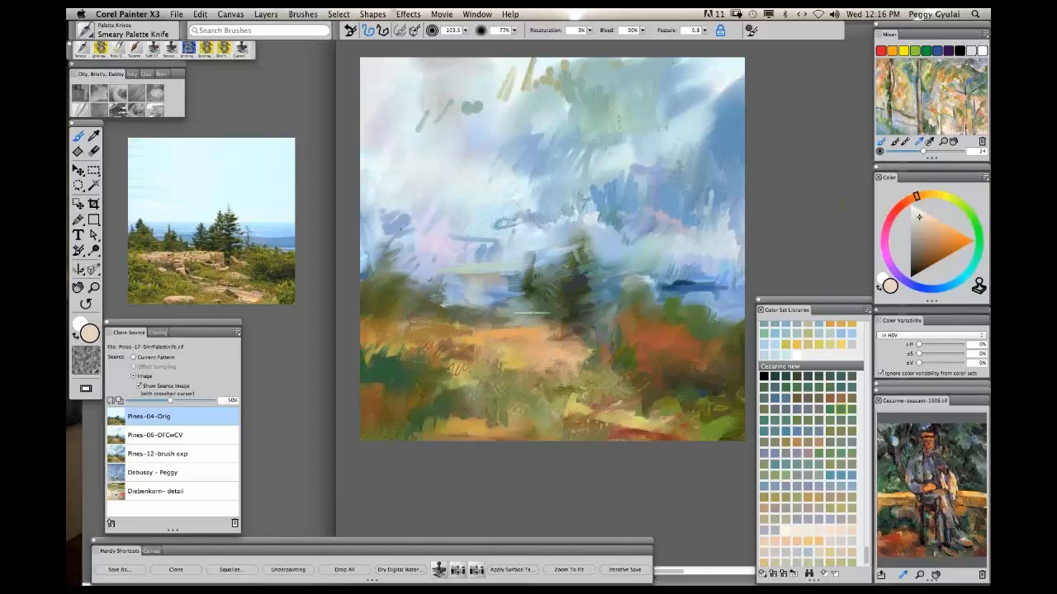
pyautogui.moveTo(464, 270); pyautogui.dragTo(418, 271)
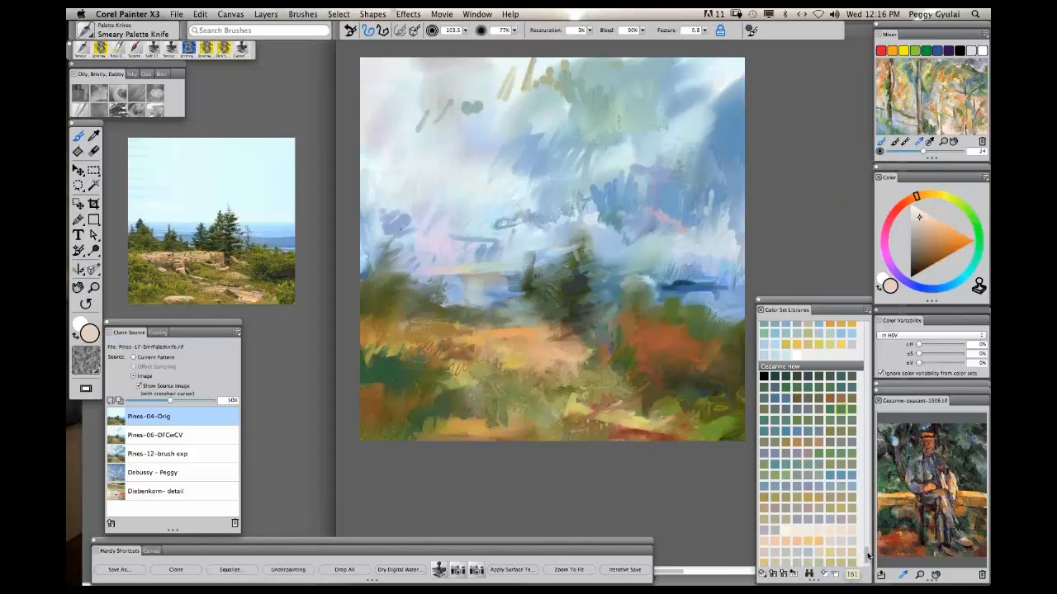
# Browse the color set libraries, sample a muted blue from the Mixer pad and brush it into the low clouds above the left trees.
pyautogui.scroll(-1, 867, 559)
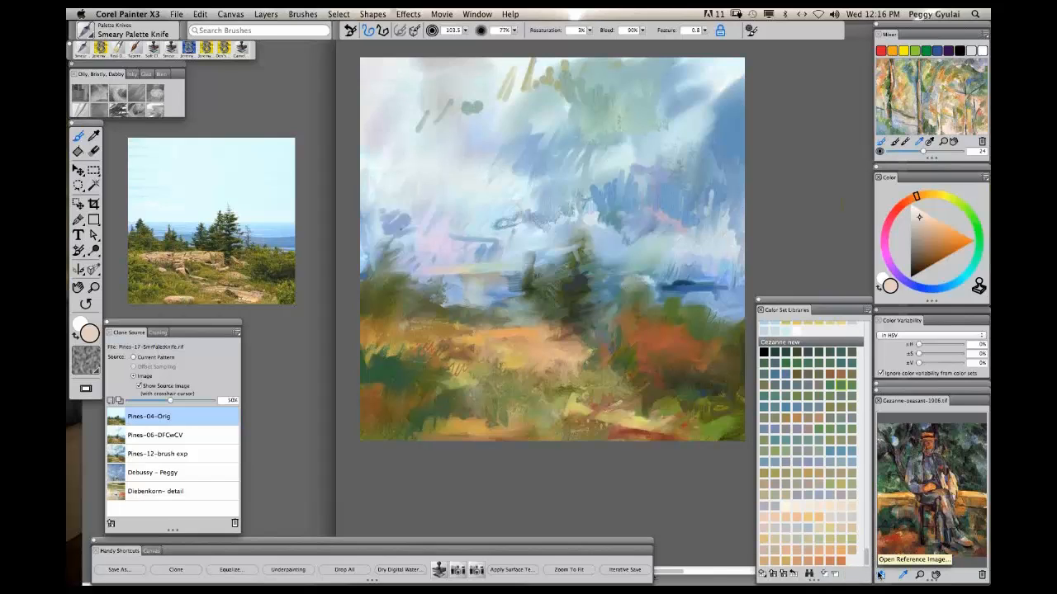
pyautogui.moveTo(866, 563); pyautogui.dragTo(867, 565)
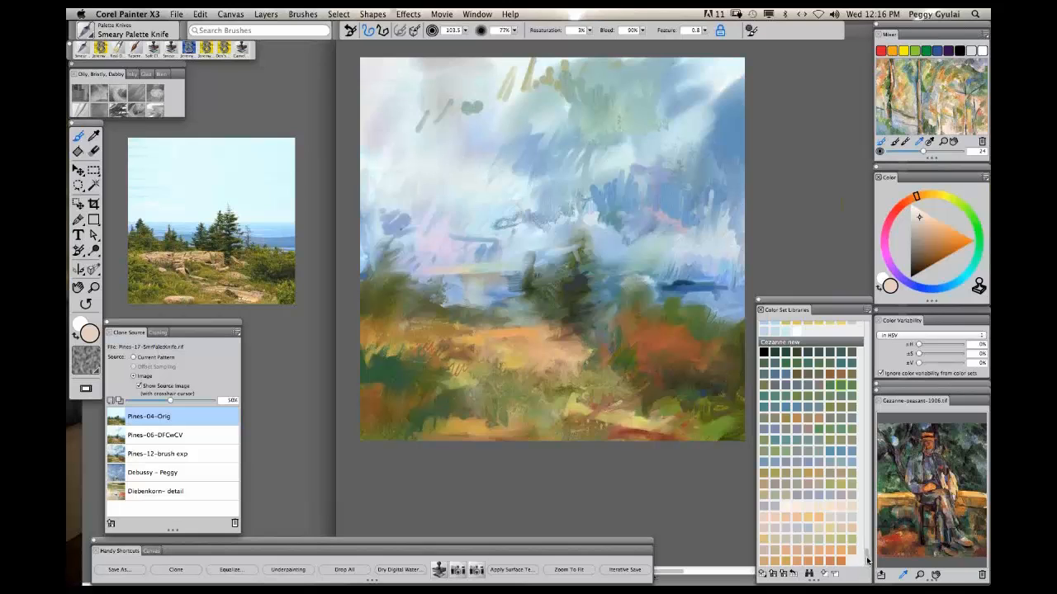
pyautogui.moveTo(867, 560); pyautogui.dragTo(870, 319)
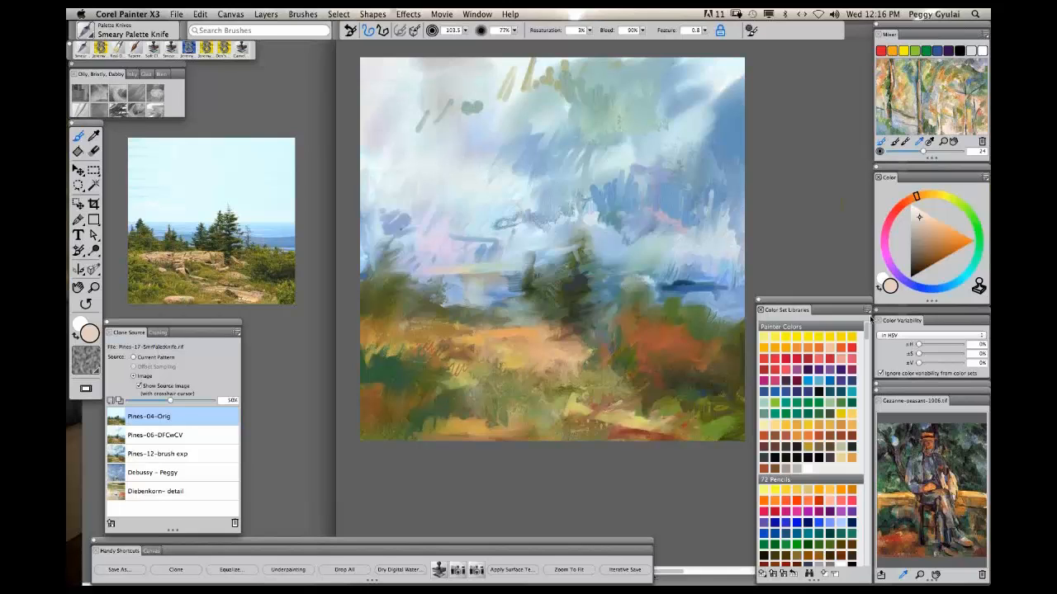
pyautogui.moveTo(869, 327); pyautogui.dragTo(877, 572)
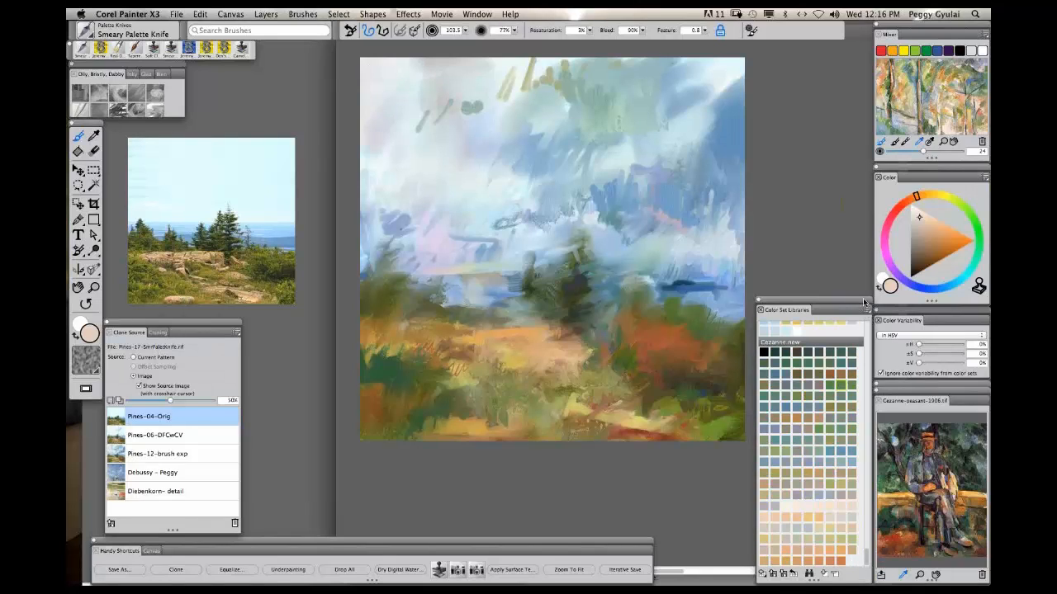
pyautogui.click(916, 74)
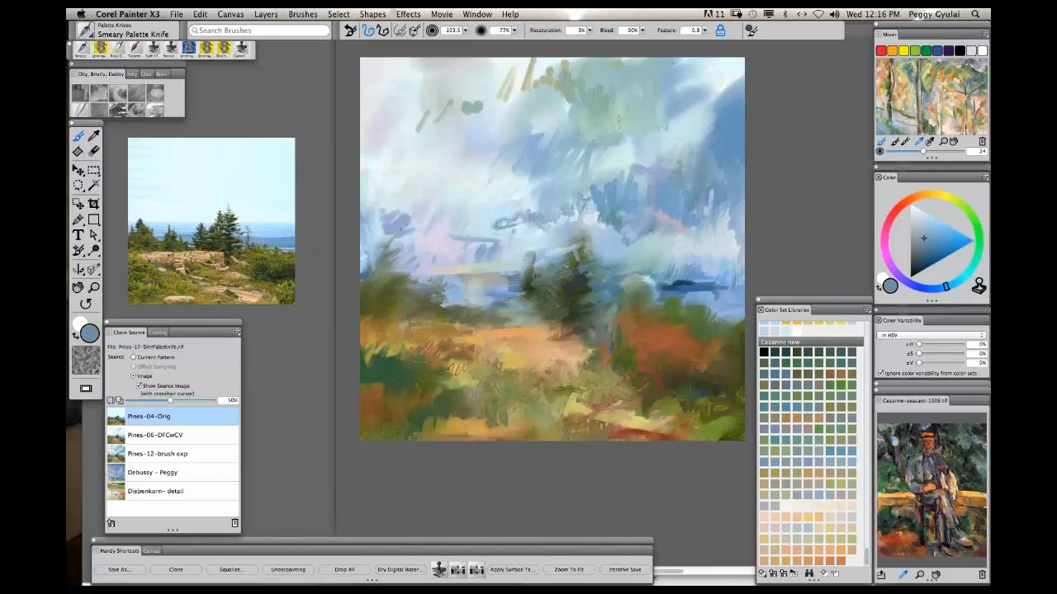
# Shift a dark color sampled from the foreground to green for the pines, and soften the left blue cloud strokes with pale lavender from the Mixer pad.
pyautogui.keyDown('alt'); pyautogui.click(622, 395); pyautogui.keyUp('alt')
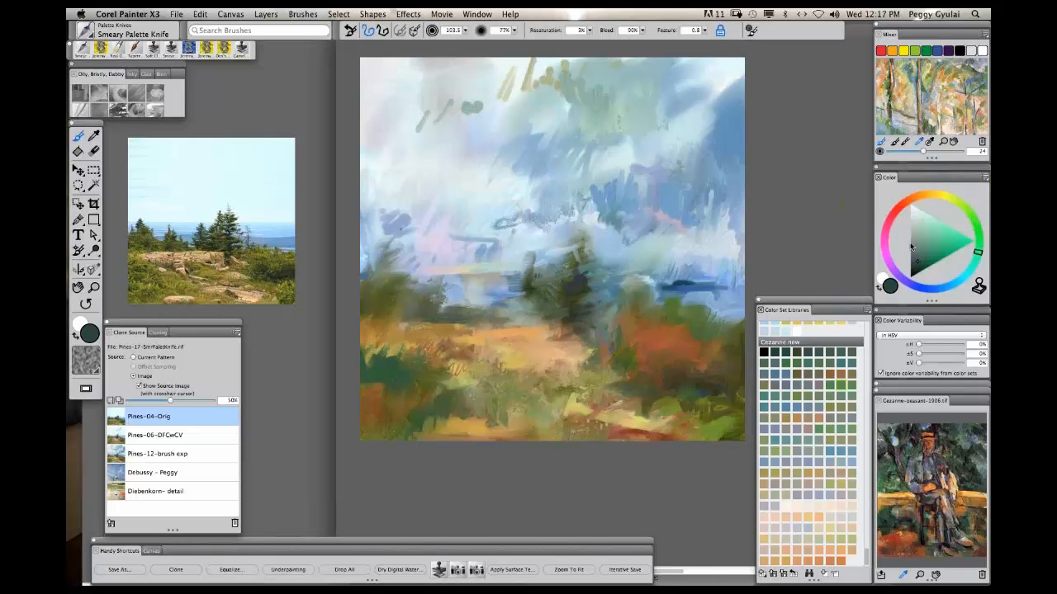
pyautogui.moveTo(941, 199); pyautogui.dragTo(979, 239)
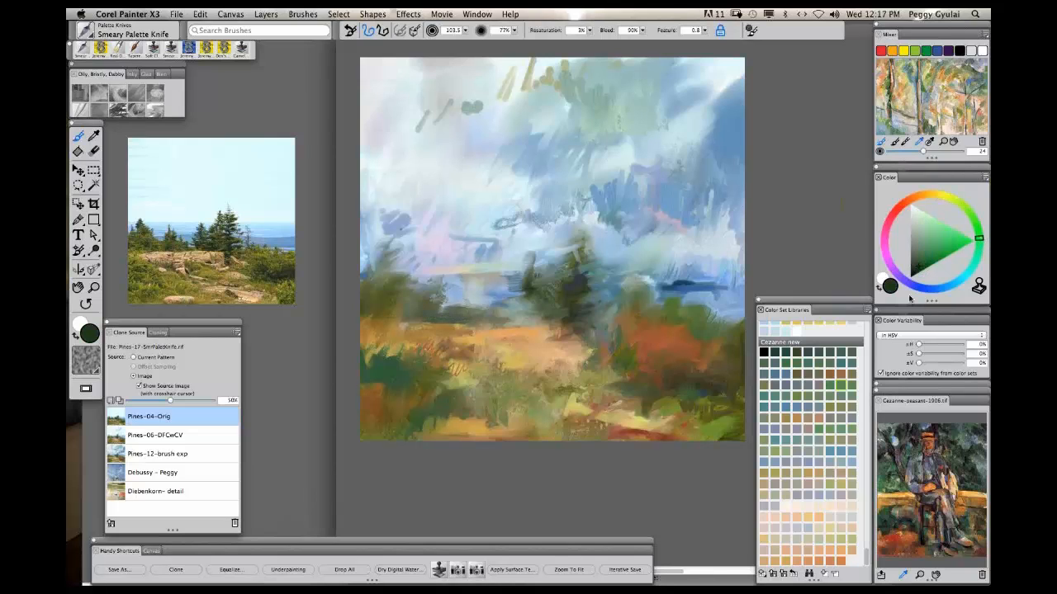
pyautogui.click(919, 111)
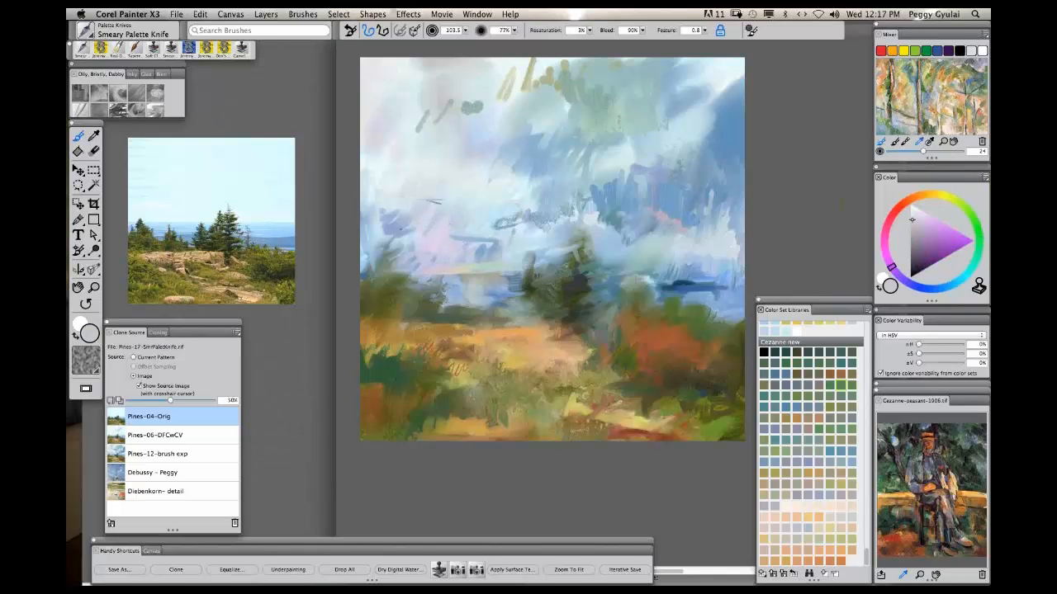
pyautogui.moveTo(397, 204); pyautogui.dragTo(395, 218)
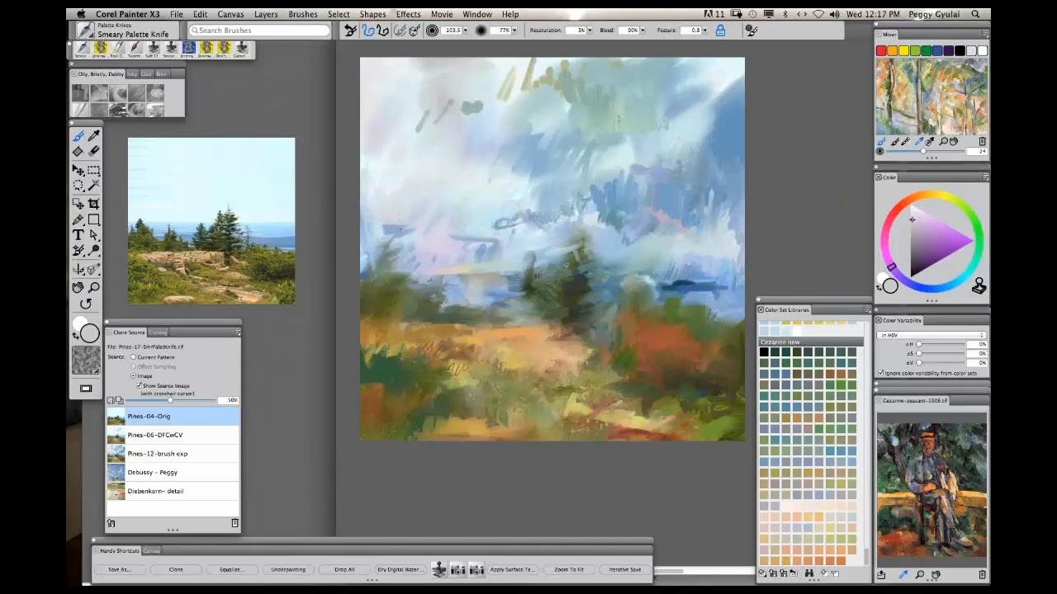
# Choose a pale yellow and work yellow and olive strokes over the dark marks in the clouds above the pines, trying Jeremy's FadingOily.
pyautogui.click(940, 232)
pyautogui.click(933, 195)
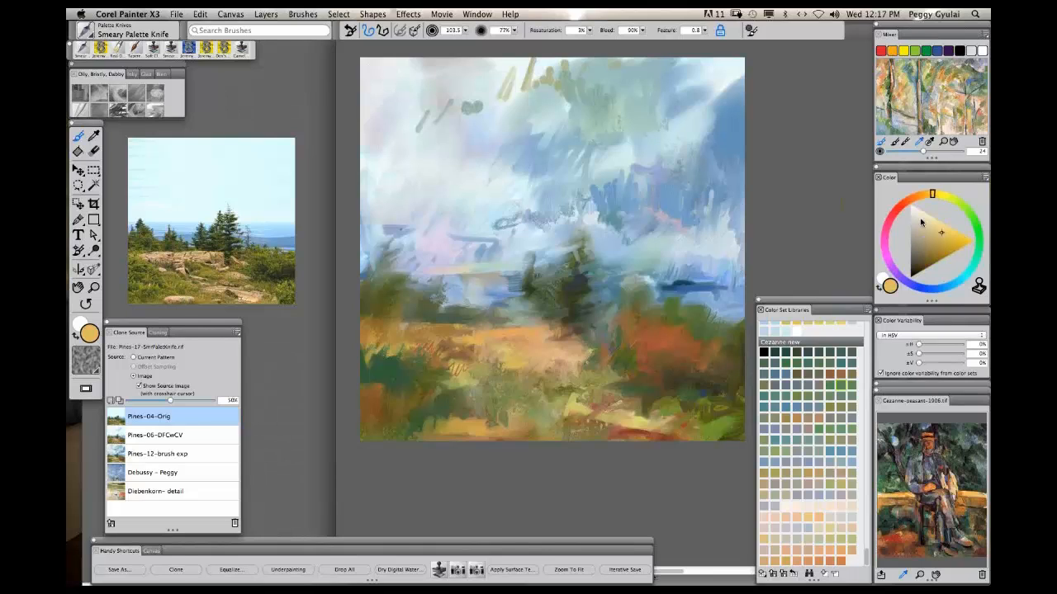
pyautogui.click(924, 219)
pyautogui.moveTo(505, 225)
pyautogui.mouseDown()
pyautogui.moveTo(541, 219)
pyautogui.moveTo(505, 213)
pyautogui.mouseUp()
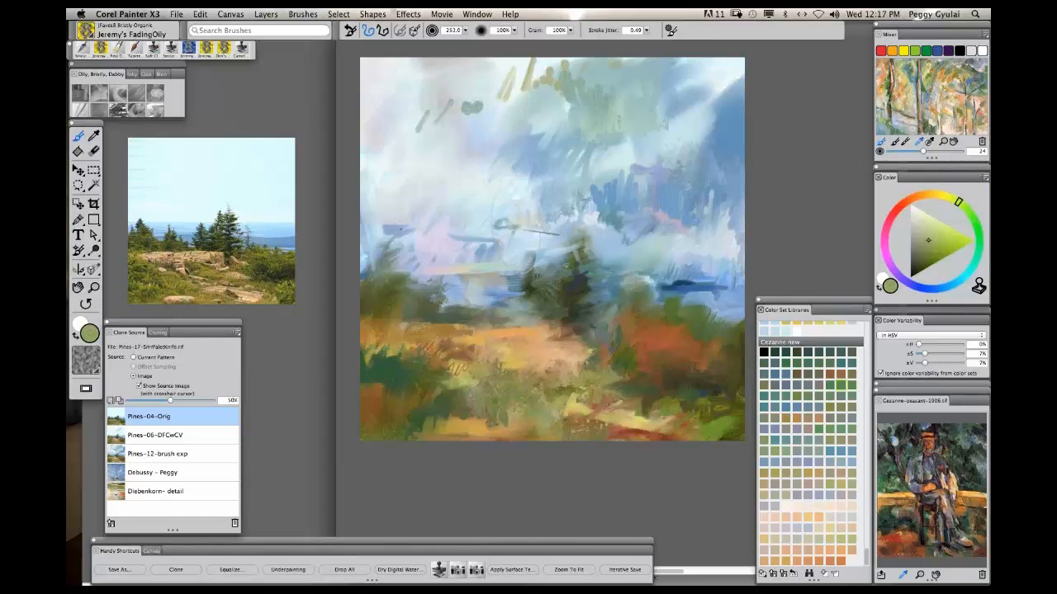
pyautogui.moveTo(513, 225); pyautogui.dragTo(531, 225)
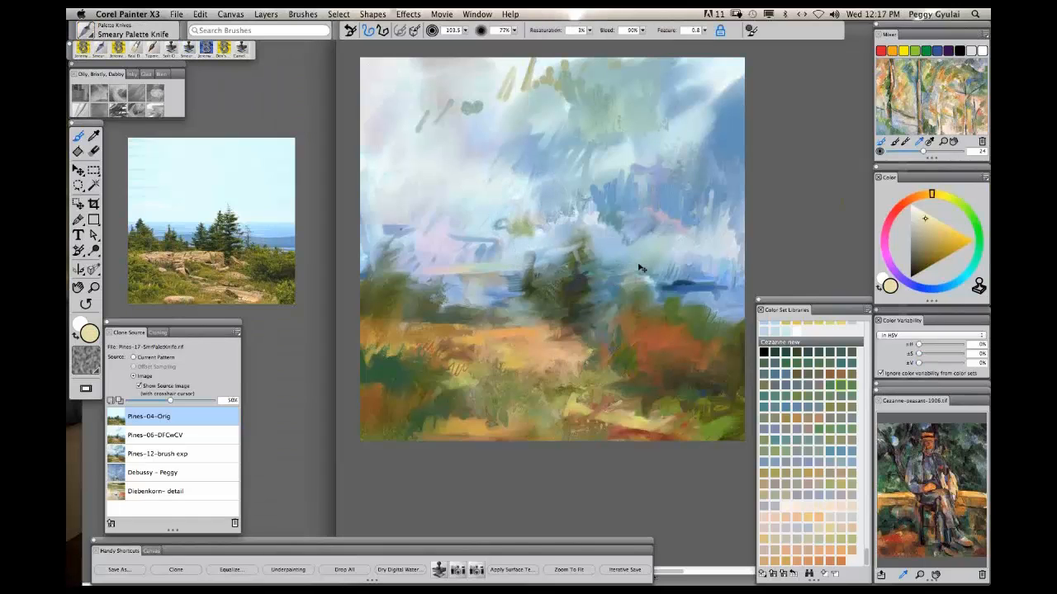
# Smear pale yellow across the water on the pines' right side and brush ochre through the low clouds at the canvas's right edge.
pyautogui.moveTo(636, 268); pyautogui.dragTo(587, 266)
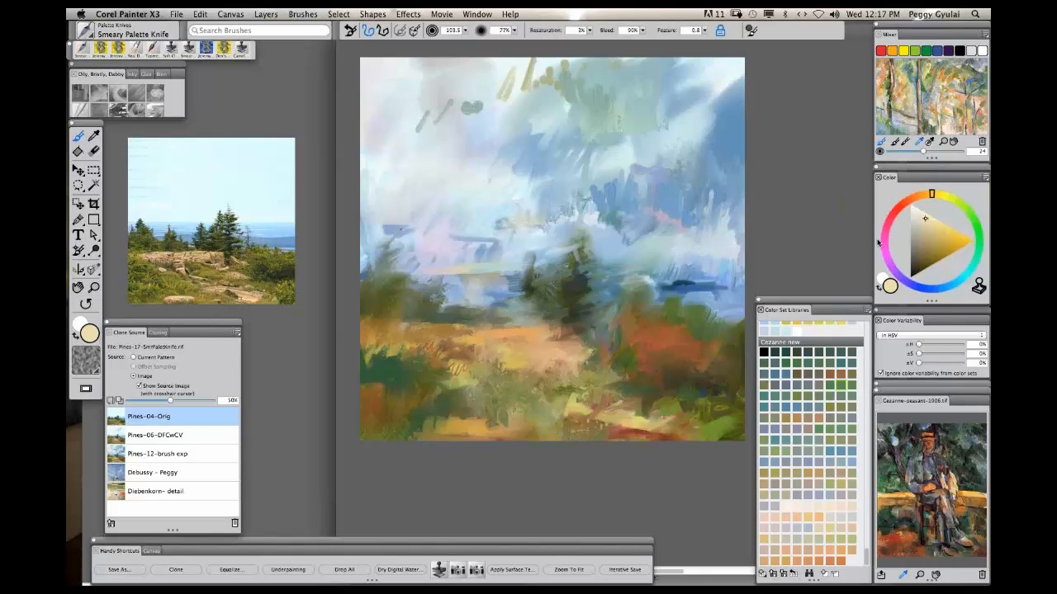
pyautogui.click(941, 238)
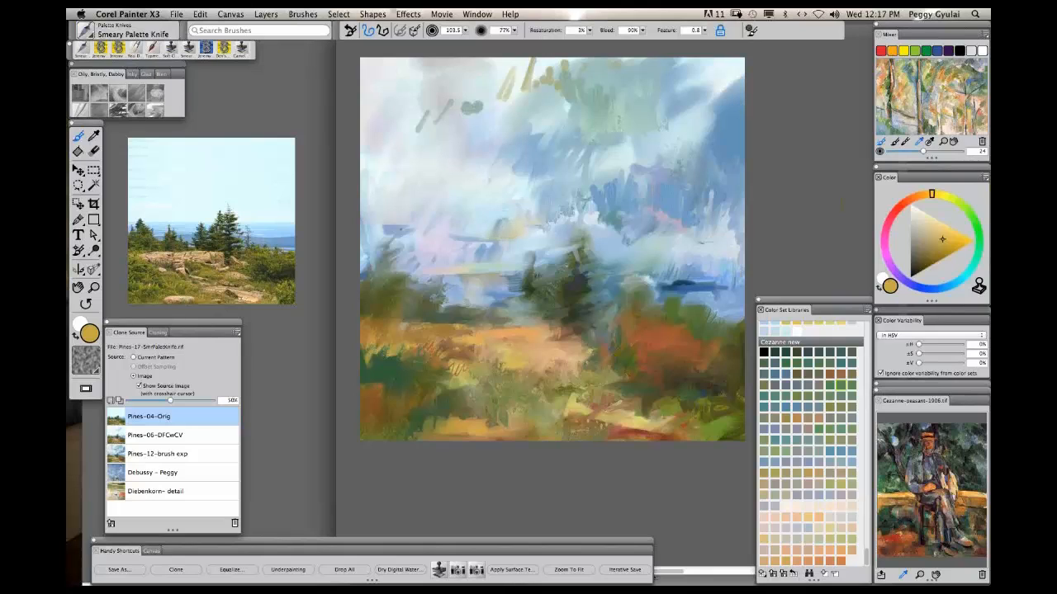
pyautogui.moveTo(655, 223)
pyautogui.mouseDown()
pyautogui.moveTo(747, 248)
pyautogui.moveTo(728, 229)
pyautogui.moveTo(710, 245)
pyautogui.mouseUp()
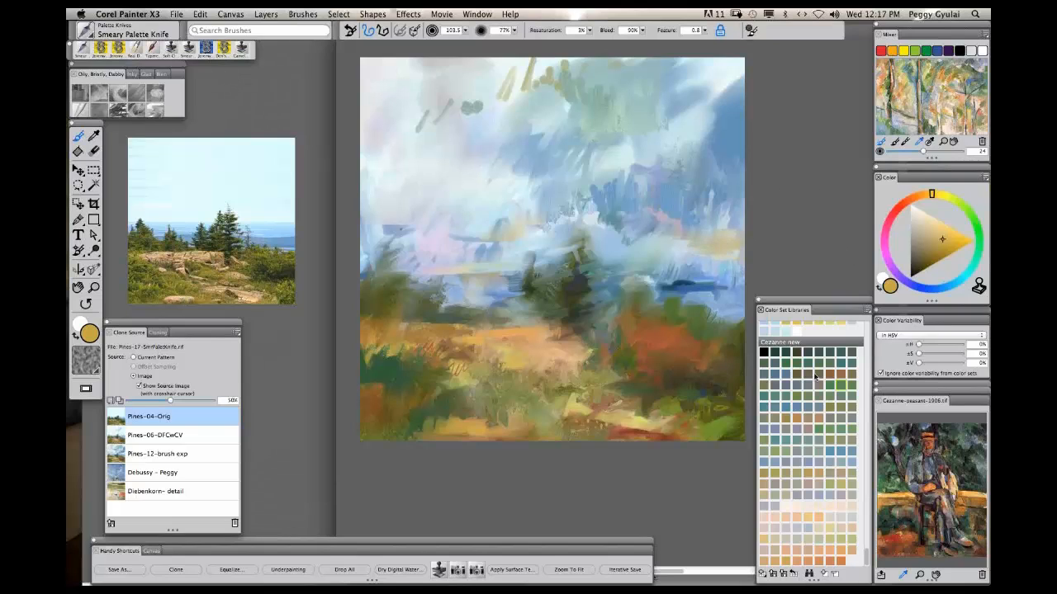
# Pick an olive and a warm brown from the Cezanne new color set and paint the left foreground foliage with an enlarged Real Dry Flat.
pyautogui.click(830, 408)
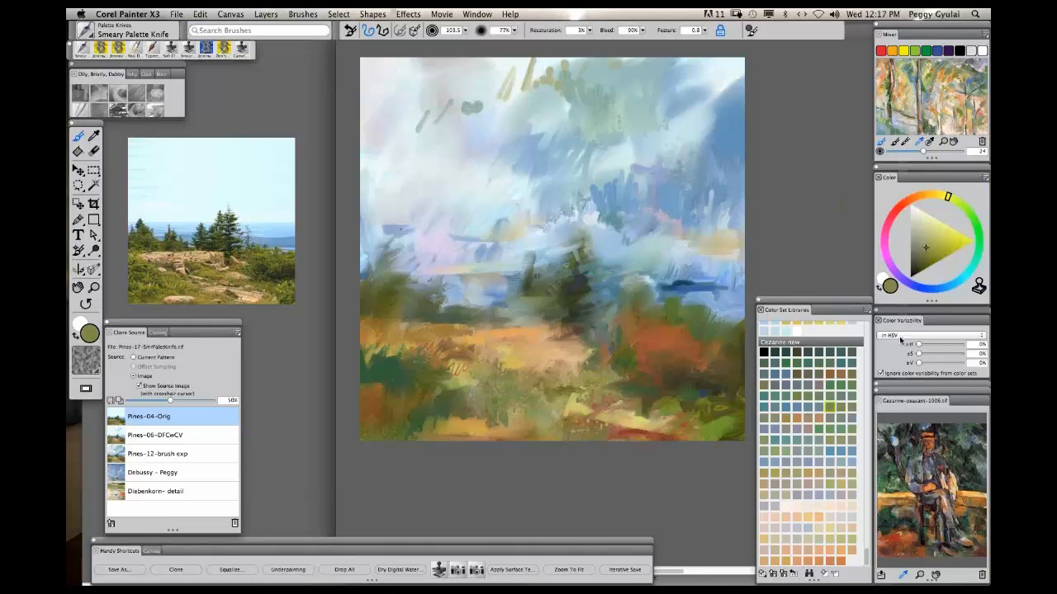
pyautogui.click(830, 374)
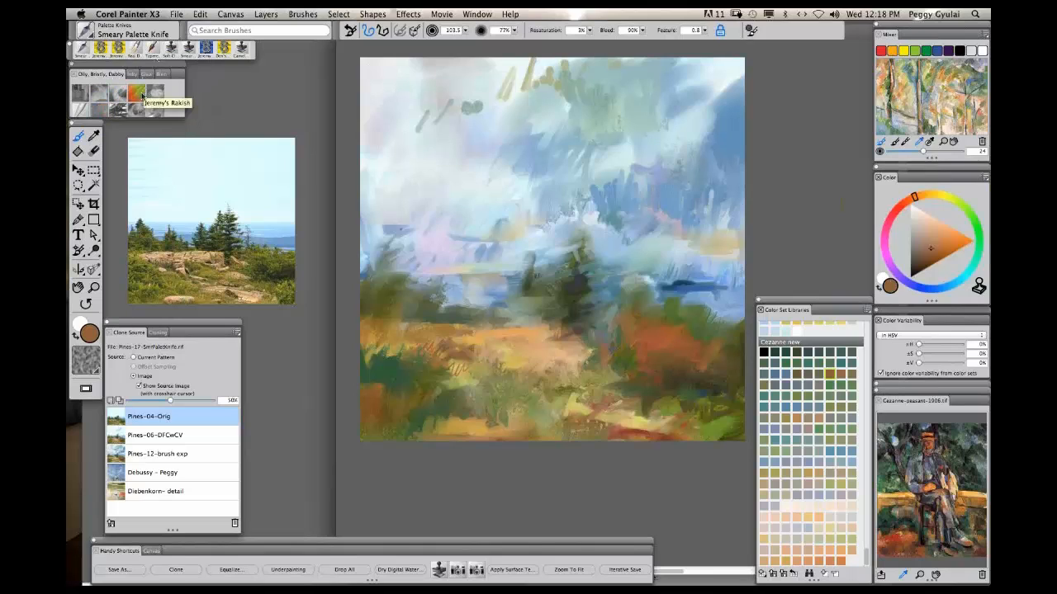
pyautogui.click(134, 47)
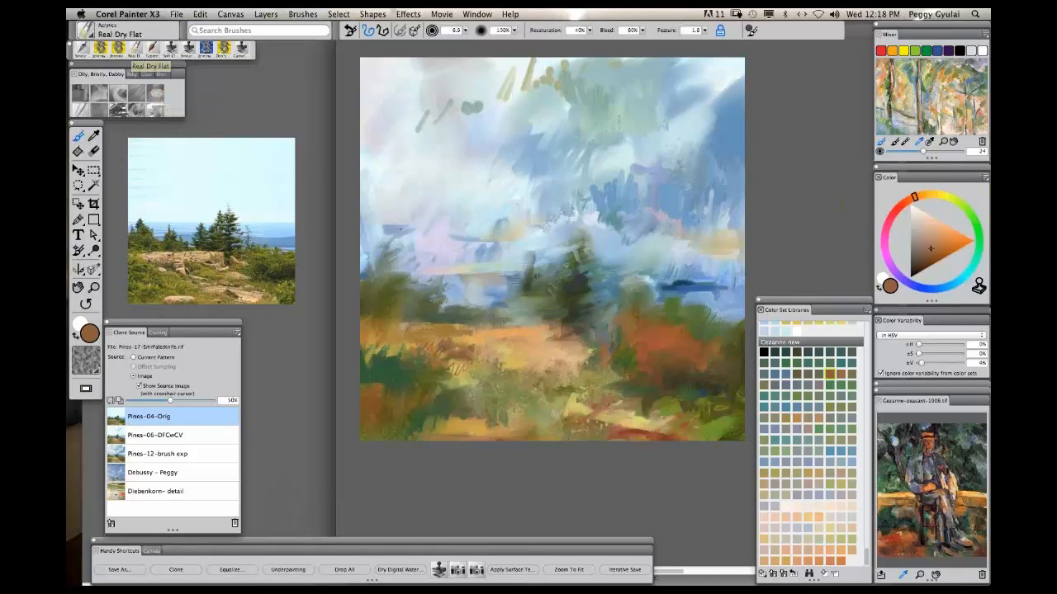
pyautogui.moveTo(474, 361); pyautogui.dragTo(475, 360)
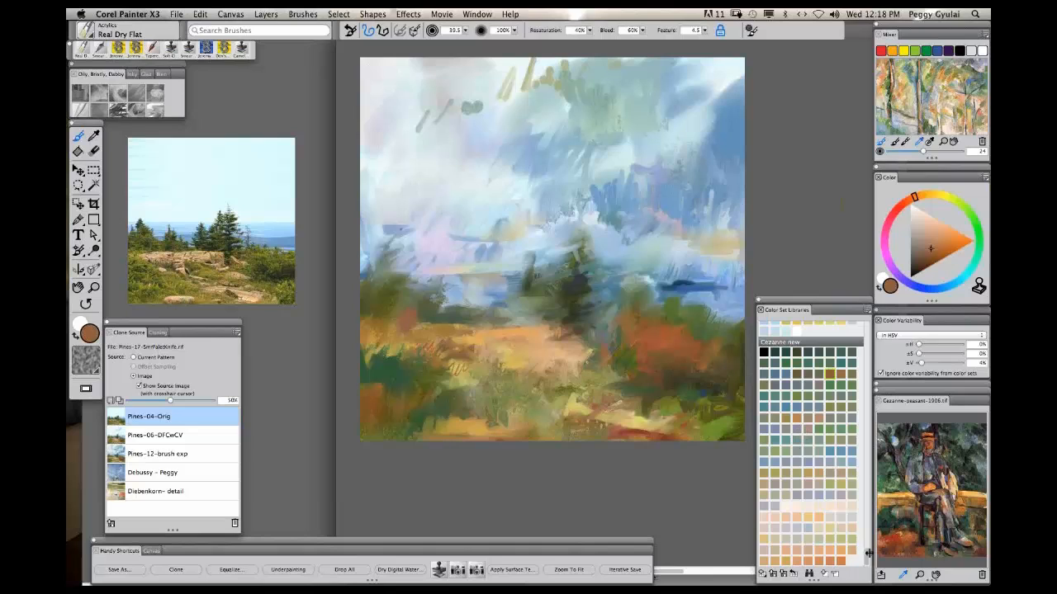
# Lighten an olive from the Cezanne Mt St Victoire set to cream, brush it over the upper sky marks, and sample a peach from the Mixer pad.
pyautogui.moveTo(868, 558); pyautogui.dragTo(868, 529)
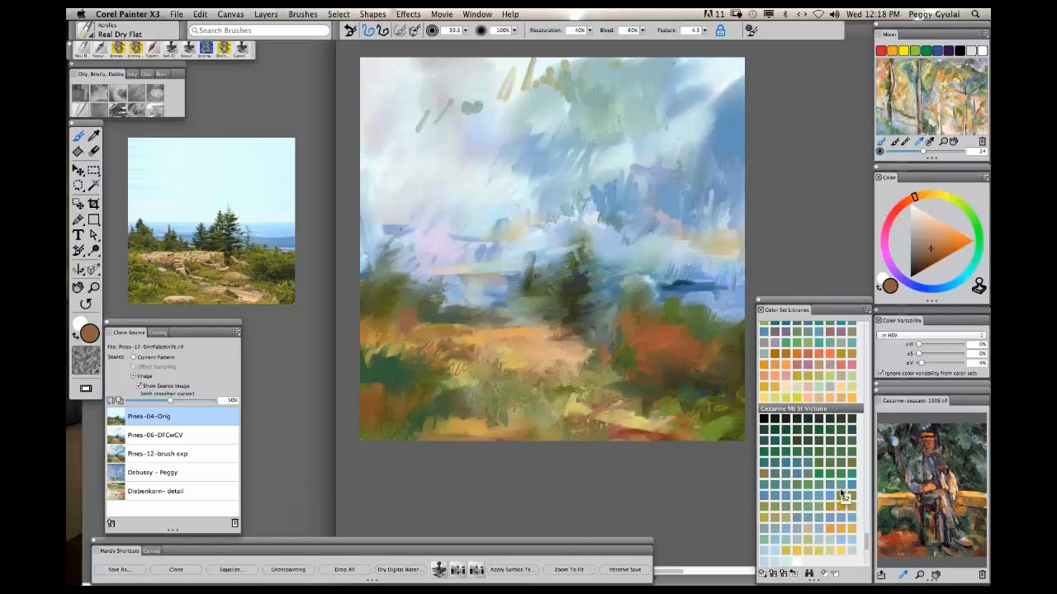
pyautogui.click(851, 519)
pyautogui.click(839, 506)
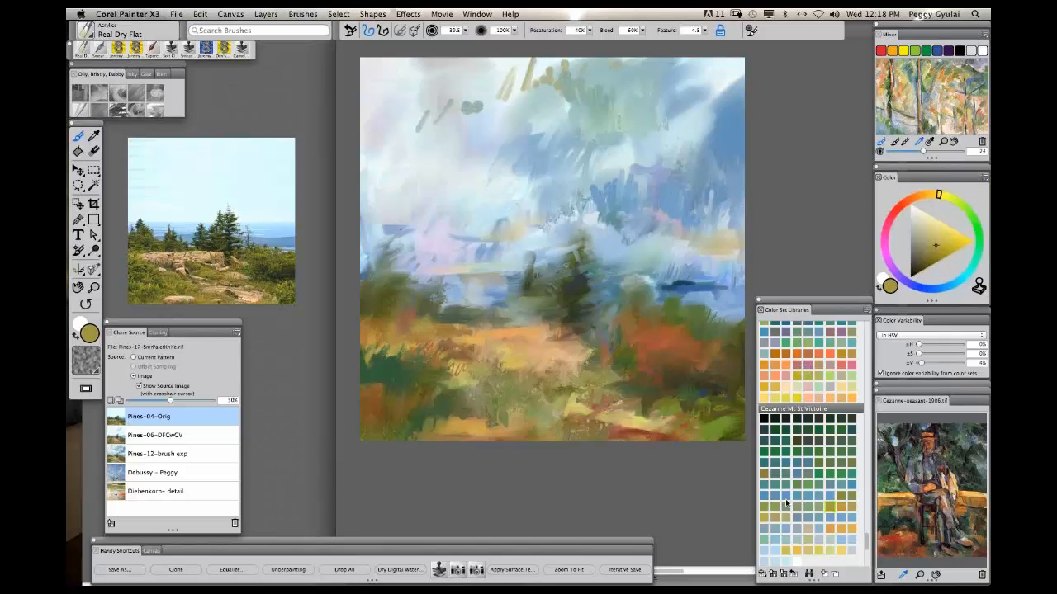
pyautogui.click(924, 225)
pyautogui.click(917, 210)
pyautogui.moveTo(495, 99)
pyautogui.mouseDown()
pyautogui.moveTo(483, 120)
pyautogui.moveTo(525, 121)
pyautogui.mouseUp()
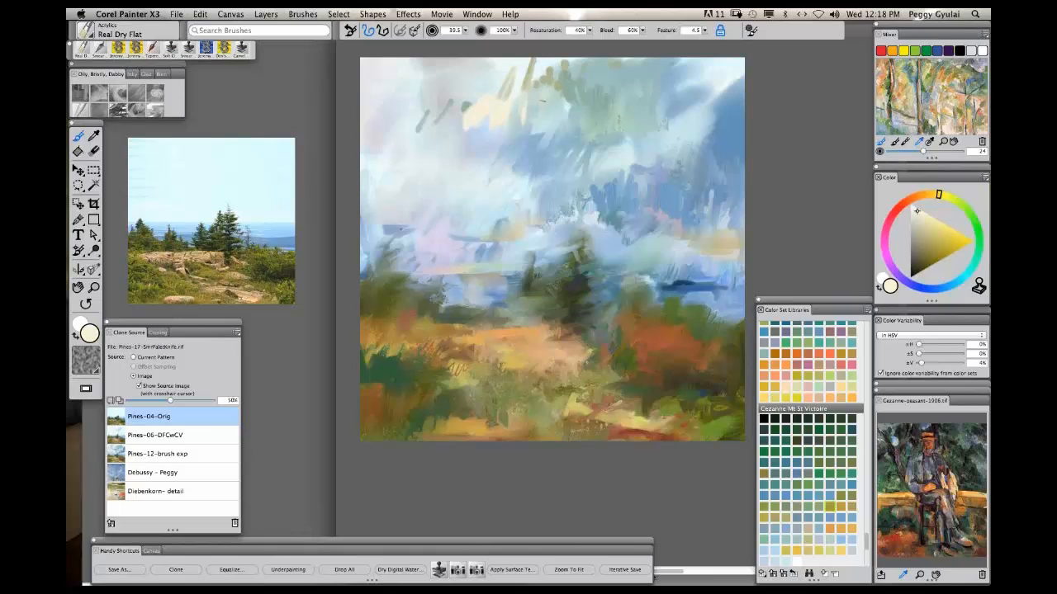
pyautogui.moveTo(444, 115); pyautogui.dragTo(440, 129)
pyautogui.click(962, 94)
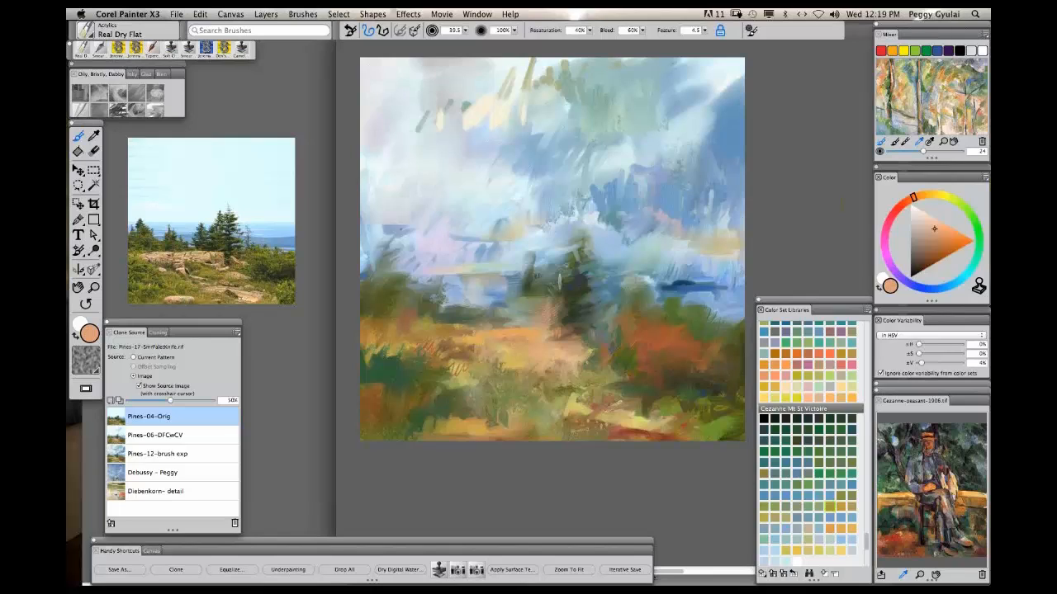
pyautogui.press('space')
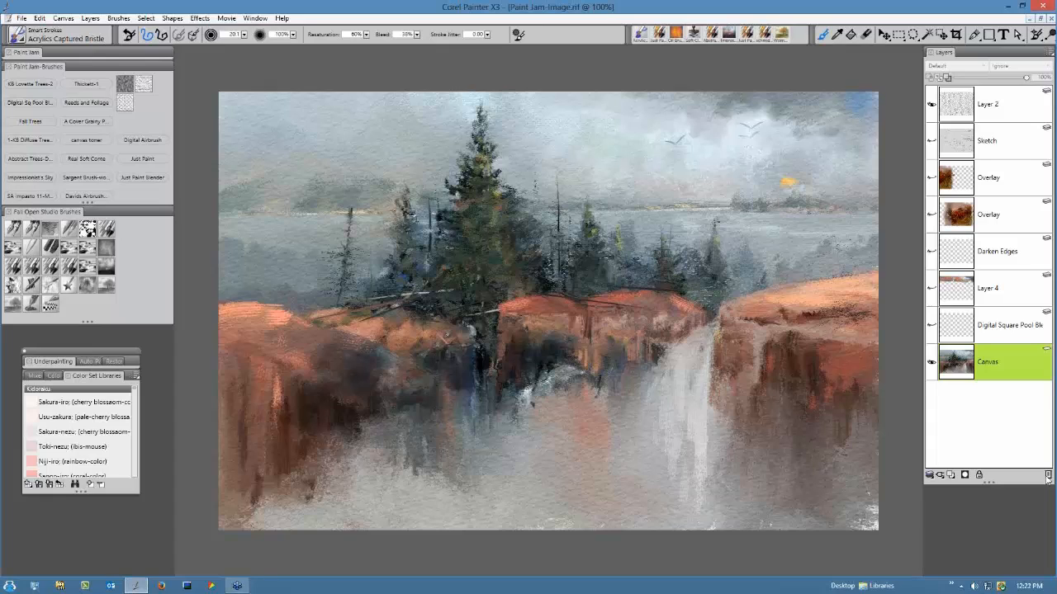
# Delete the Sketch layer from the Paint Jam image.
pyautogui.click(991, 142)
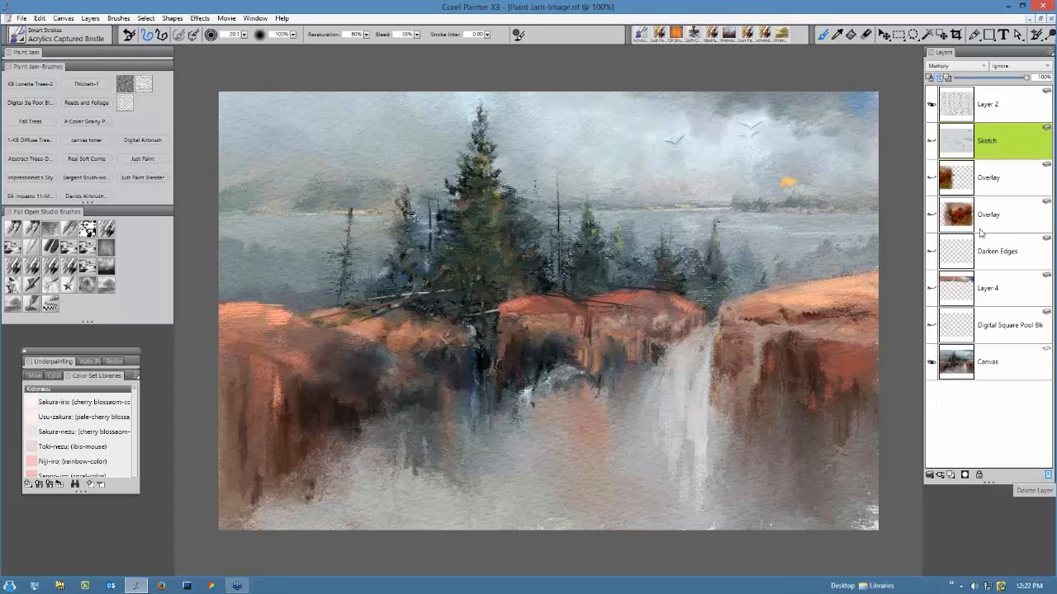
pyautogui.click(1048, 475)
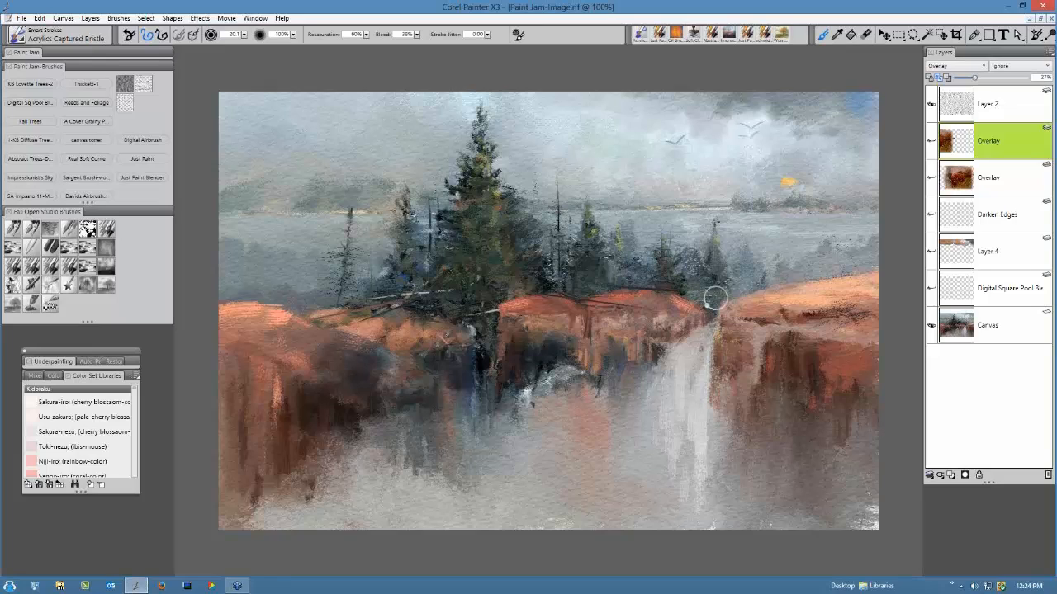
# Duplicate the entire canvas artwork onto a new layer placed directly above the Canvas.
pyautogui.click(991, 328)
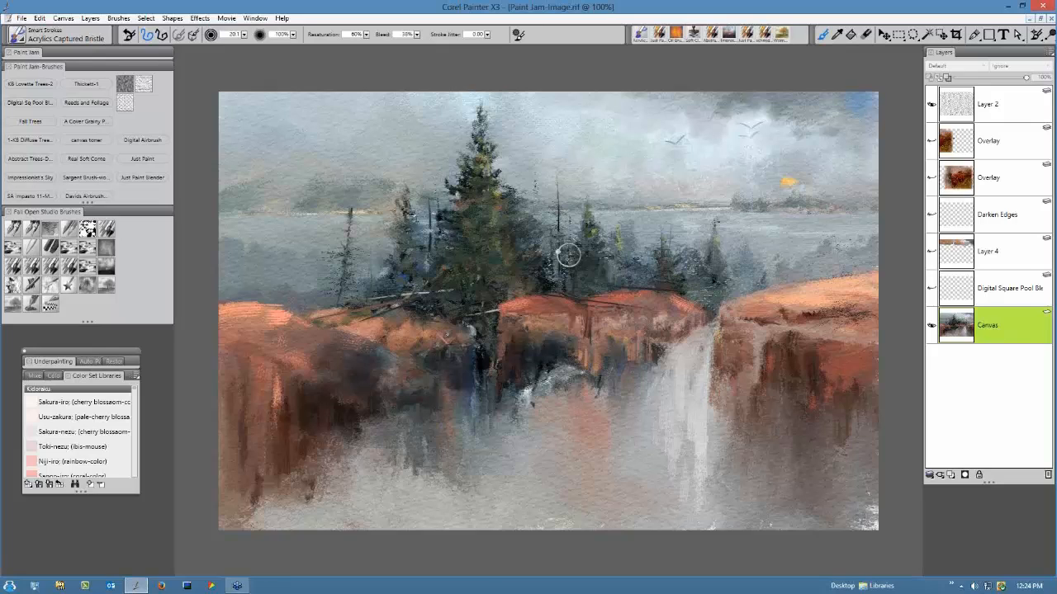
pyautogui.hotkey('ctrl', 'a')
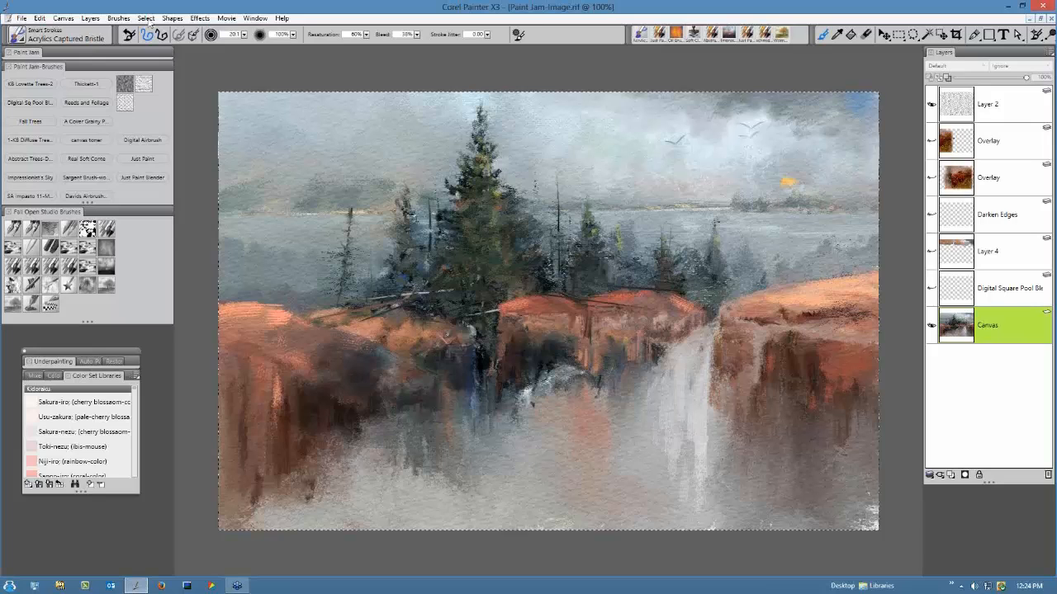
pyautogui.click(884, 36)
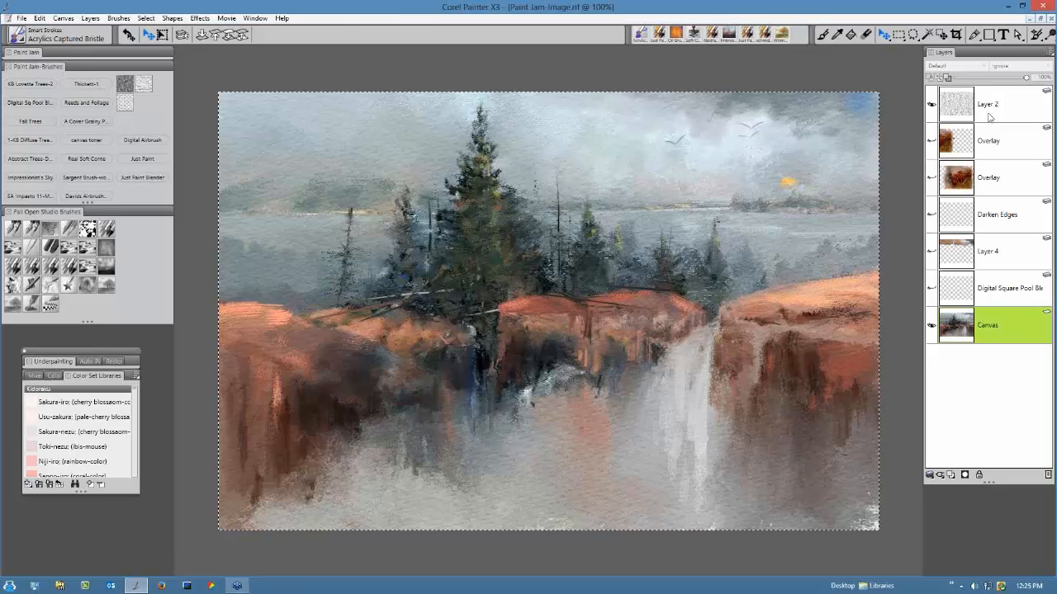
pyautogui.hotkey('ctrl', 'v')
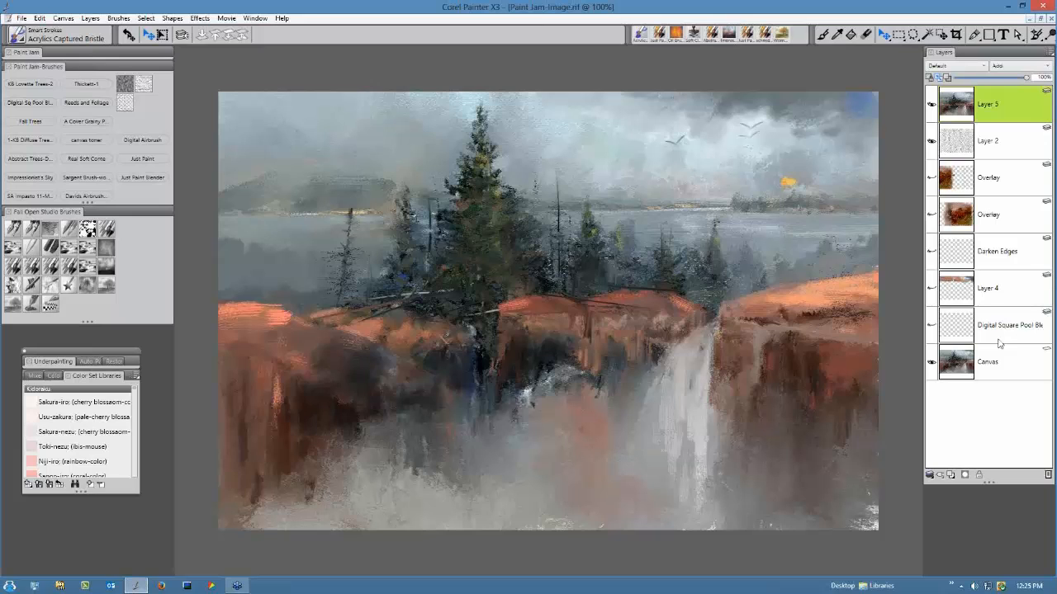
pyautogui.moveTo(999, 343); pyautogui.dragTo(984, 357)
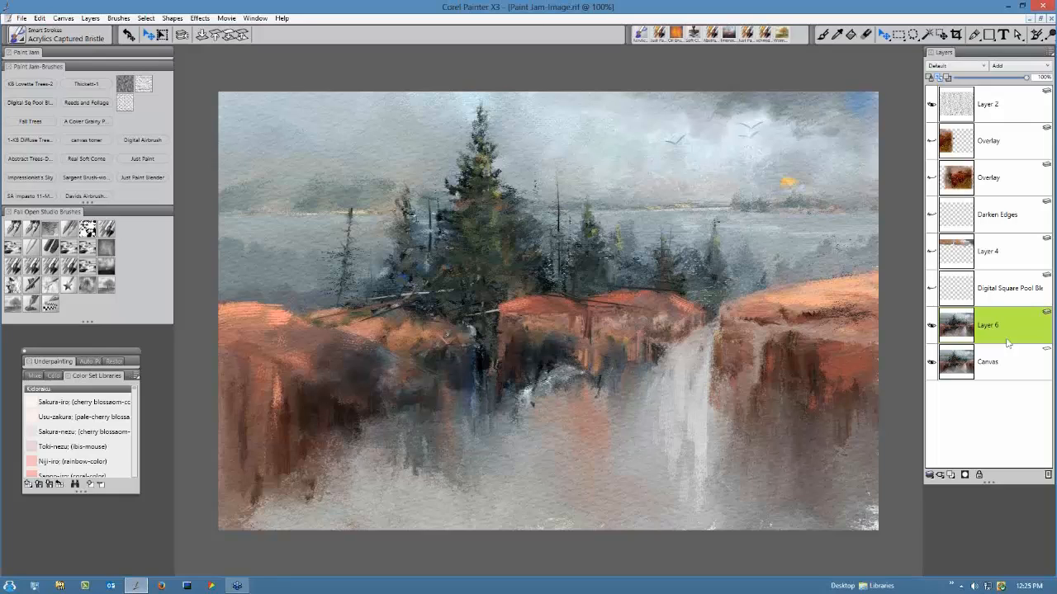
# Select Layer 2, expand the Paint Jam palette and browse the pattern library to the Watercolor Patterns.
pyautogui.click(991, 116)
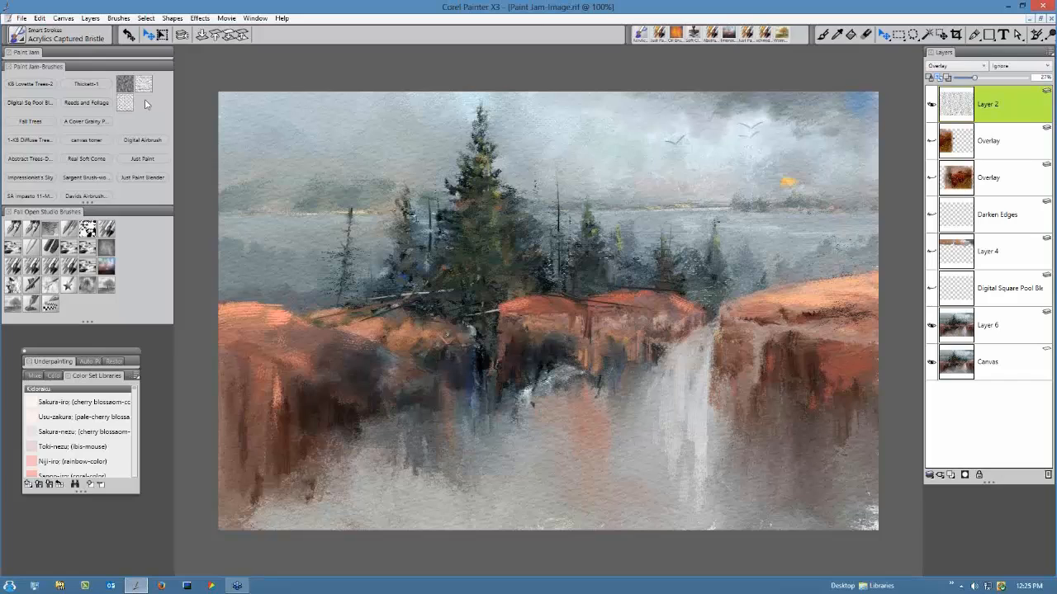
pyautogui.doubleClick(35, 53)
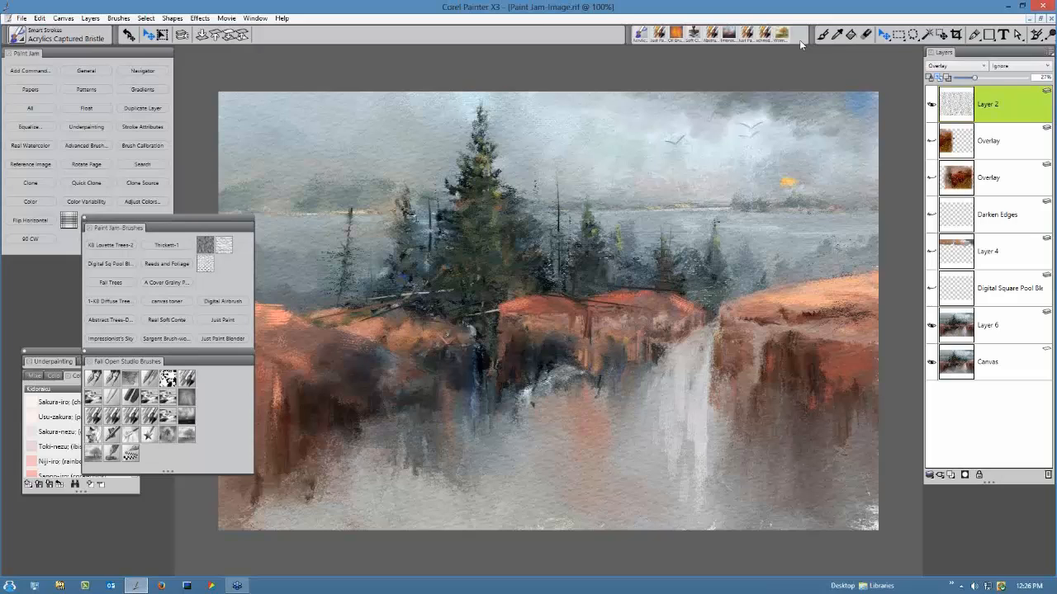
pyautogui.click(86, 89)
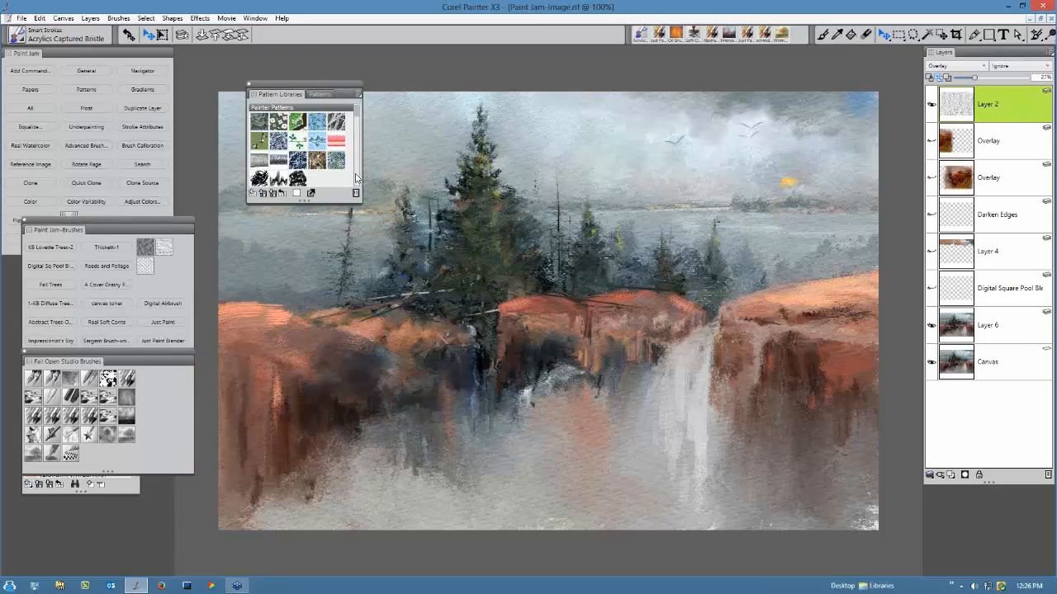
pyautogui.scroll(-5, 356, 177)
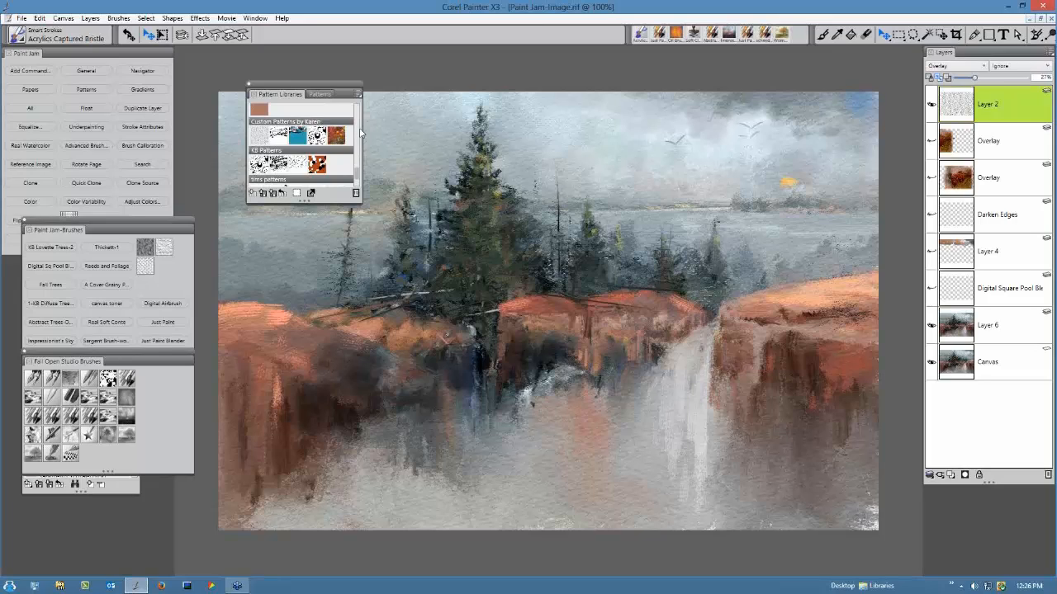
pyautogui.scroll(3, 339, 132)
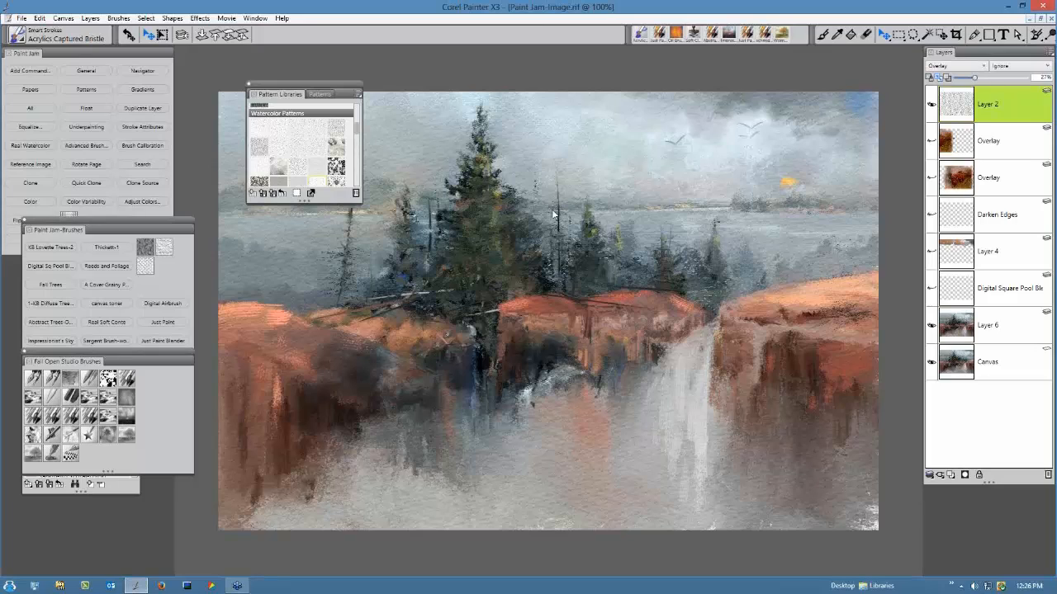
pyautogui.hotkey('ctrl', 'f')
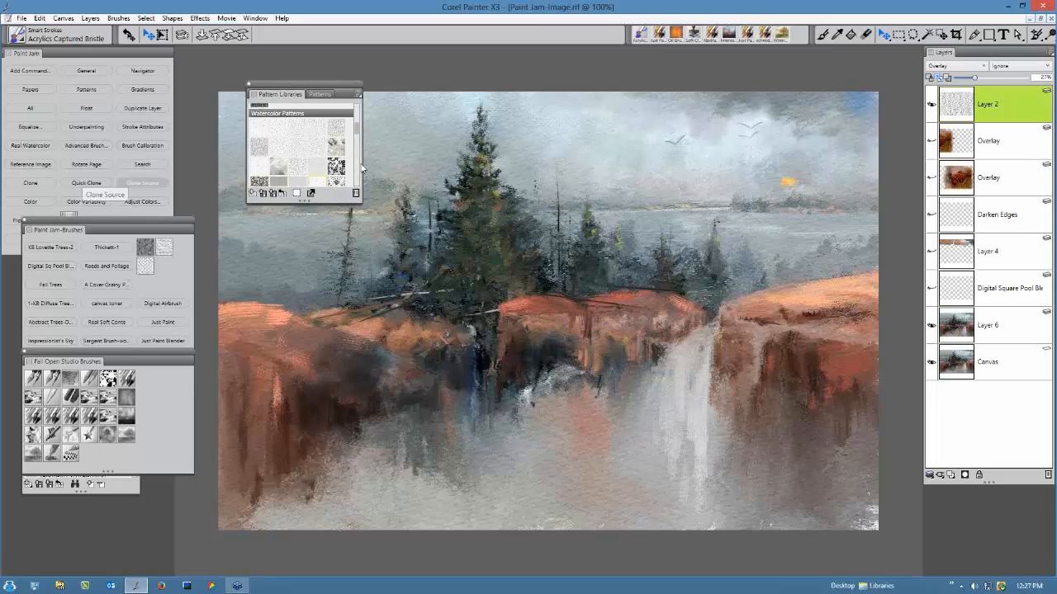
# Display the Clone Source settings and collapse the Pattern Libraries palette, clearing both off the painting.
pyautogui.click(142, 182)
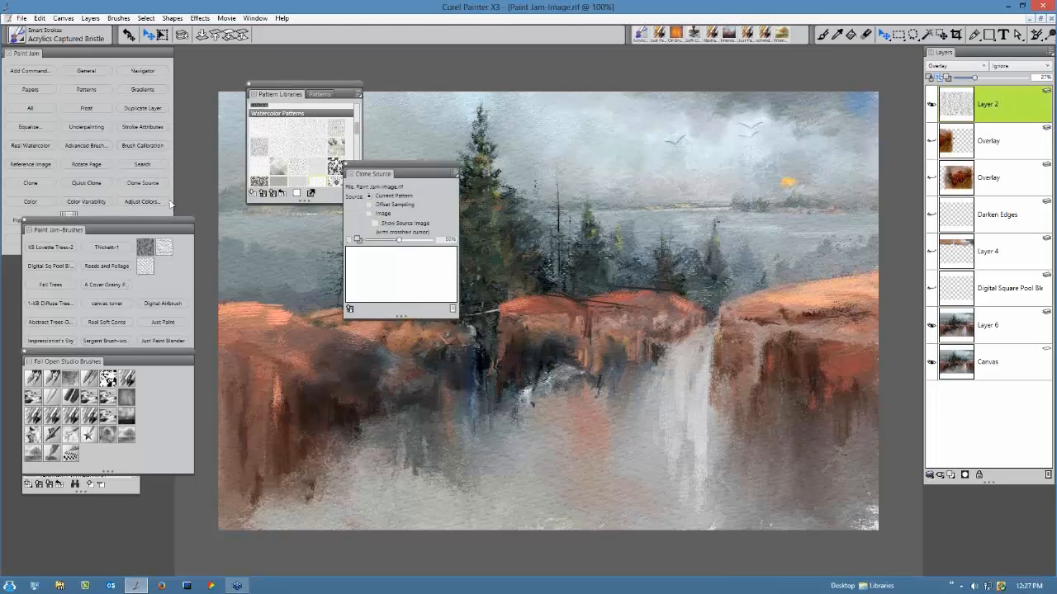
pyautogui.moveTo(371, 173); pyautogui.dragTo(171, 174)
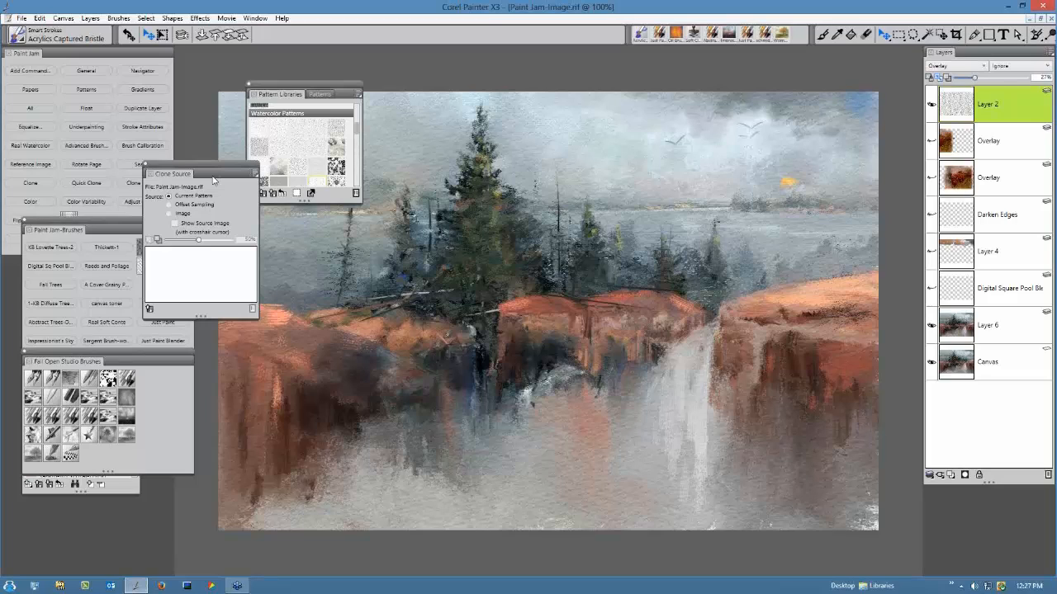
pyautogui.click(338, 84)
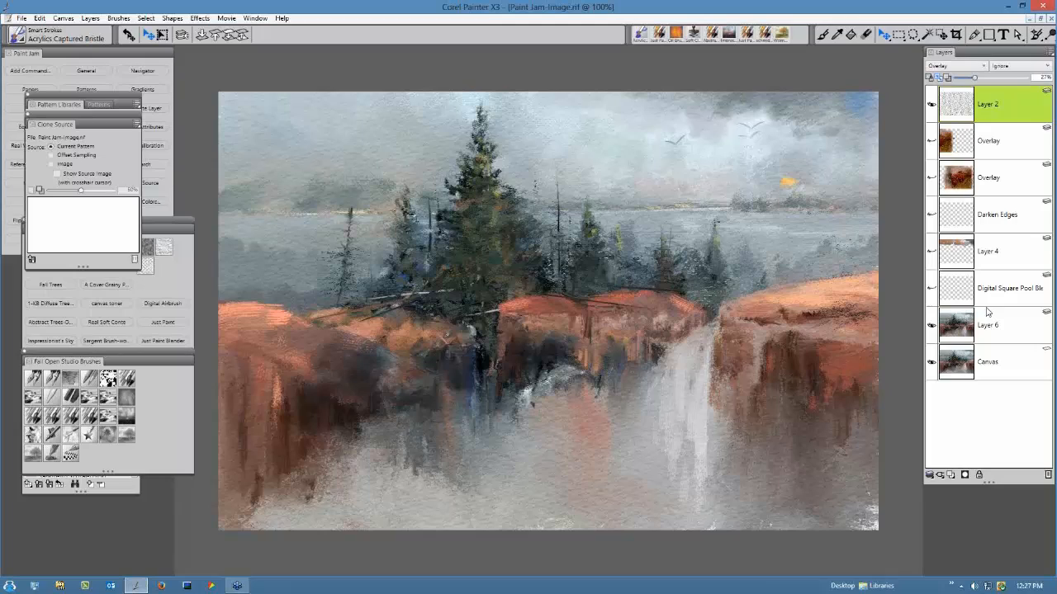
# Darken the central rock shadows around the main pine's base with Digital Sq Pool Blender on the Digital Square Pool Blender layer.
pyautogui.click(986, 303)
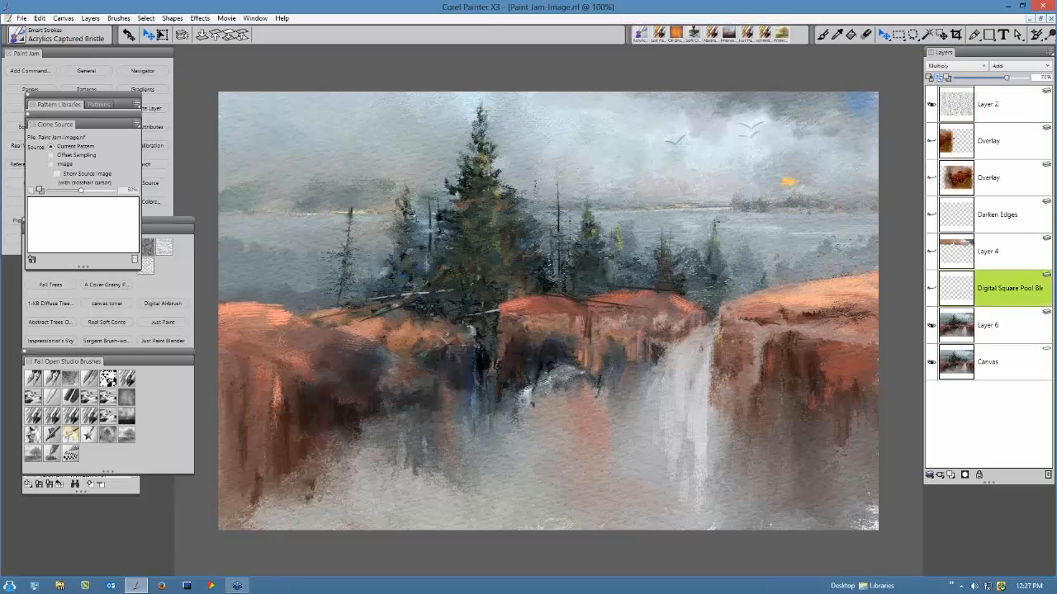
pyautogui.click(70, 435)
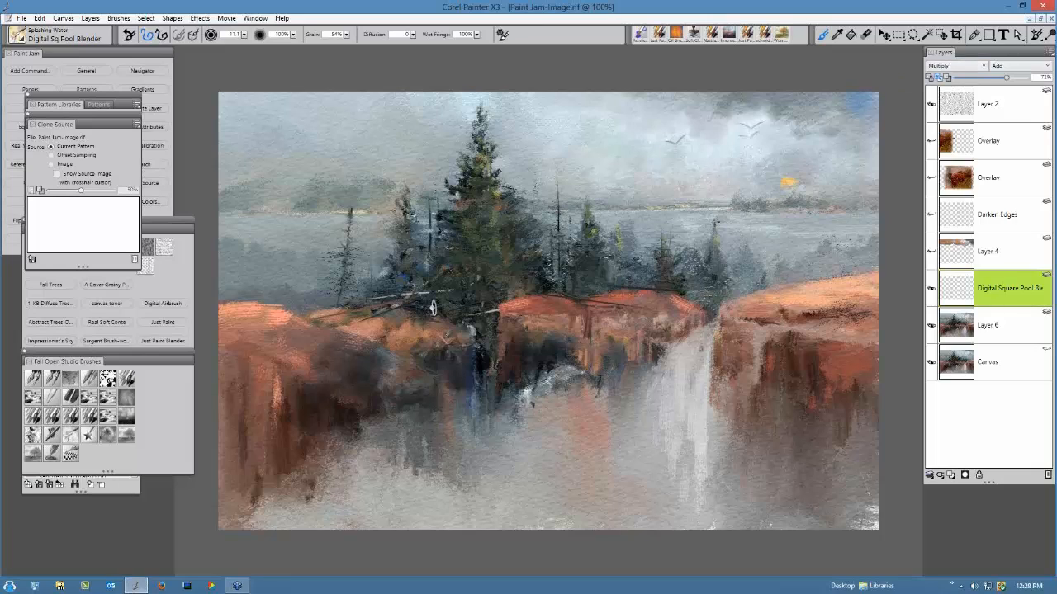
pyautogui.moveTo(447, 394); pyautogui.dragTo(445, 372)
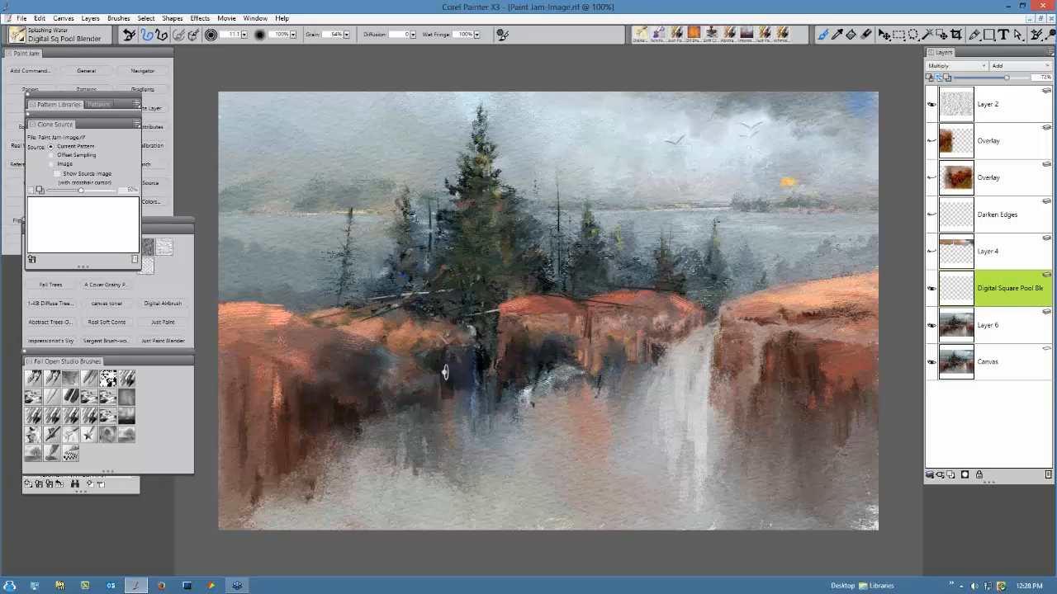
pyautogui.moveTo(444, 373); pyautogui.dragTo(454, 383)
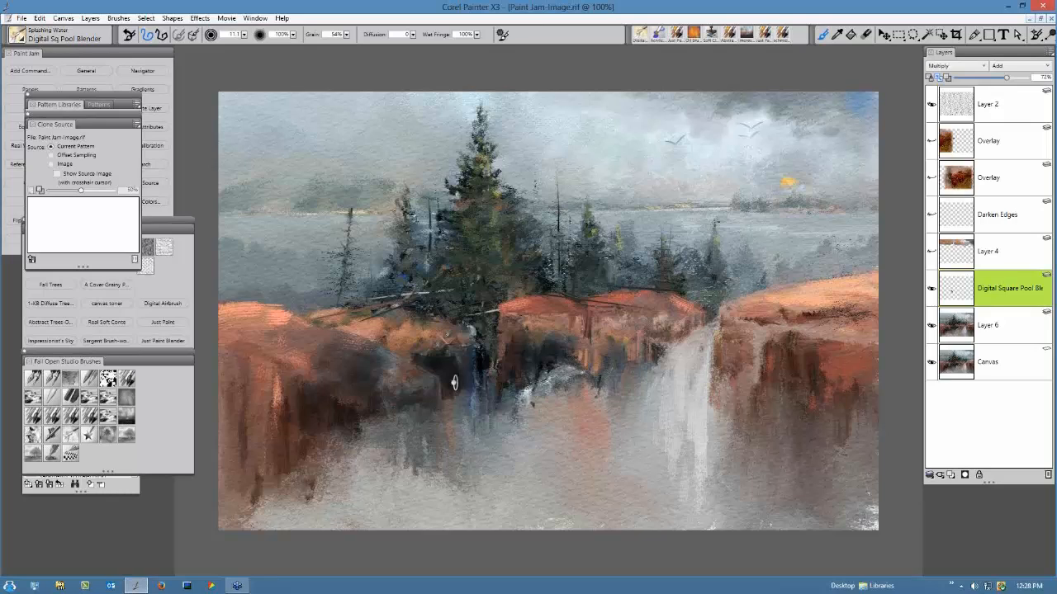
pyautogui.moveTo(453, 383); pyautogui.dragTo(423, 353)
pyautogui.moveTo(423, 353); pyautogui.dragTo(537, 364)
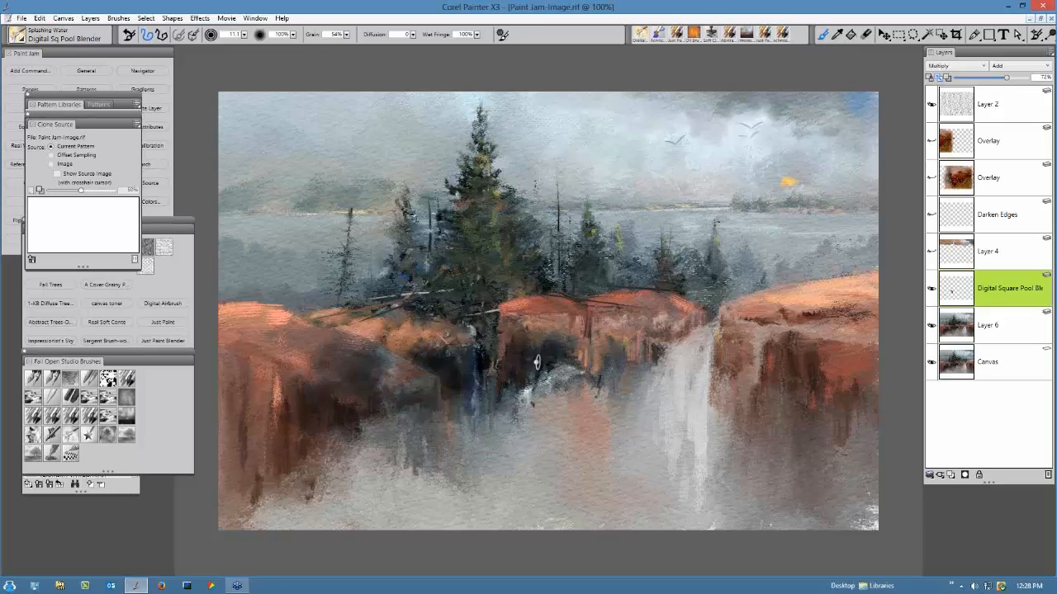
pyautogui.moveTo(536, 363); pyautogui.dragTo(422, 345)
# Deepen the dark vertical streaks on the cliff face right of the waterfall with Digital Sq Pool Blender.
pyautogui.moveTo(799, 403); pyautogui.dragTo(788, 351)
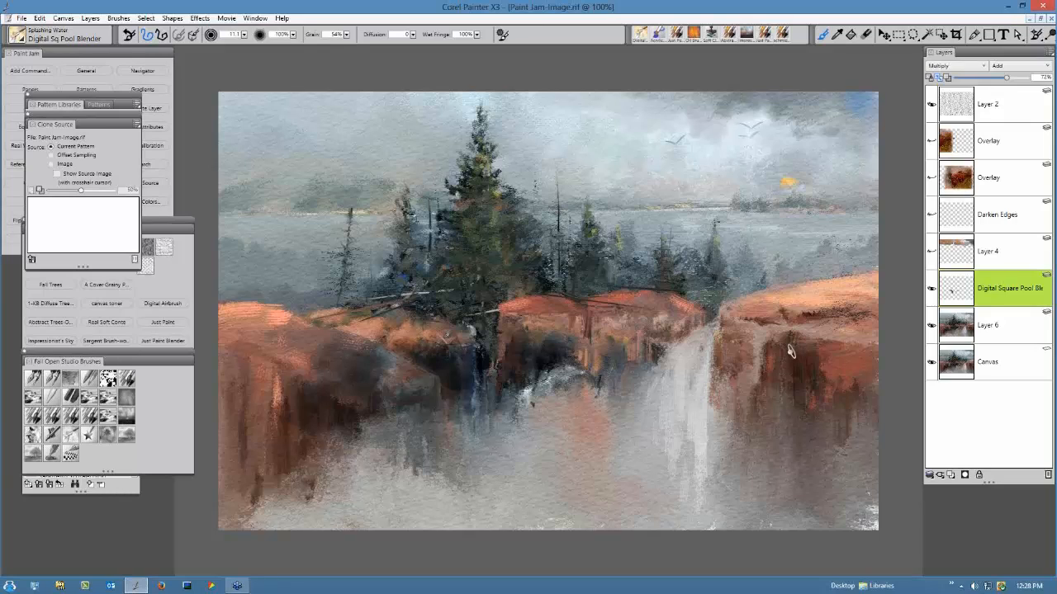
pyautogui.moveTo(788, 351); pyautogui.dragTo(845, 415)
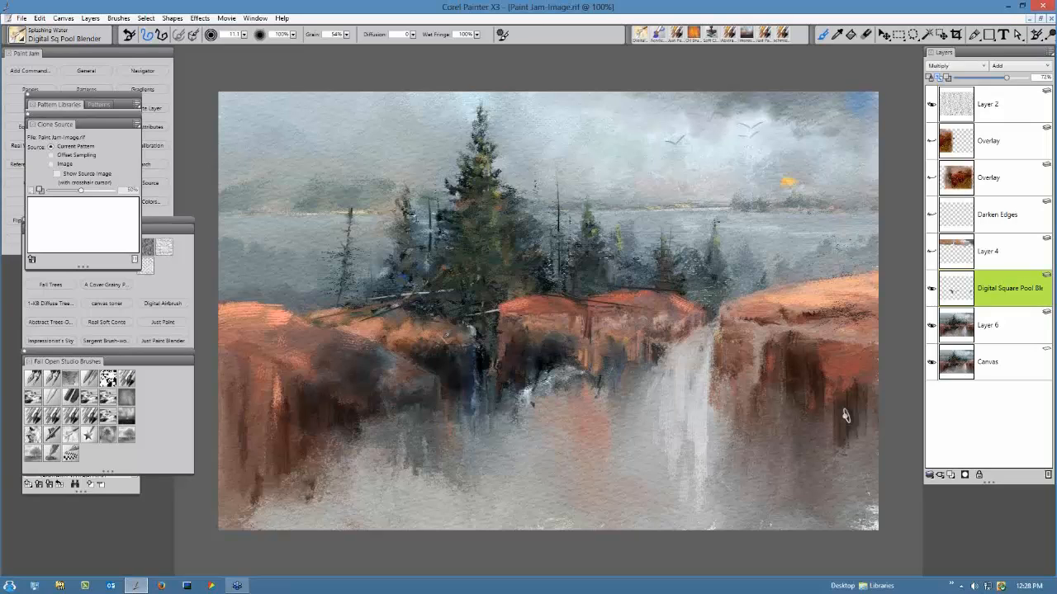
pyautogui.moveTo(845, 416); pyautogui.dragTo(757, 322)
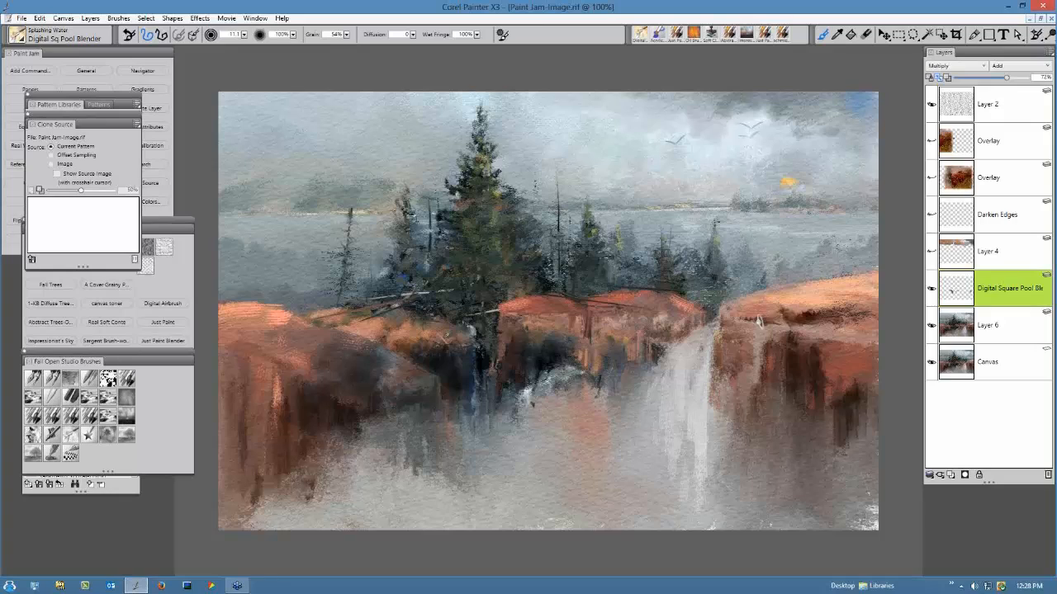
# Darken the left cliff's vertical streaks and drop the Digital Square Pool Blender layer onto the Canvas.
pyautogui.moveTo(282, 400); pyautogui.dragTo(281, 469)
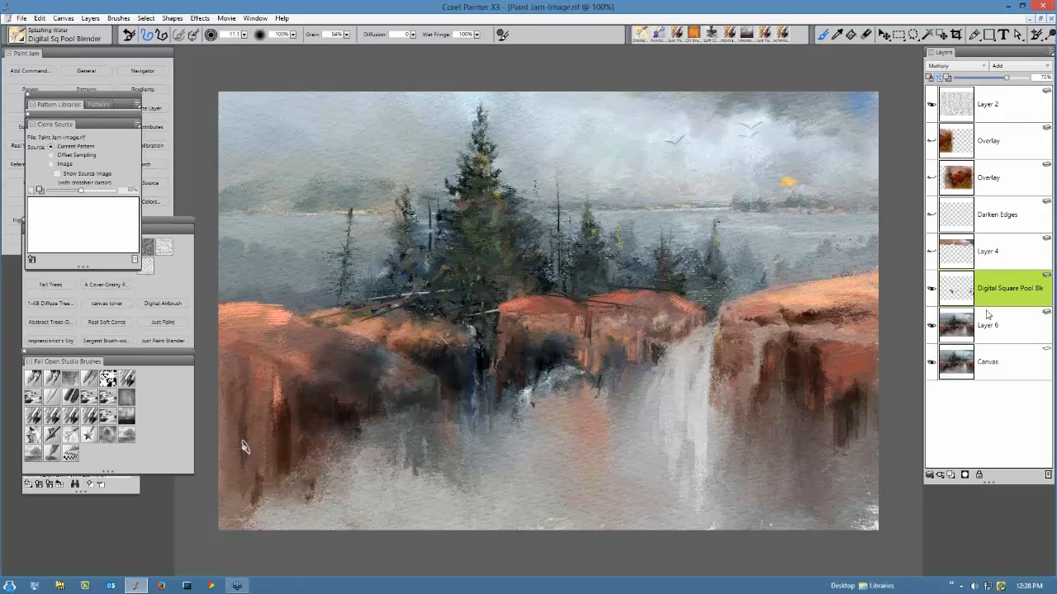
pyautogui.moveTo(243, 447); pyautogui.dragTo(248, 504)
pyautogui.click(930, 474)
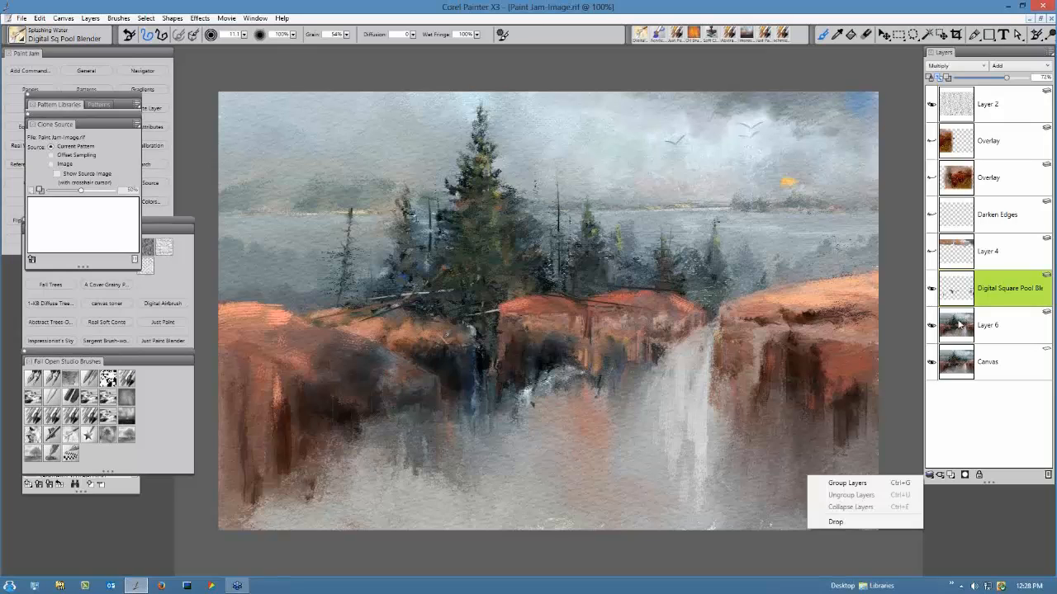
pyautogui.click(835, 522)
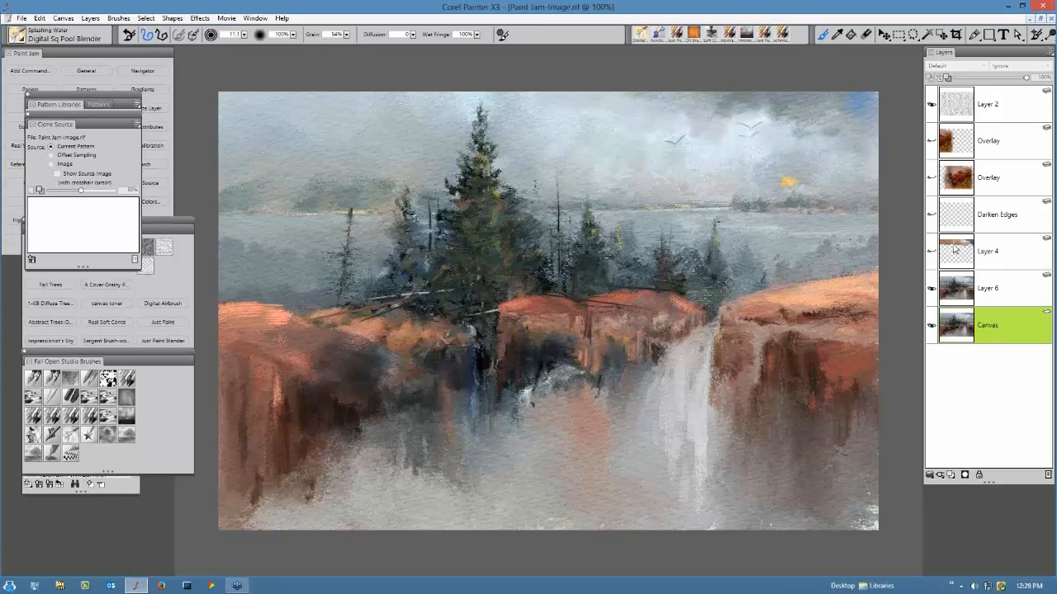
# Show Layer 4 and add Just Paint strokes to its sunset sky, including a yellow-orange streak above the sun.
pyautogui.click(1003, 255)
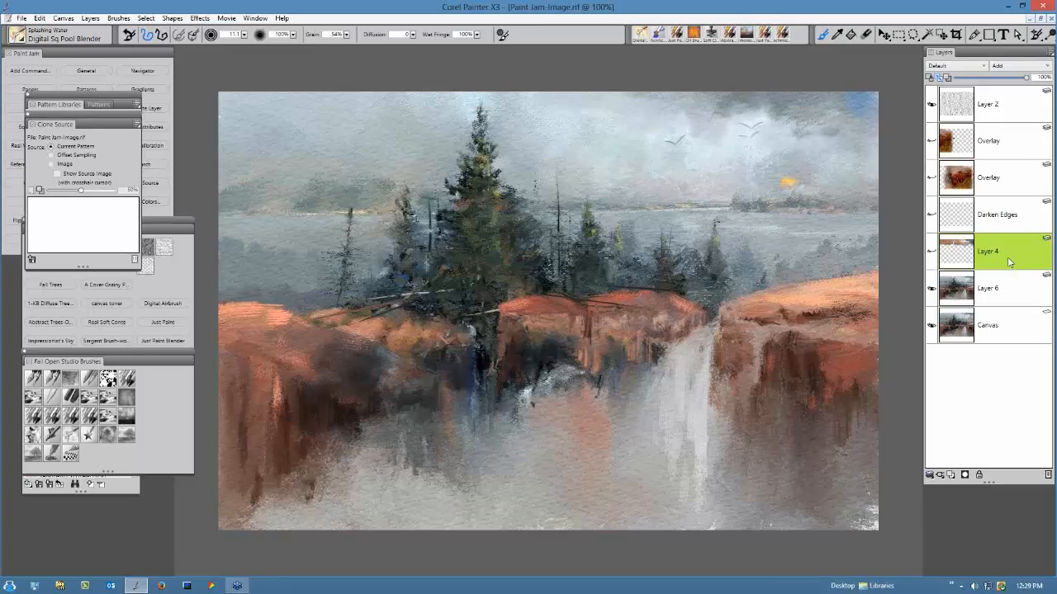
pyautogui.click(931, 251)
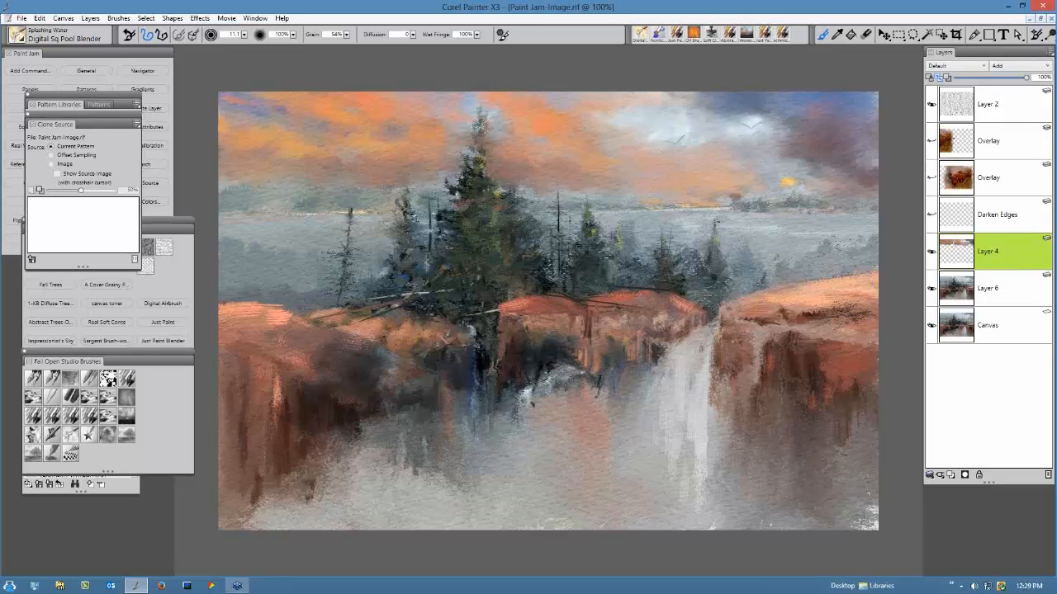
pyautogui.click(658, 34)
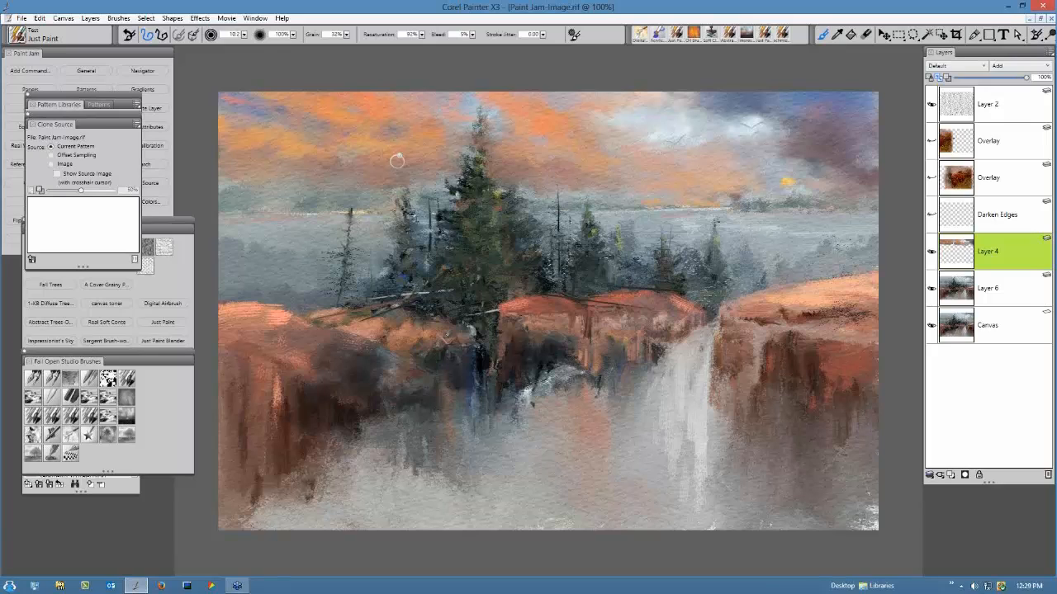
pyautogui.moveTo(331, 152); pyautogui.dragTo(328, 153)
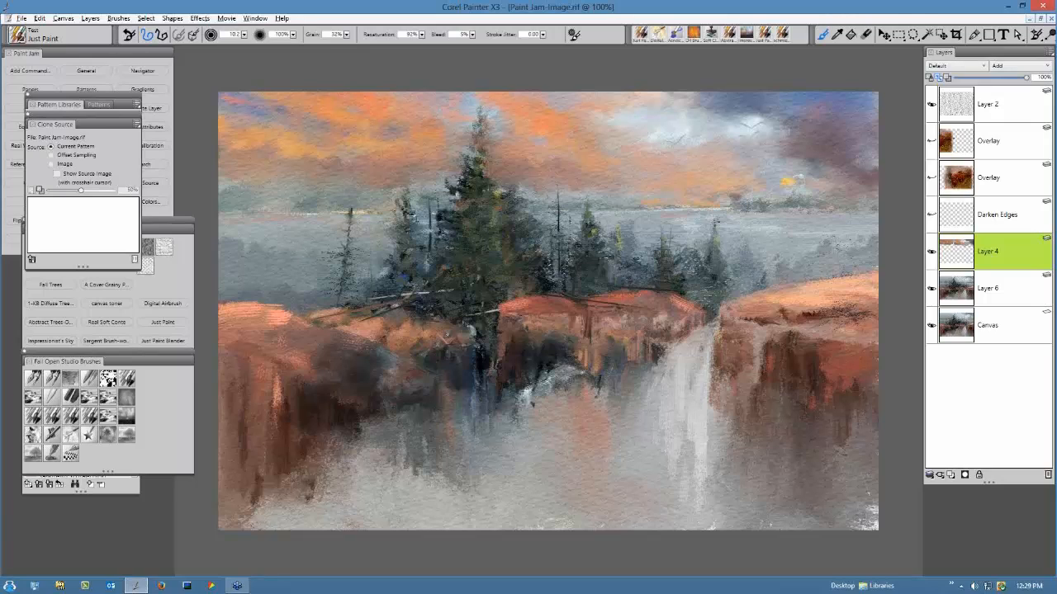
pyautogui.moveTo(797, 168); pyautogui.dragTo(835, 167)
# Show the Darken Edges layer and shade along the painting's upper edge with the Digital Airbrush.
pyautogui.click(933, 217)
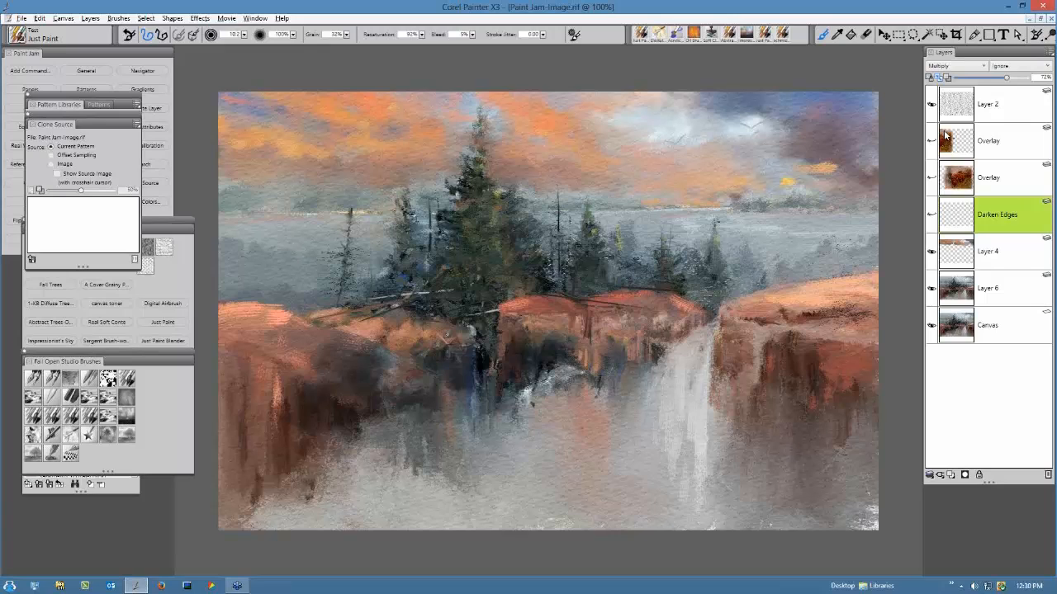
pyautogui.click(931, 215)
pyautogui.click(163, 304)
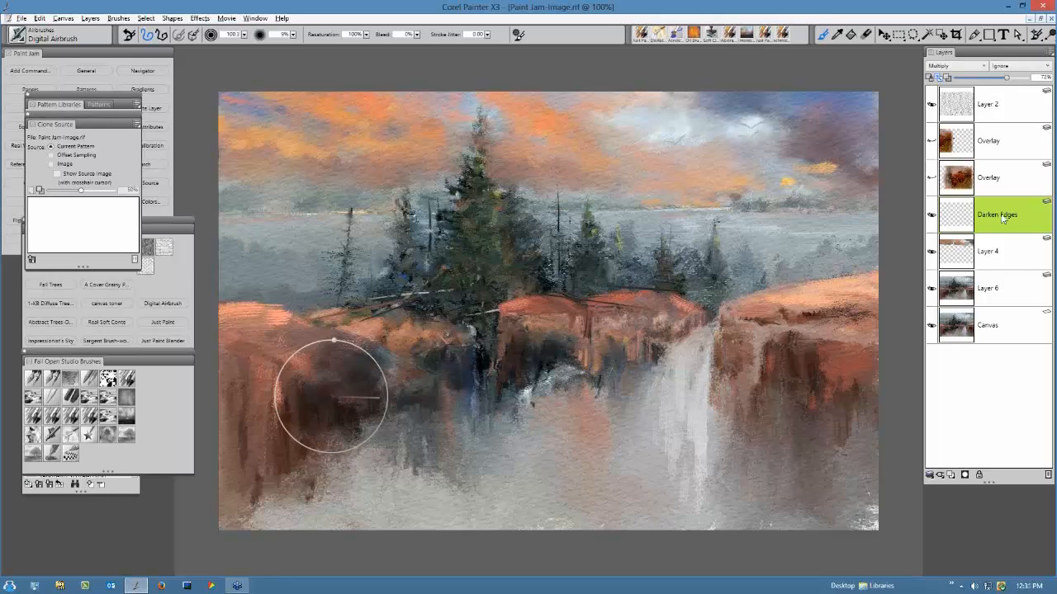
pyautogui.moveTo(331, 396); pyautogui.dragTo(340, 390)
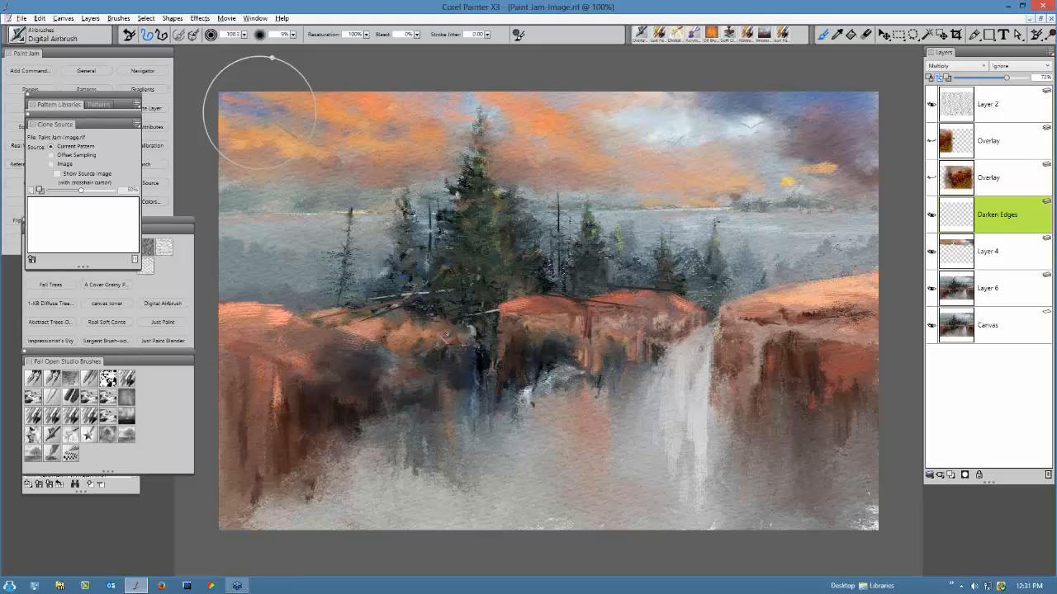
pyautogui.moveTo(259, 113); pyautogui.dragTo(867, 109)
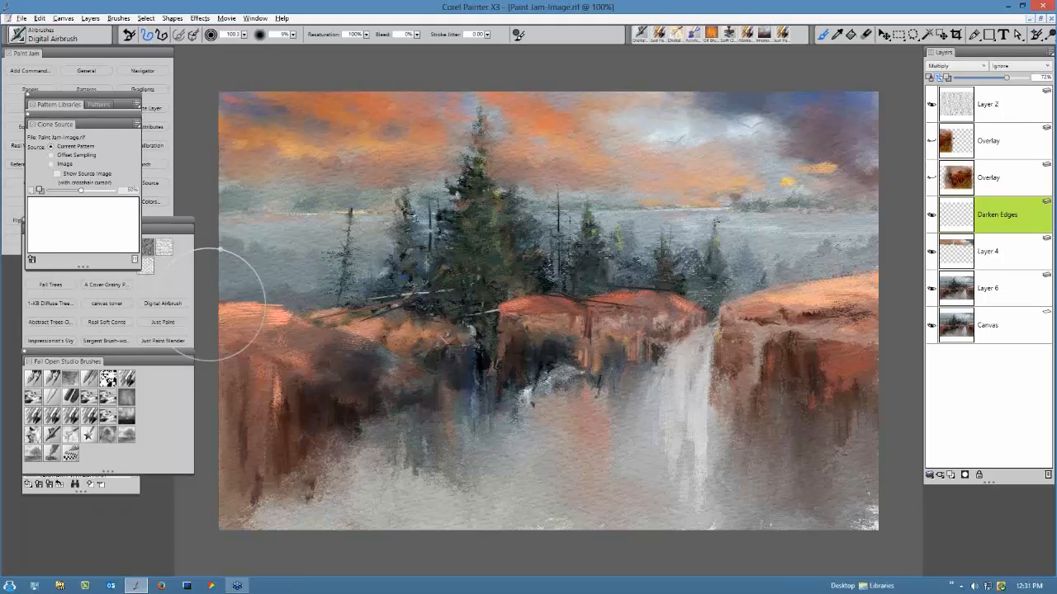
# Airbrush the painting's bottom edge and corners darker, then lock the Darken Edges layer.
pyautogui.moveTo(223, 487); pyautogui.dragTo(762, 535)
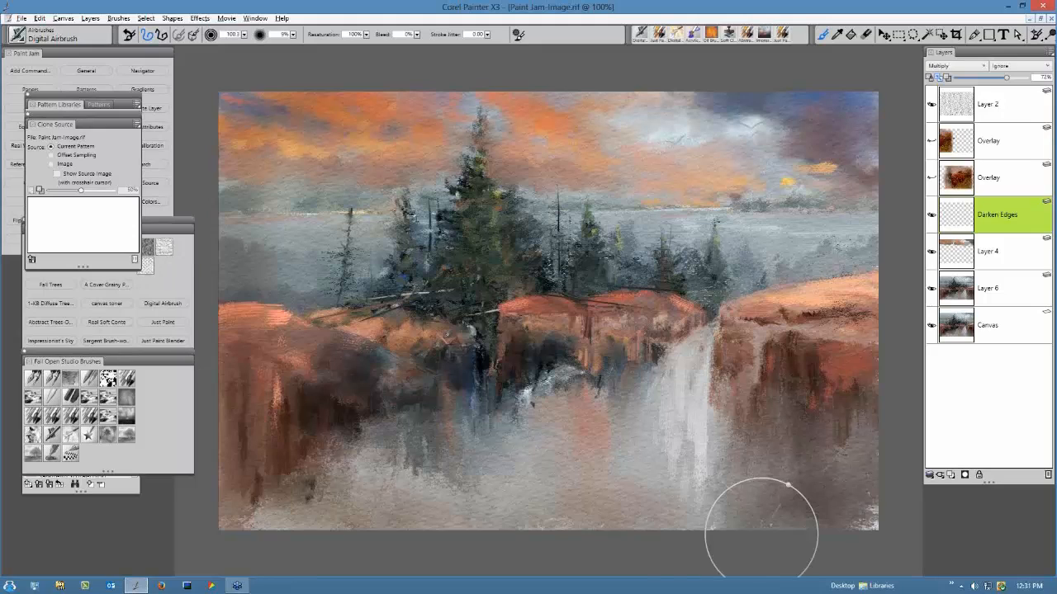
pyautogui.moveTo(761, 535); pyautogui.dragTo(281, 529)
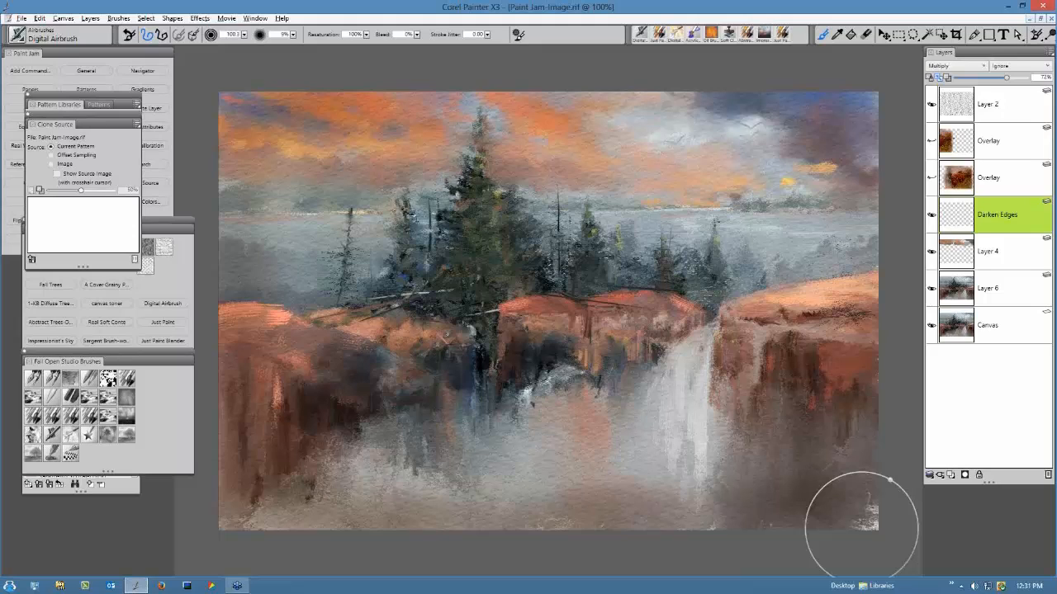
pyautogui.moveTo(861, 529); pyautogui.dragTo(479, 526)
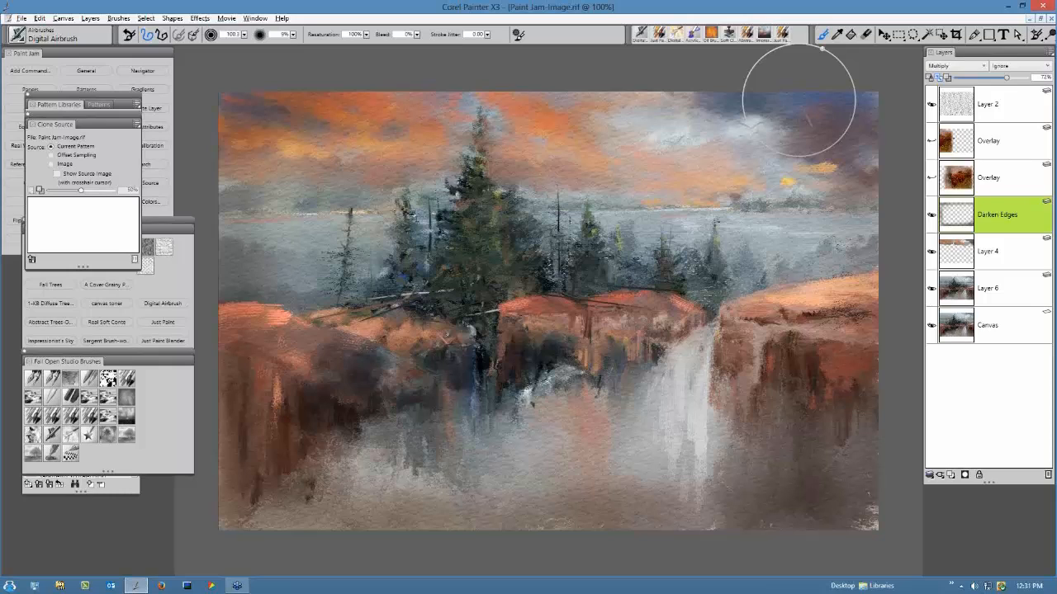
pyautogui.moveTo(798, 100); pyautogui.dragTo(715, 97)
pyautogui.moveTo(877, 505); pyautogui.dragTo(879, 529)
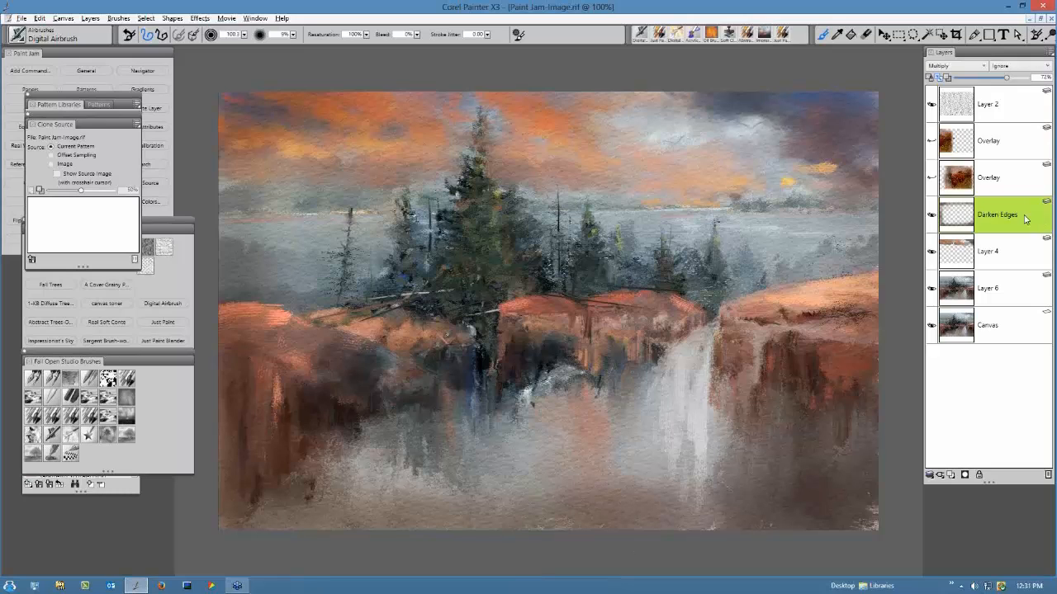
pyautogui.click(979, 475)
# Drop Layer 6 onto the Canvas.
pyautogui.click(972, 188)
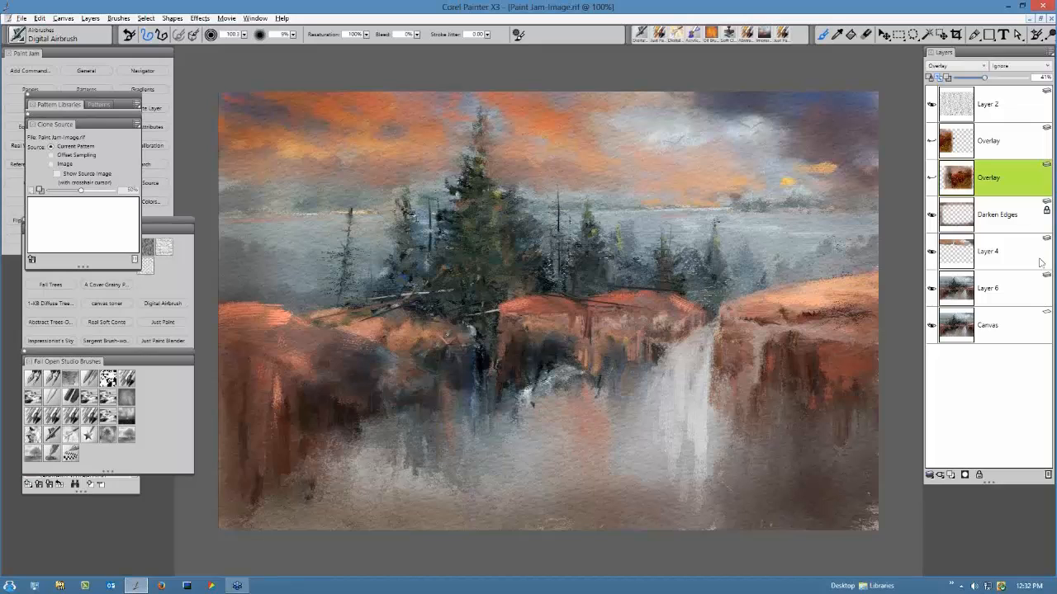
pyautogui.click(1005, 300)
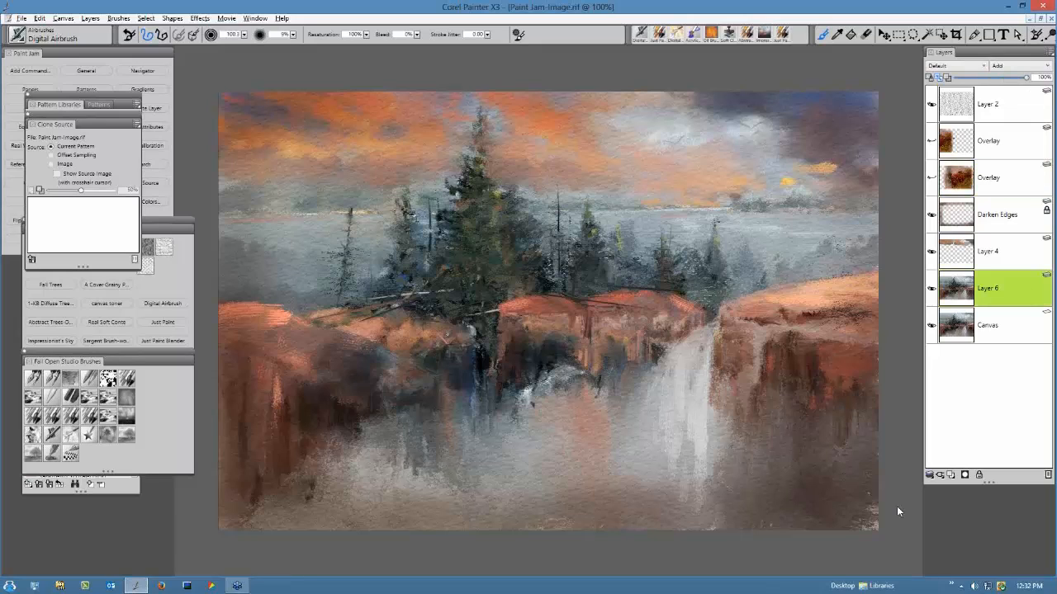
pyautogui.rightClick(899, 511)
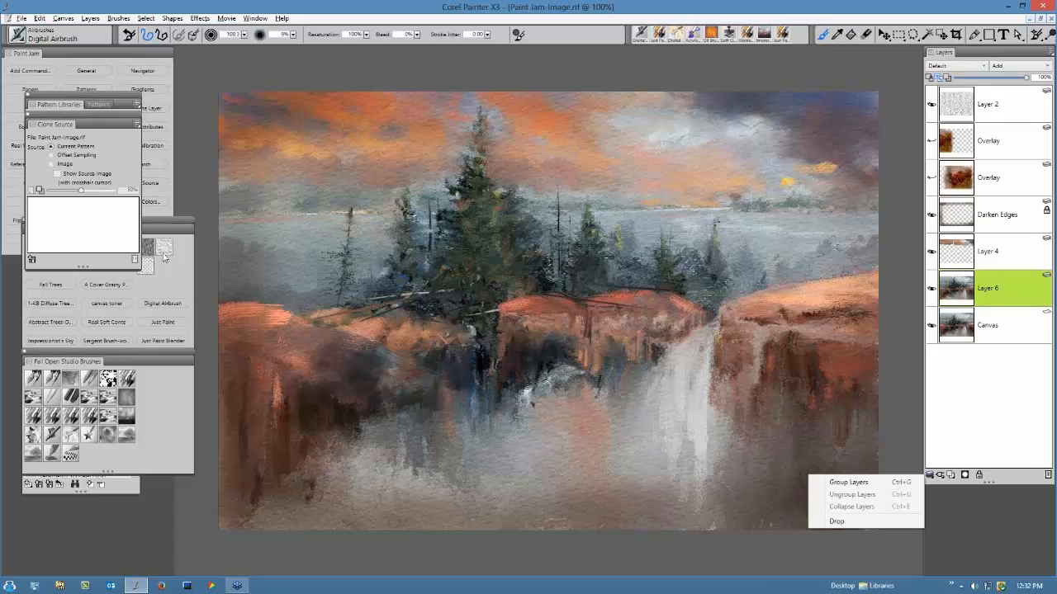
pyautogui.click(836, 521)
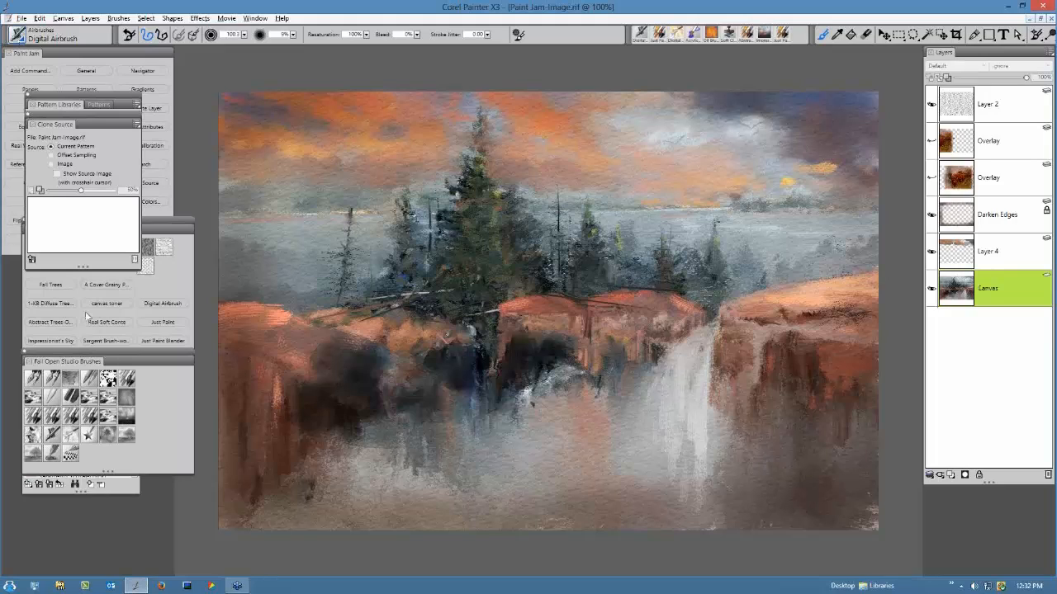
# Paint dark branches over the large central pine with the Abstract Trees-DWC brush at a radius of about 57.
pyautogui.click(91, 304)
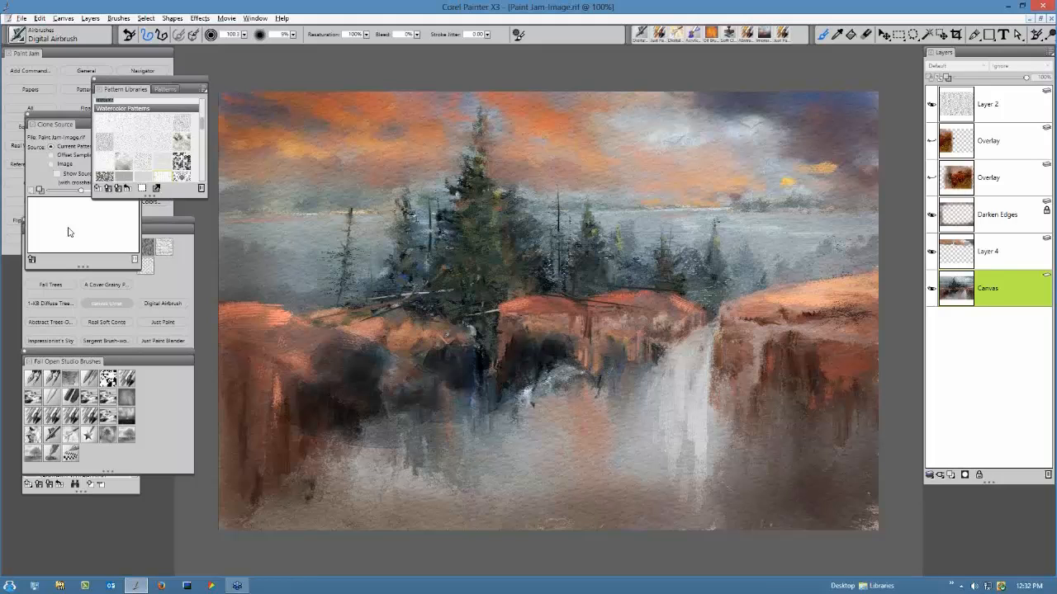
pyautogui.click(51, 323)
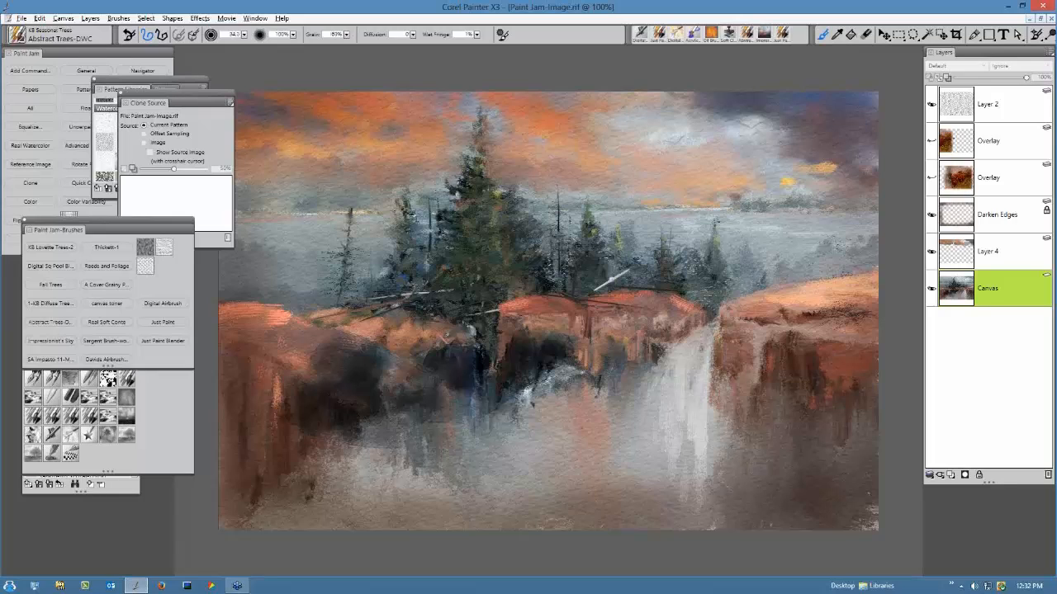
pyautogui.moveTo(612, 280); pyautogui.dragTo(593, 273)
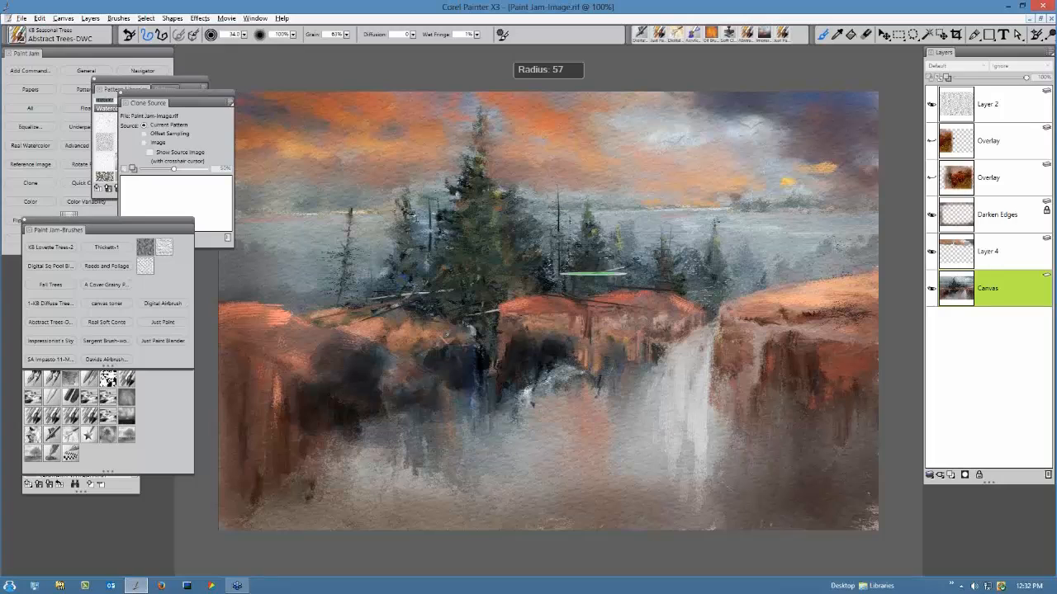
pyautogui.moveTo(593, 272); pyautogui.dragTo(592, 272)
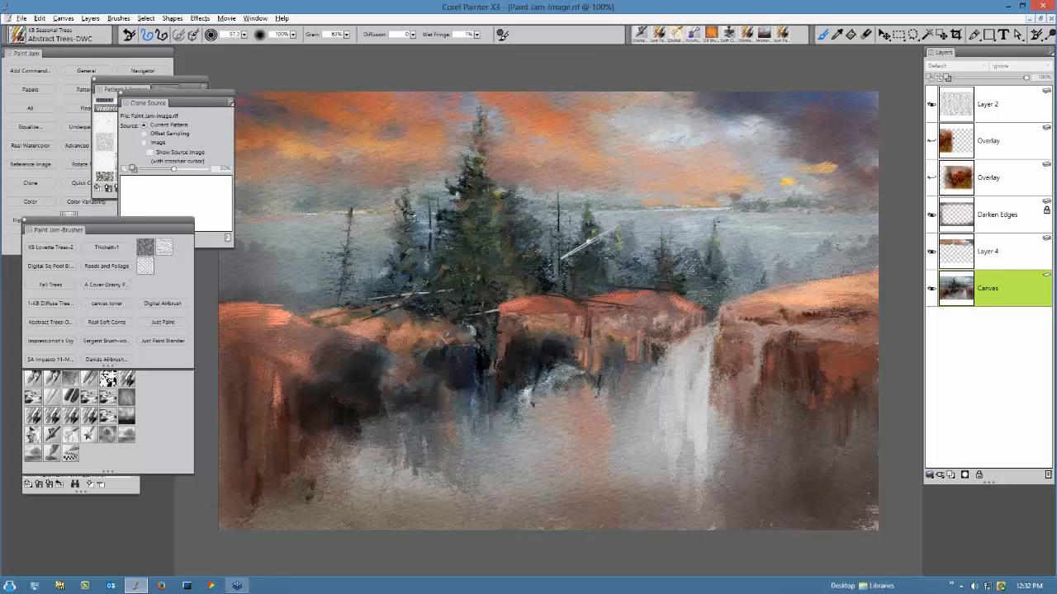
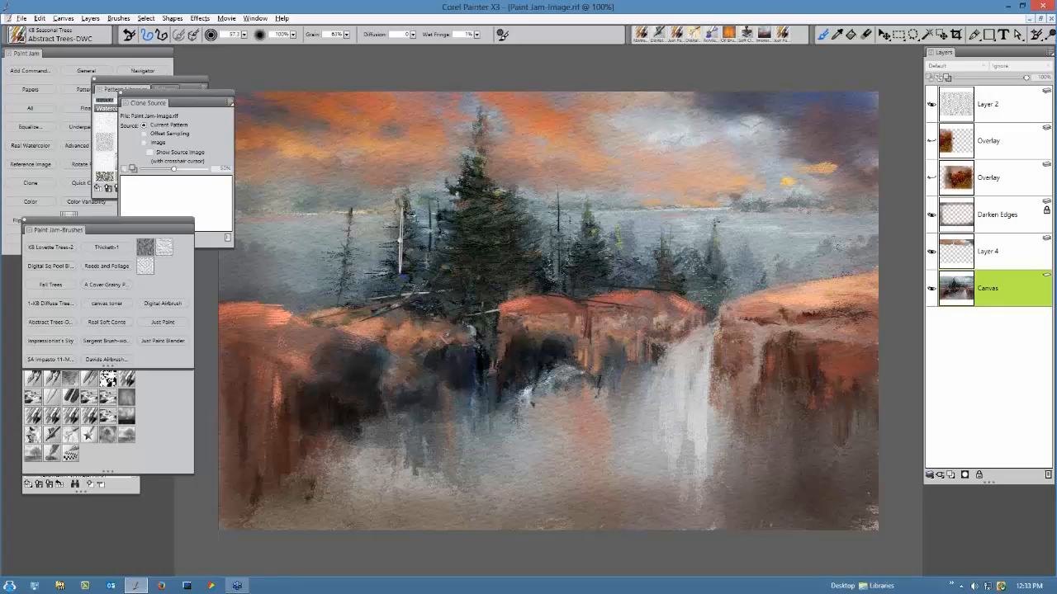
# Add dark branches to the smaller pines on both sides of the large pine.
pyautogui.moveTo(399, 239); pyautogui.dragTo(409, 282)
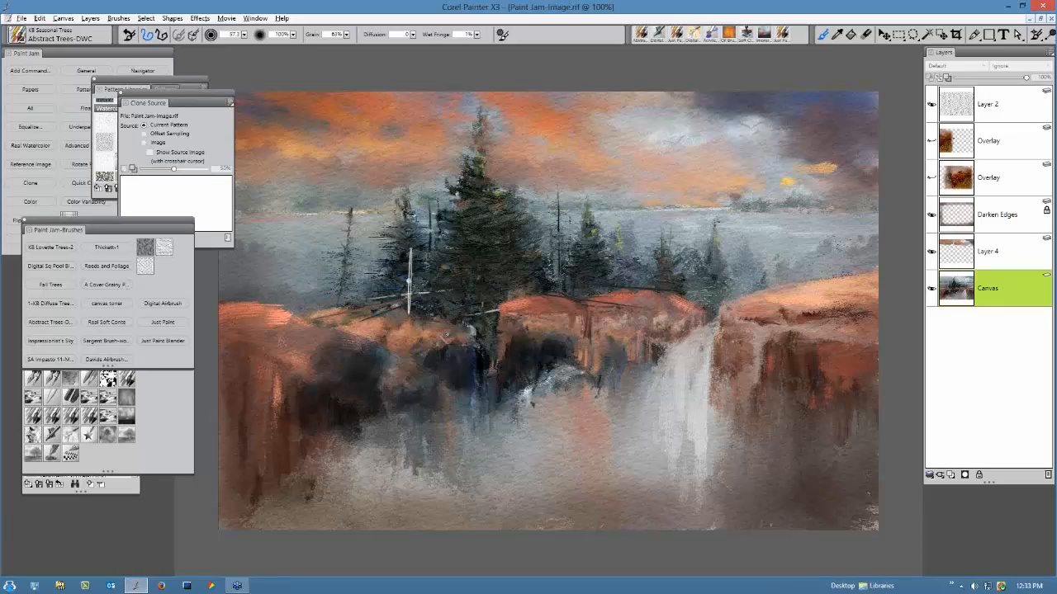
pyautogui.moveTo(354, 265); pyautogui.dragTo(346, 293)
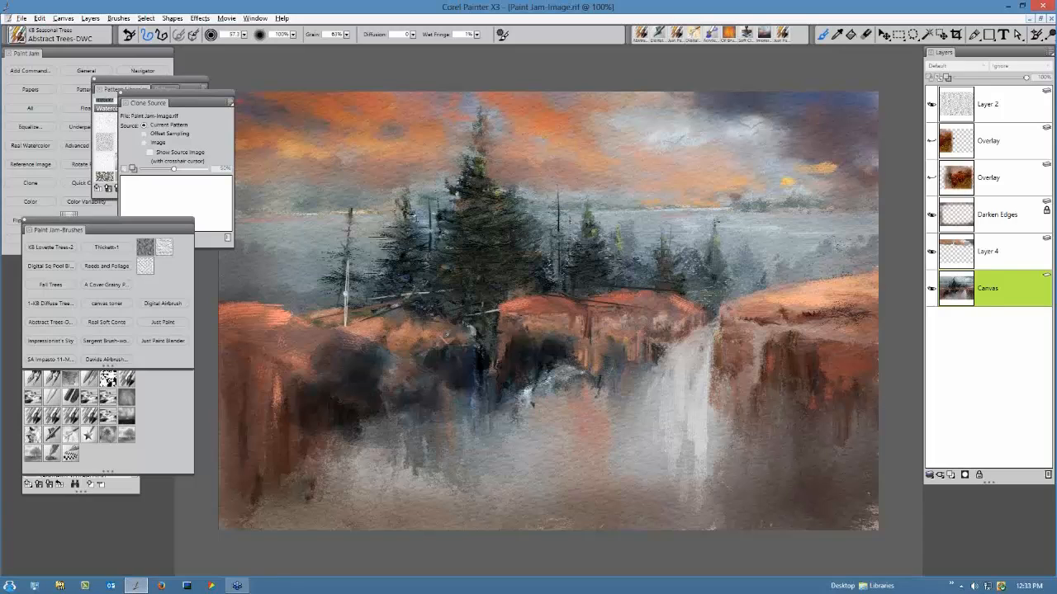
pyautogui.moveTo(346, 264); pyautogui.dragTo(353, 289)
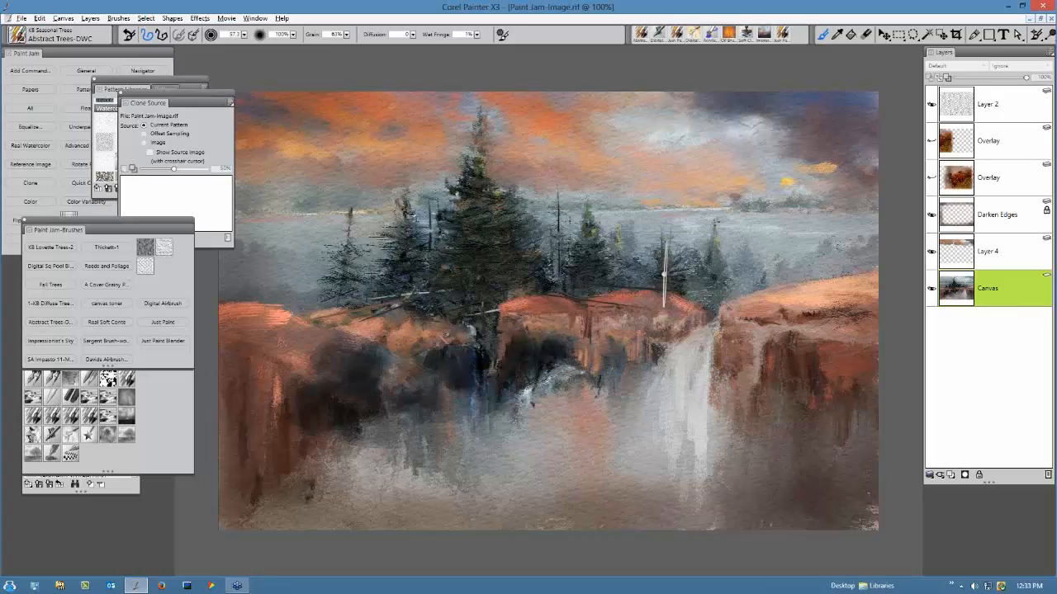
pyautogui.moveTo(588, 246); pyautogui.dragTo(544, 254)
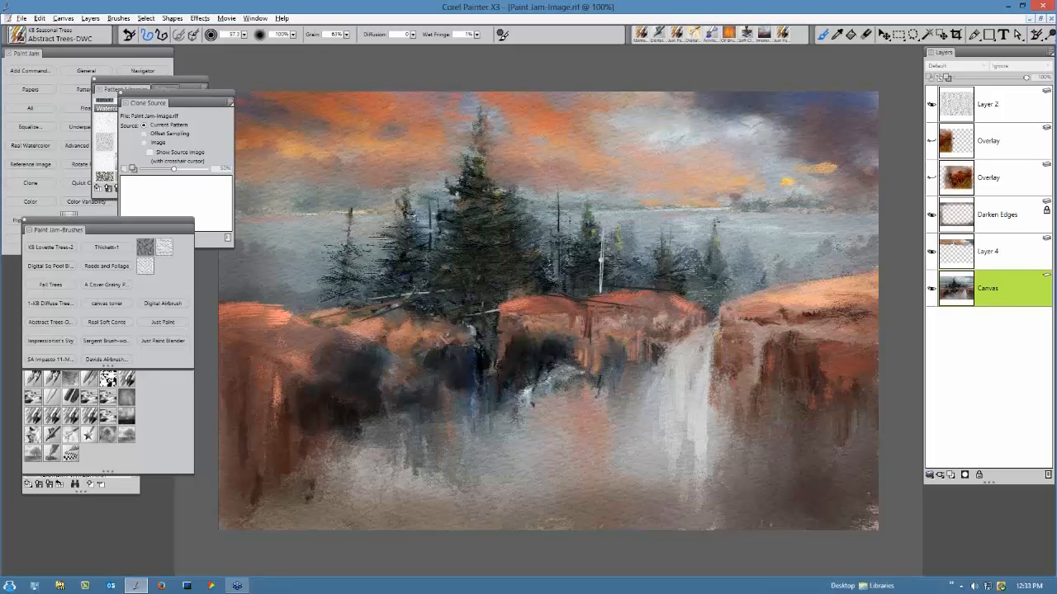
pyautogui.moveTo(670, 250); pyautogui.dragTo(670, 263)
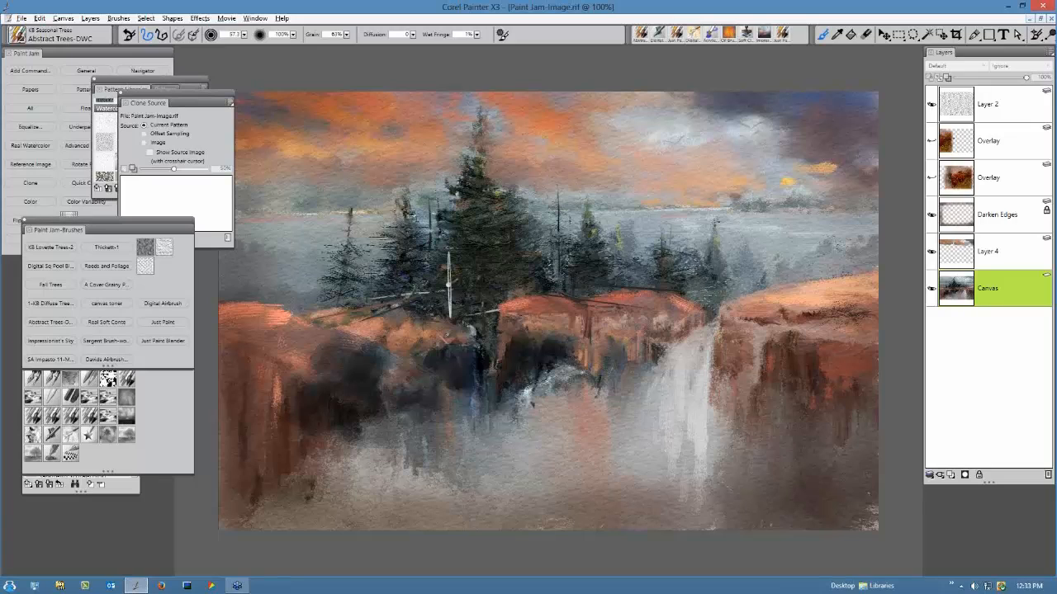
# Drop Layer 4 onto the Canvas and add finer branches to the large pine's upper part at a brush radius of about 33.
pyautogui.press('[')
pyautogui.rightClick(885, 526)
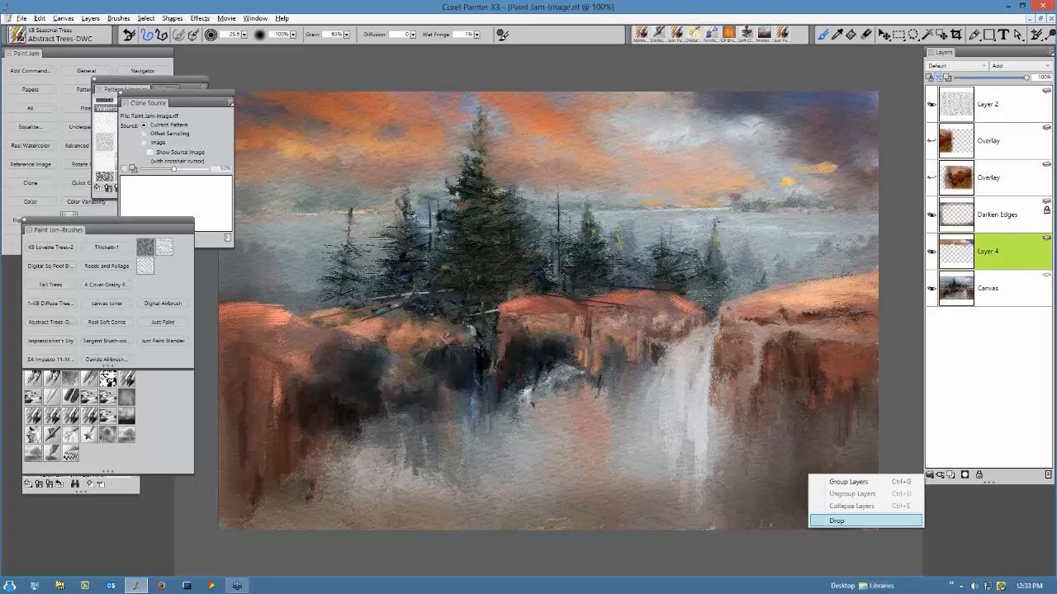
pyautogui.click(836, 521)
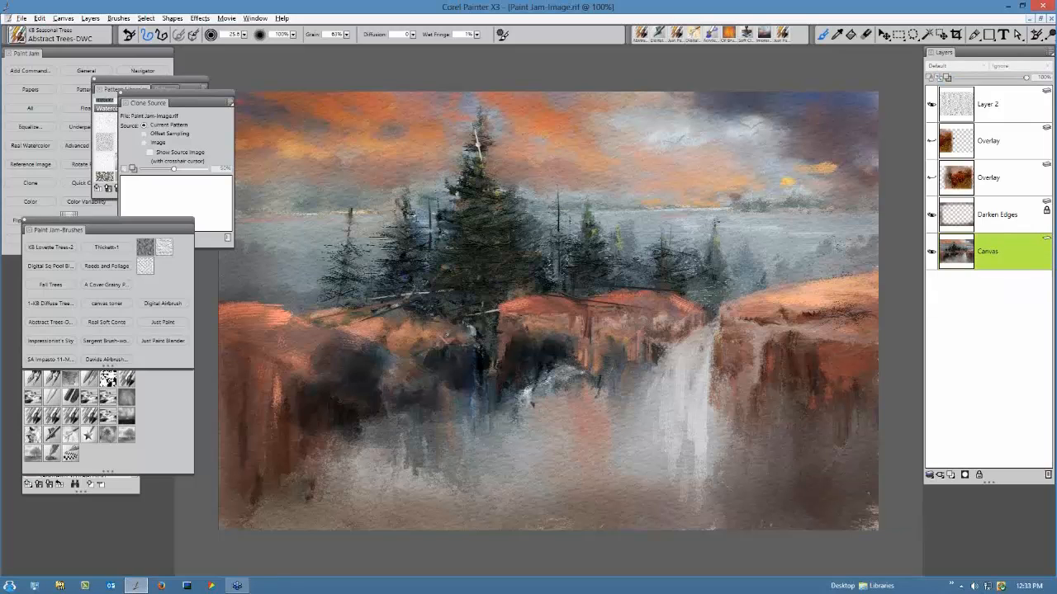
pyautogui.moveTo(492, 171); pyautogui.dragTo(508, 163)
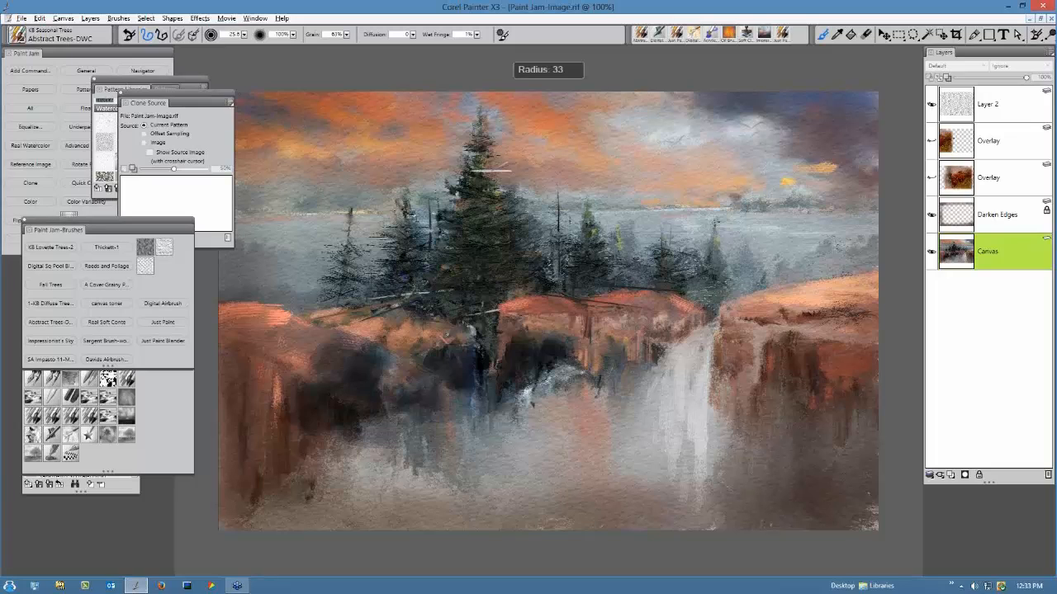
pyautogui.click(449, 202)
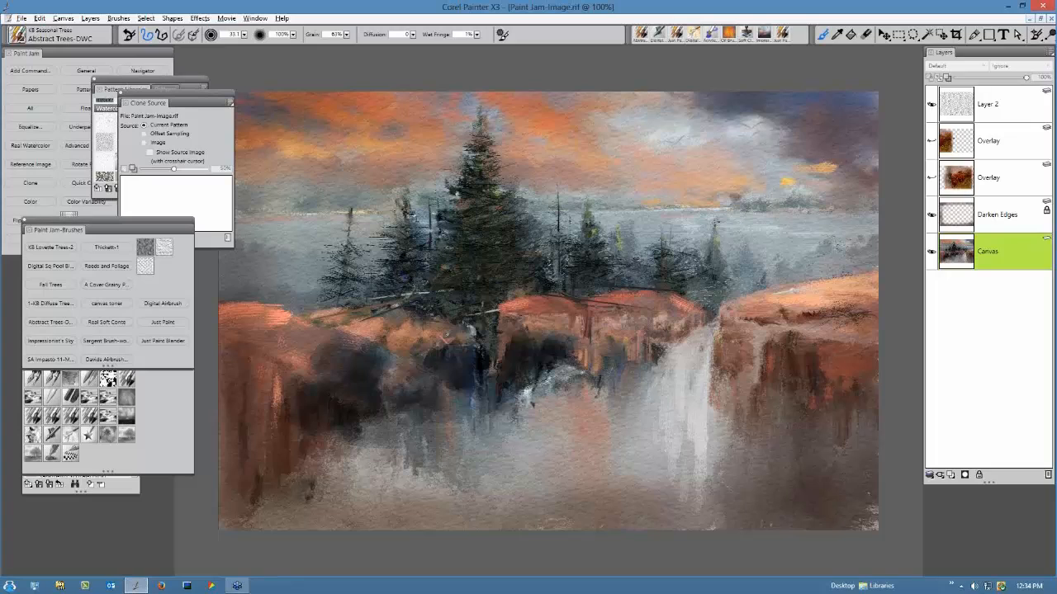
# Enlarge the brush to about 67 and add branches to the large pine's lower part and the thin tree beside it.
pyautogui.moveTo(531, 228); pyautogui.dragTo(619, 229)
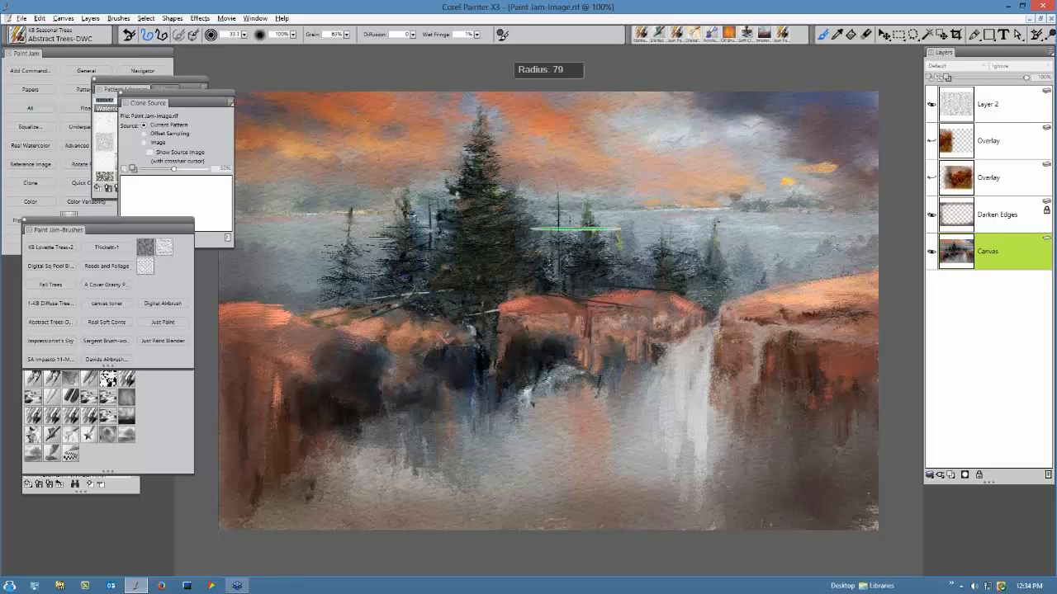
pyautogui.moveTo(619, 229); pyautogui.dragTo(613, 229)
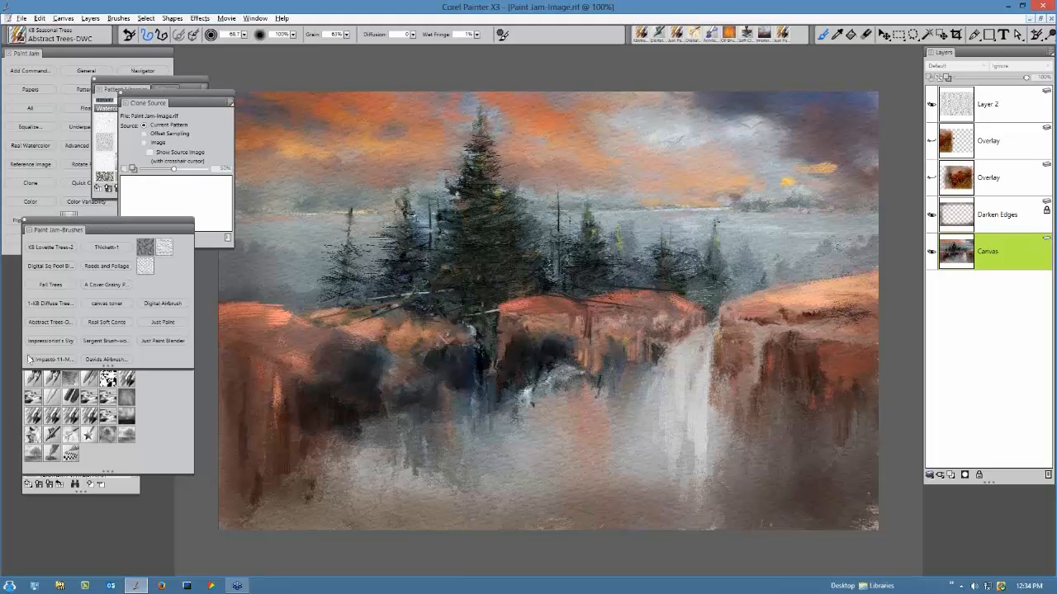
pyautogui.doubleClick(58, 231)
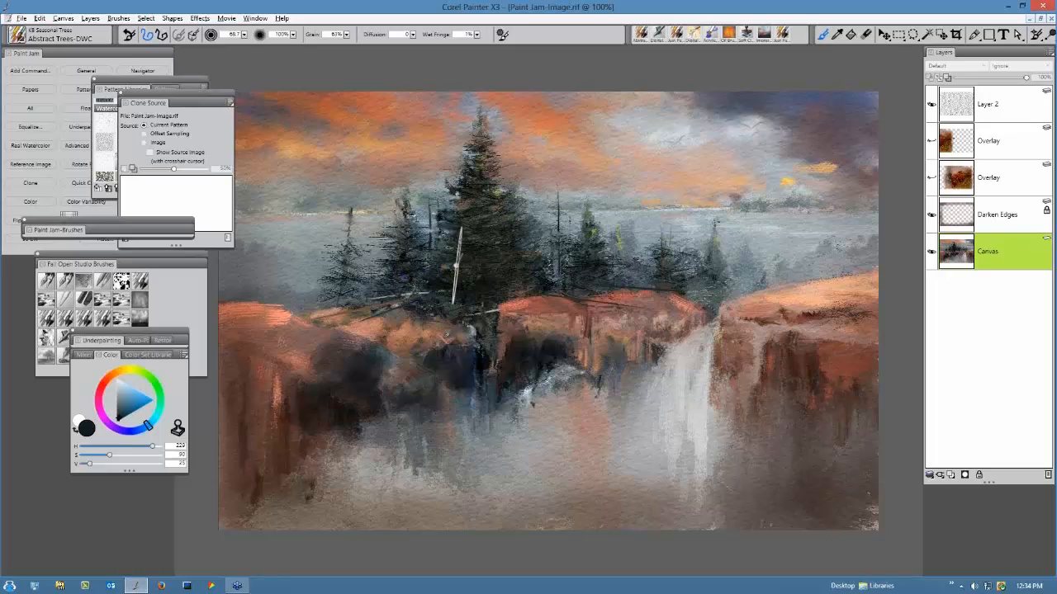
pyautogui.moveTo(557, 222); pyautogui.dragTo(565, 233)
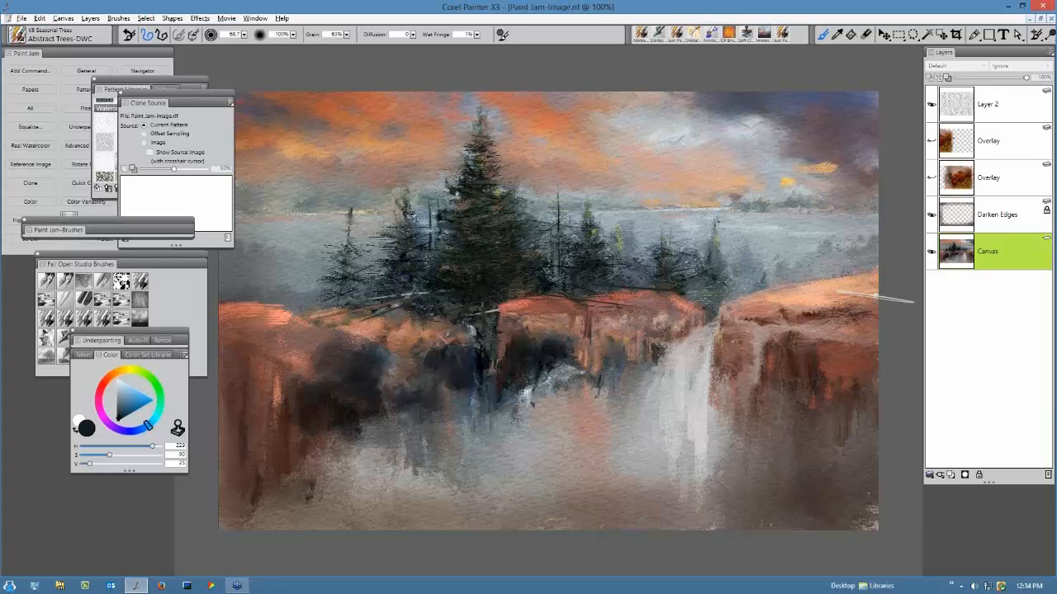
# Show both Overlay layers in the waterfall painting.
pyautogui.click(972, 154)
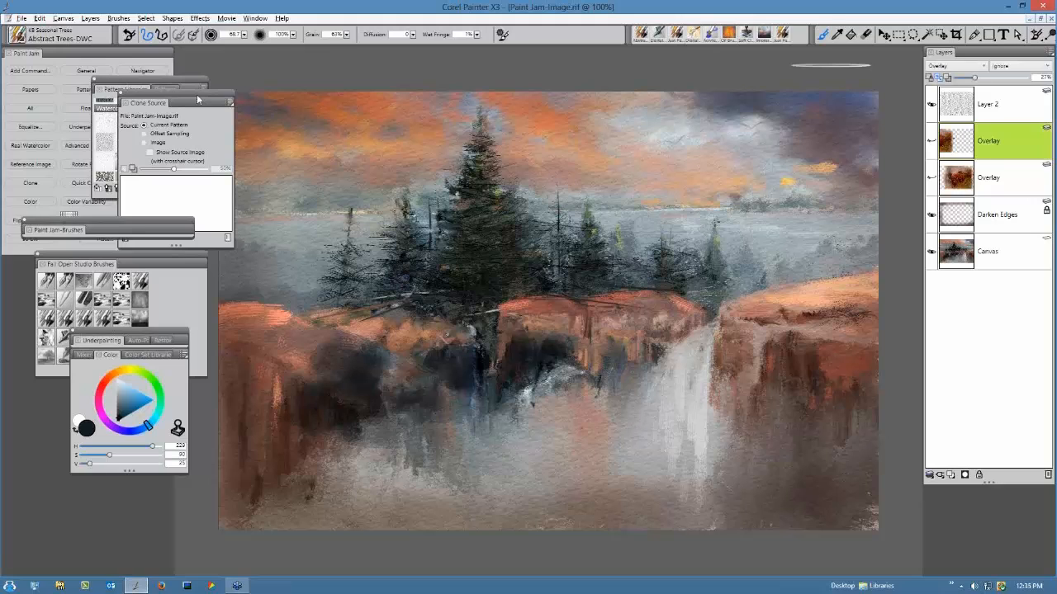
pyautogui.click(931, 141)
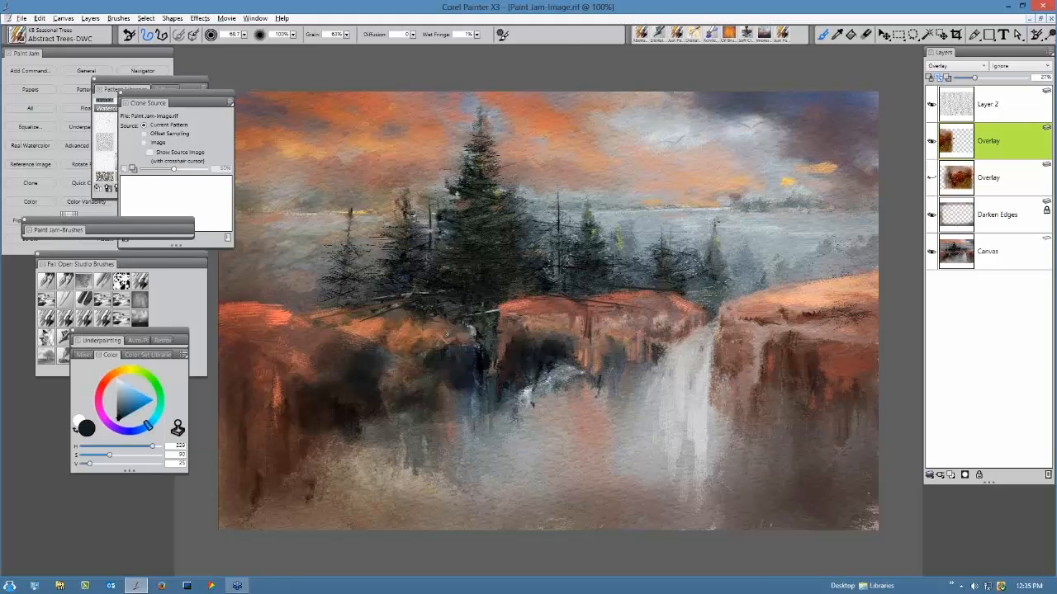
pyautogui.click(931, 178)
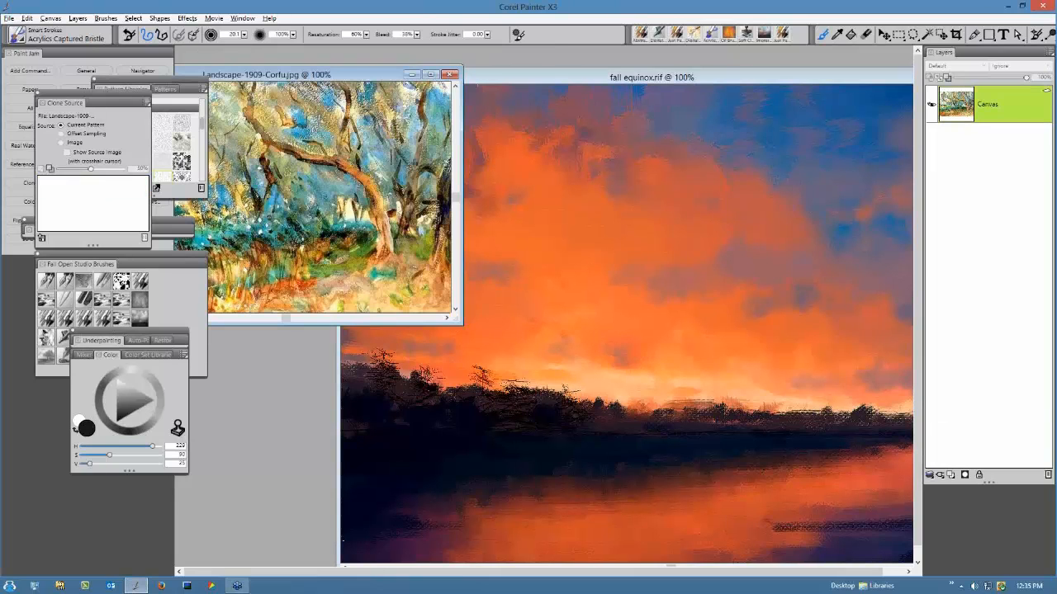
# Bring fall equinox.rif to the front and close the Clone Source, Pattern Libraries and Paint Jam-Brushes palettes.
pyautogui.click(547, 308)
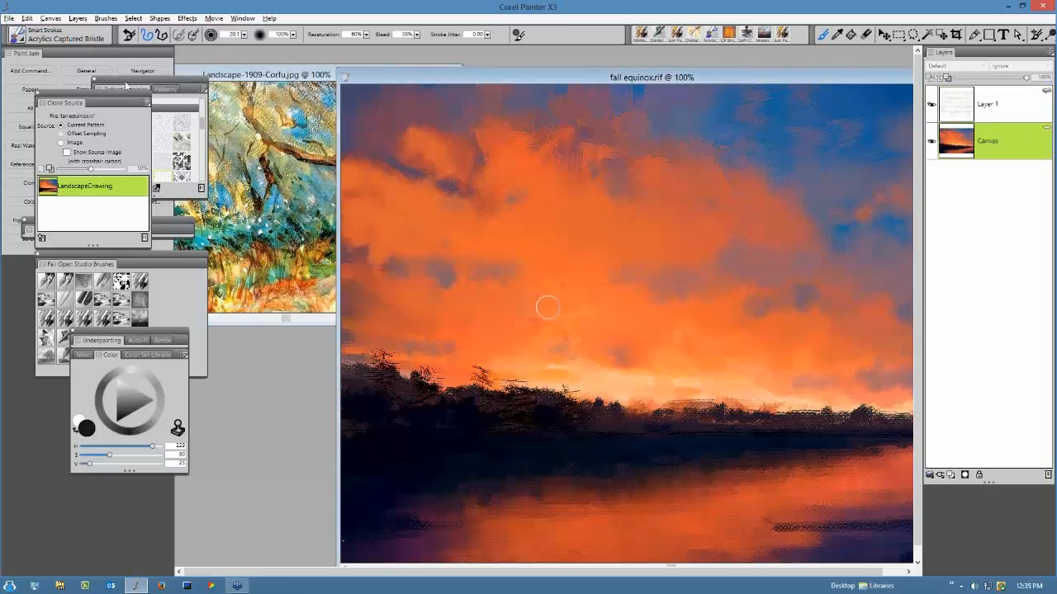
pyautogui.click(38, 93)
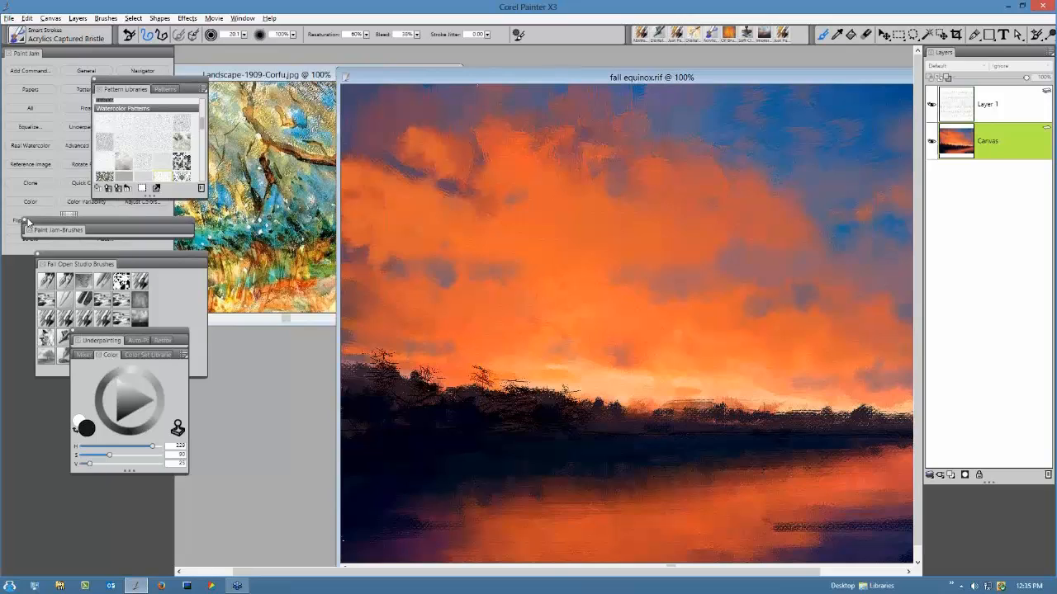
pyautogui.click(94, 79)
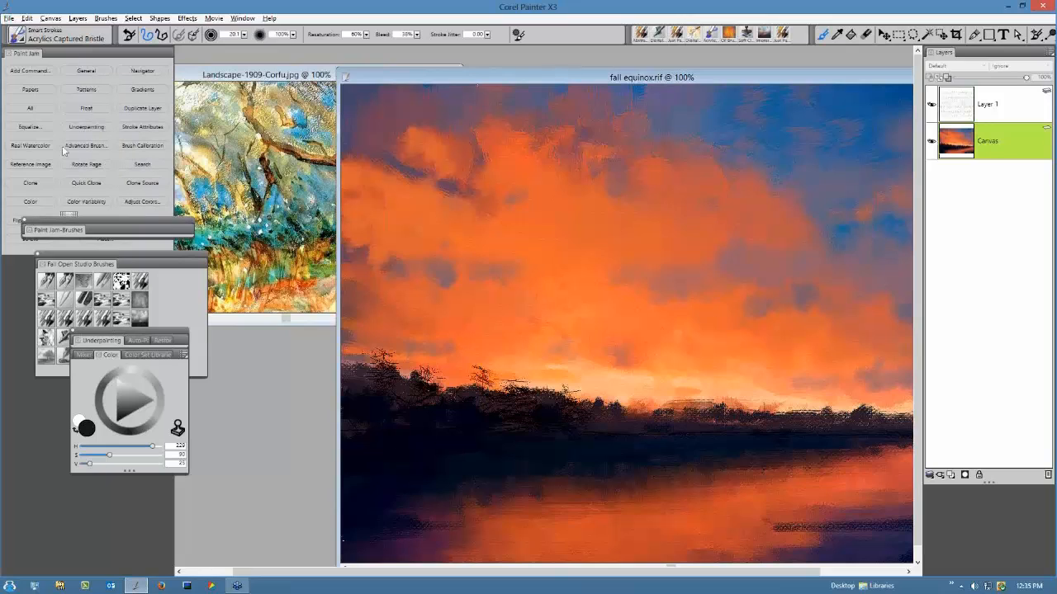
pyautogui.click(81, 147)
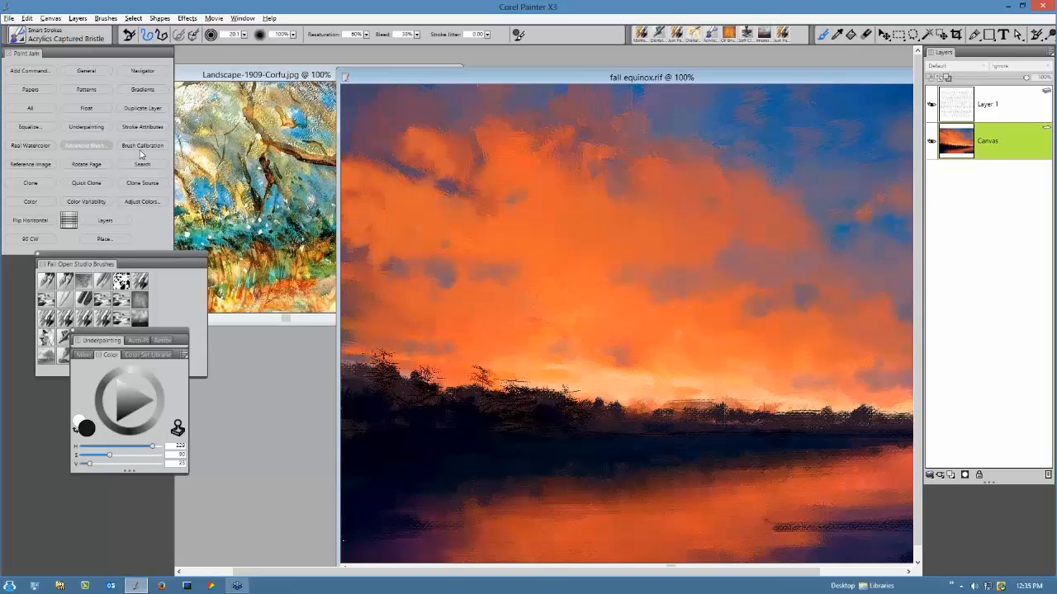
pyautogui.click(141, 148)
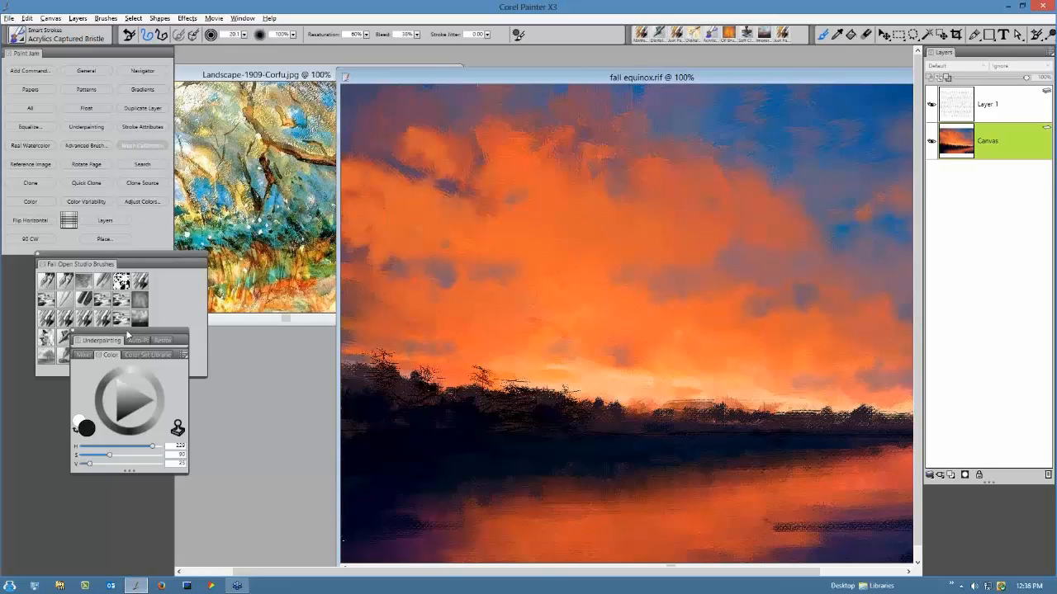
# Apply the Landscape-1909-Corfu.jpg color scheme to fall equinox.rif as an underpainting and maximize its window.
pyautogui.click(128, 334)
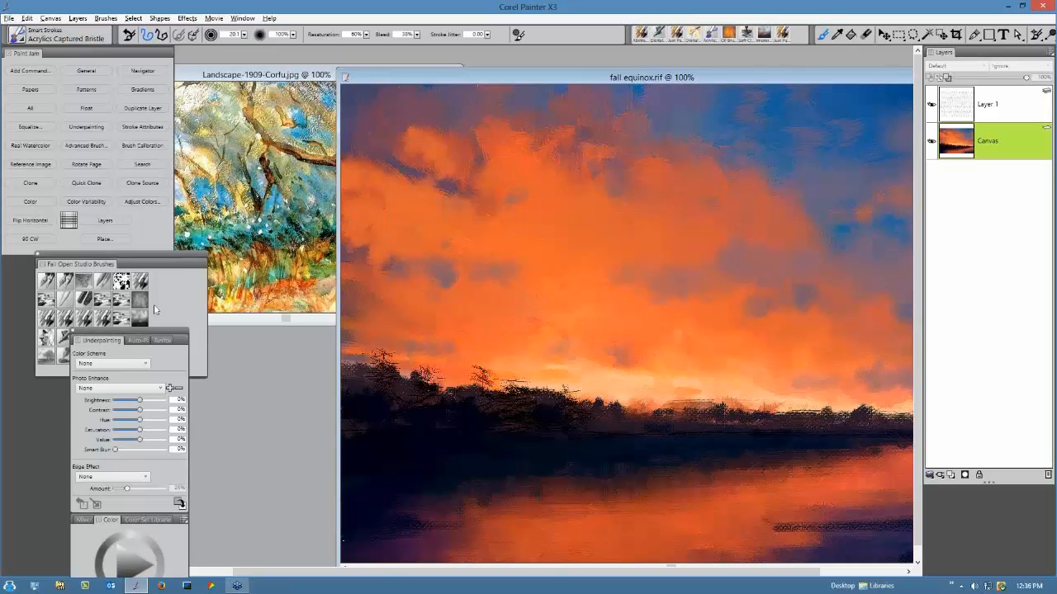
pyautogui.moveTo(147, 332); pyautogui.dragTo(166, 232)
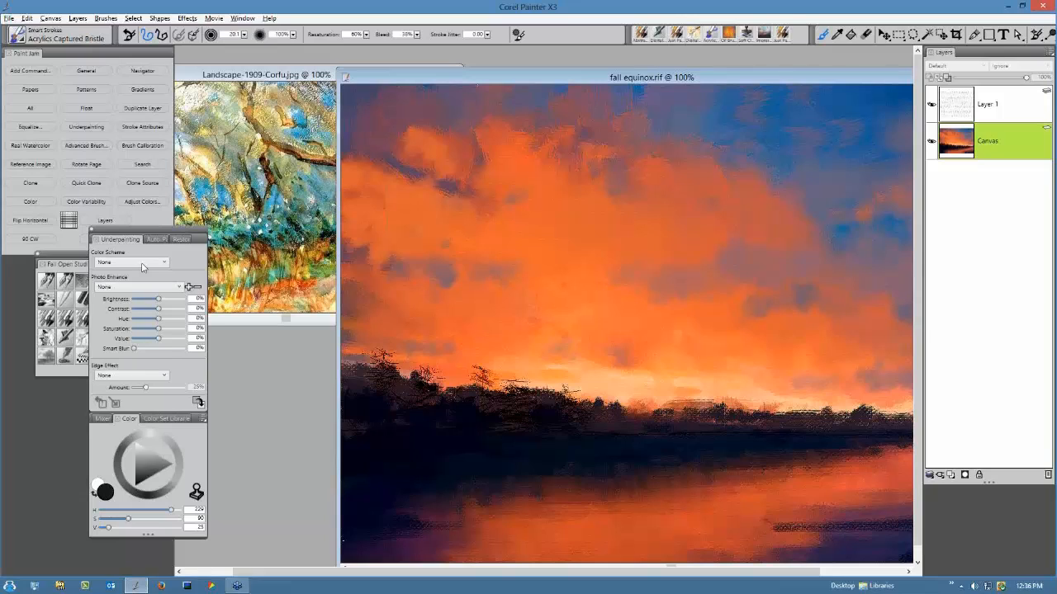
pyautogui.click(143, 264)
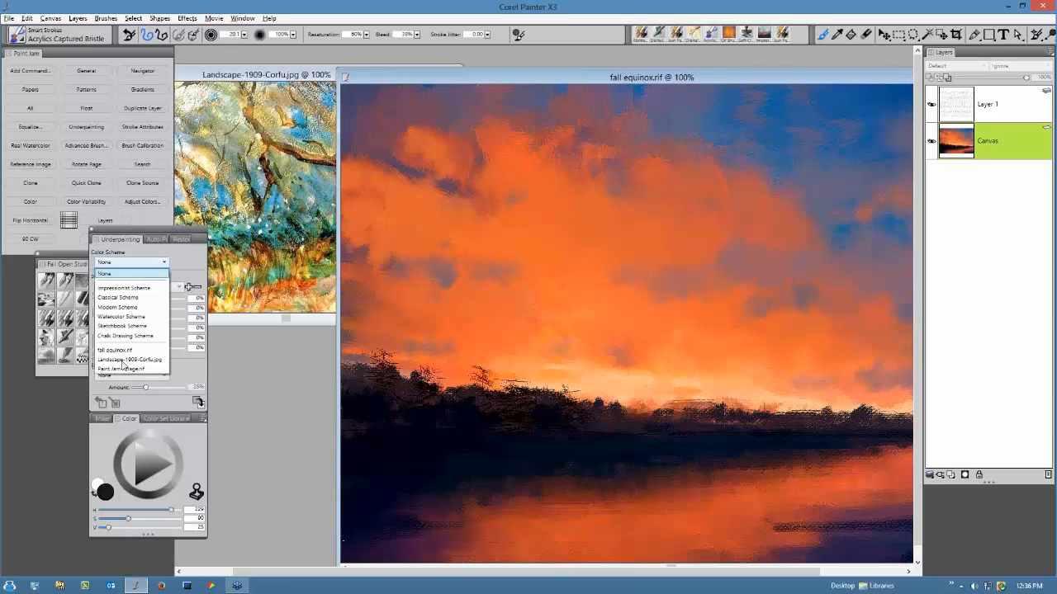
pyautogui.click(124, 360)
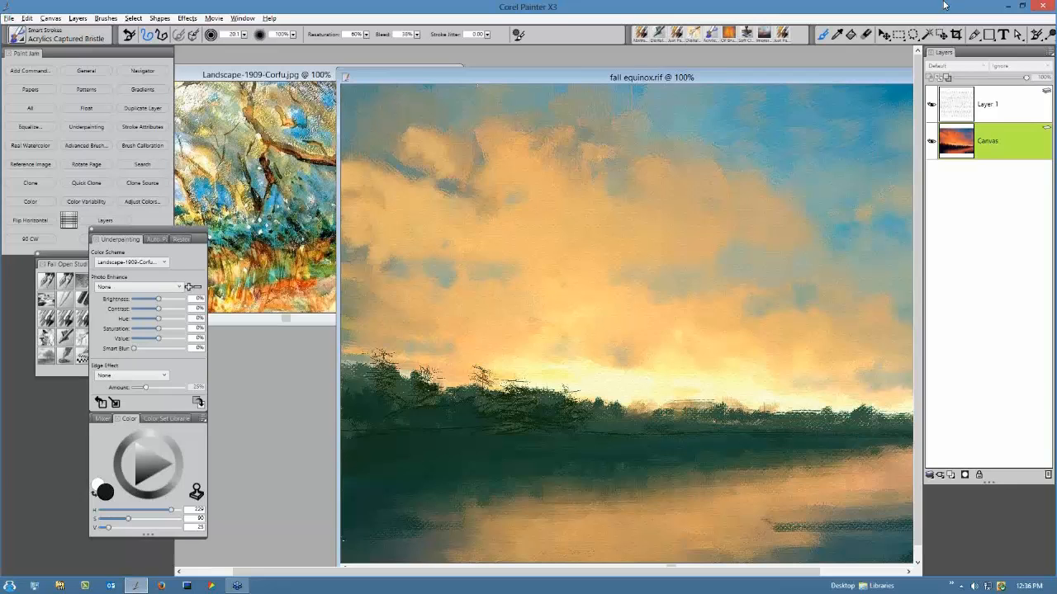
pyautogui.doubleClick(702, 77)
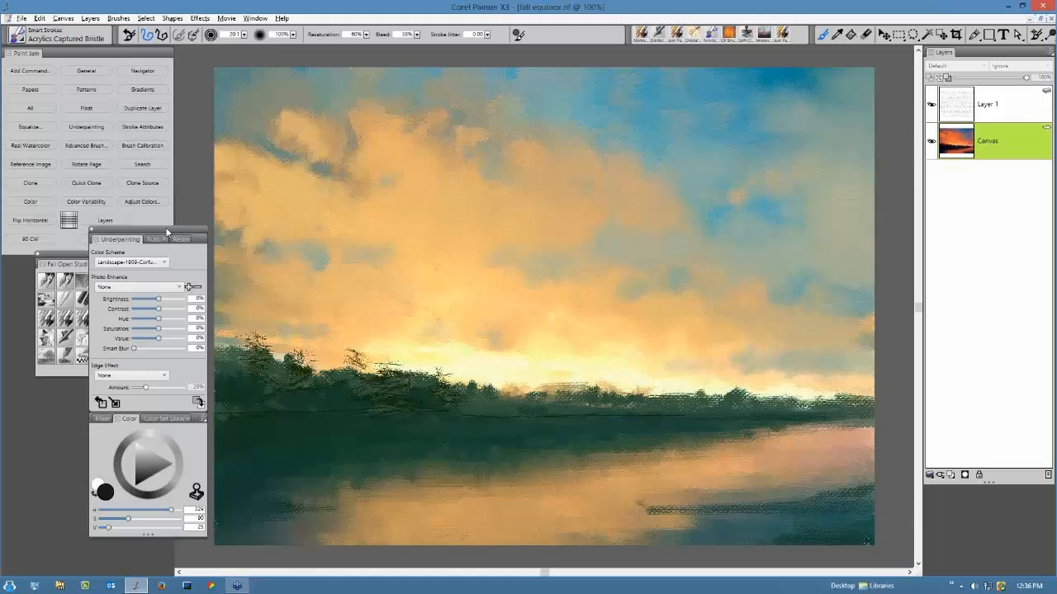
# Move the Underpainting palette group clear of the brush palette and set the underpainting's contrast to 4%, saturation to -9% and value to -48%.
pyautogui.moveTo(167, 233); pyautogui.dragTo(167, 210)
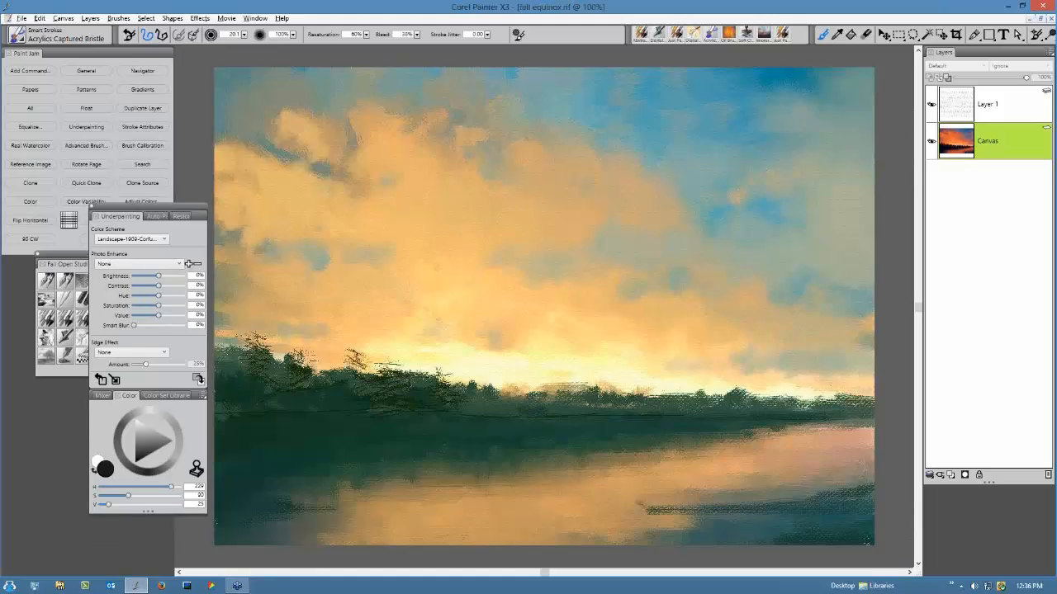
pyautogui.moveTo(167, 206); pyautogui.dragTo(168, 134)
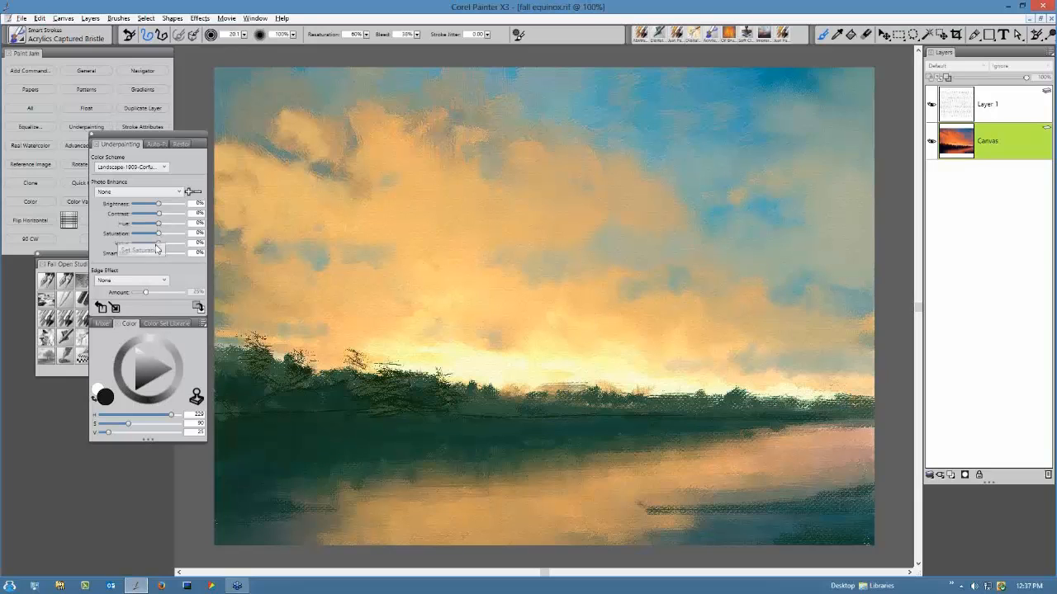
pyautogui.moveTo(157, 245); pyautogui.dragTo(153, 244)
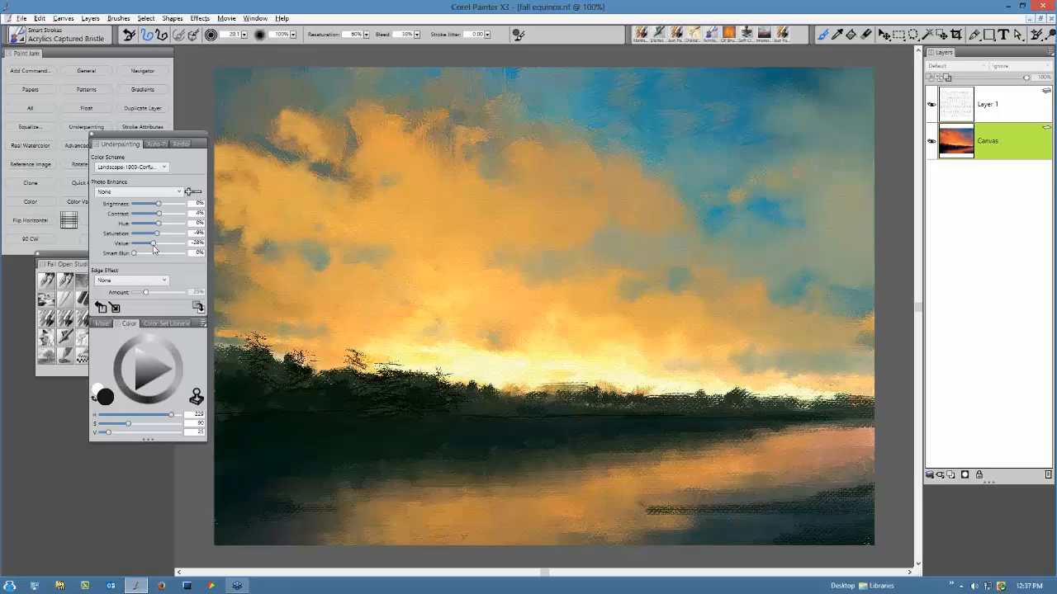
pyautogui.moveTo(153, 245); pyautogui.dragTo(152, 244)
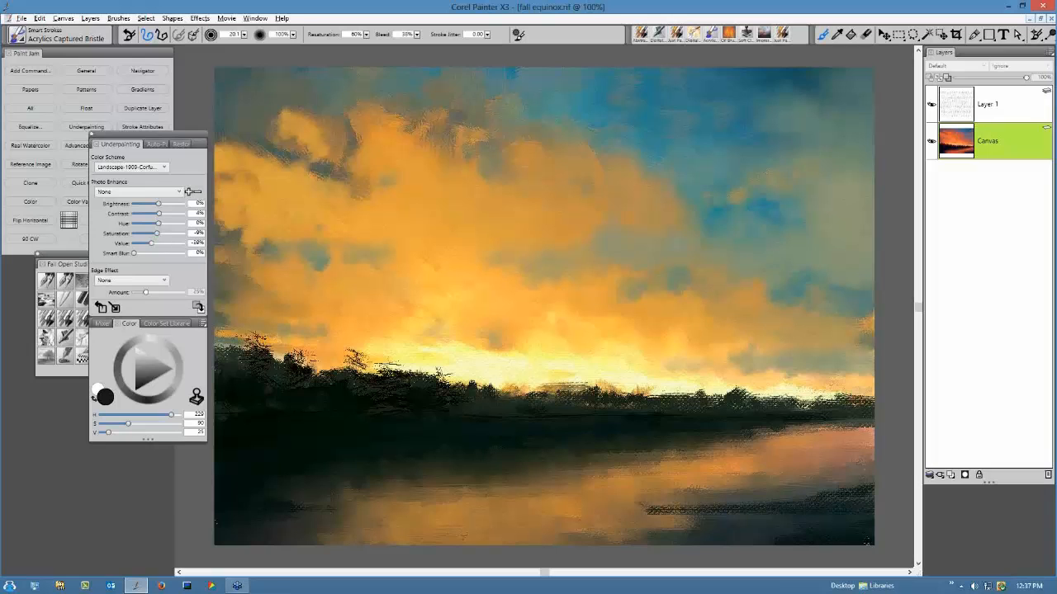
pyautogui.moveTo(151, 245); pyautogui.dragTo(150, 244)
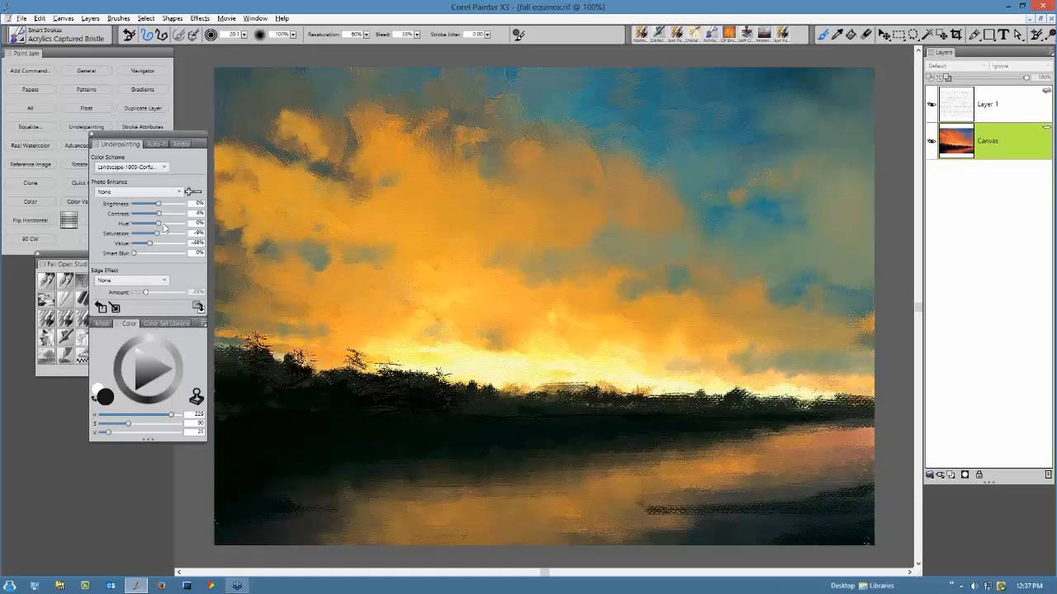
# Try hue shifts of 6% and -9% on the fall equinox underpainting and return the hue to 0%.
pyautogui.moveTo(163, 224); pyautogui.dragTo(161, 223)
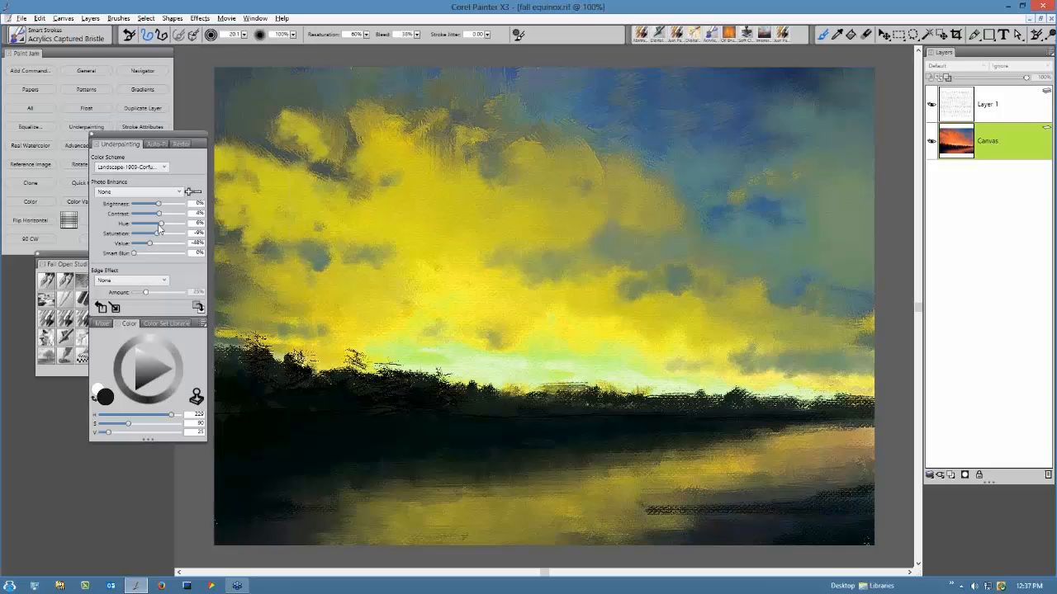
pyautogui.moveTo(159, 224); pyautogui.dragTo(154, 224)
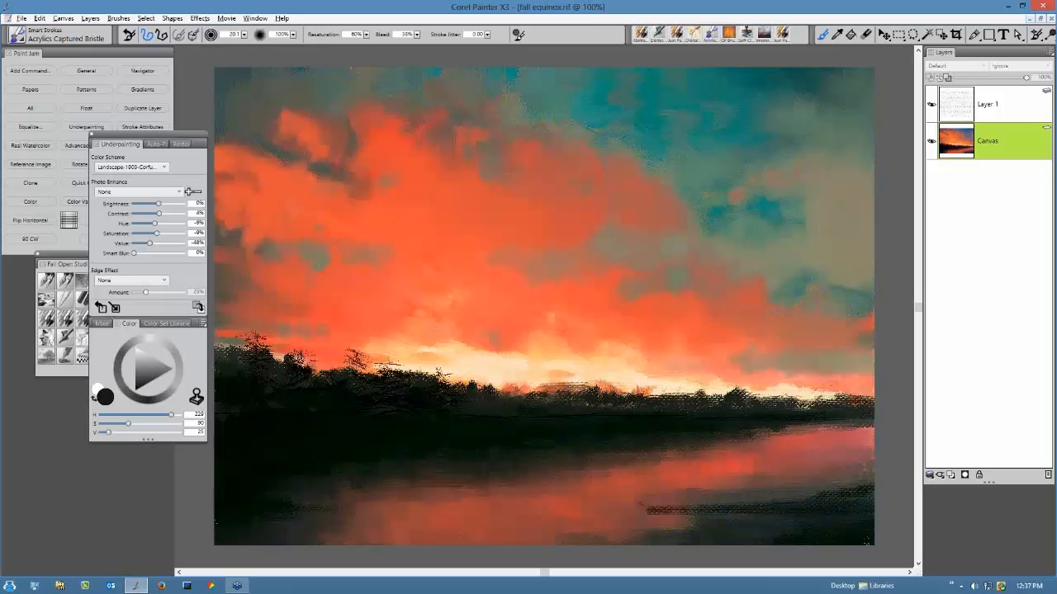
pyautogui.moveTo(154, 223); pyautogui.dragTo(158, 223)
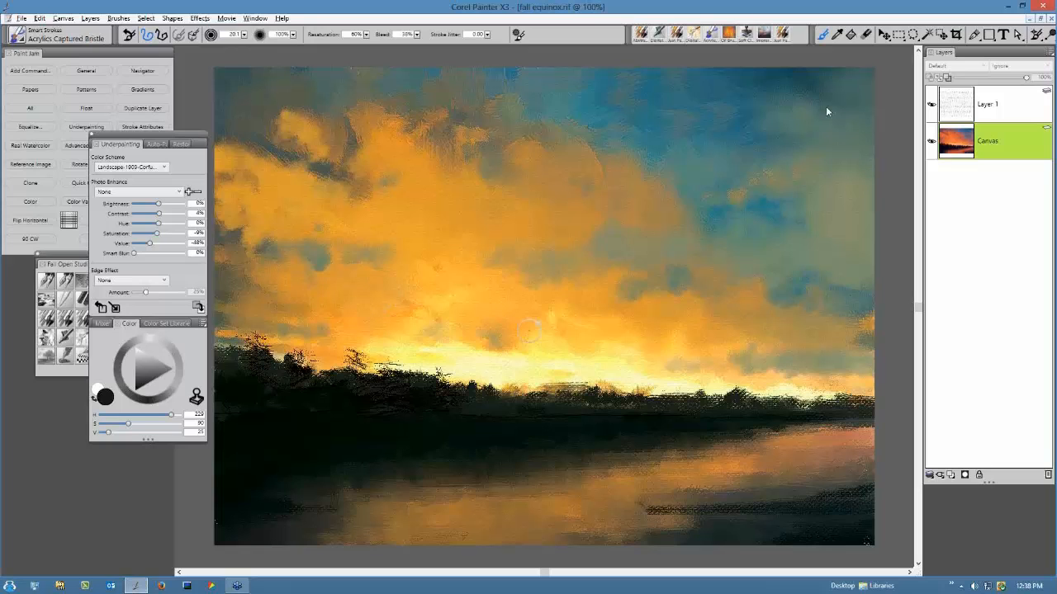
# Minimize fall equinox.rif and view the Paint Jam-Image.rif painting with all palettes hidden, zoomed to 111.1%.
pyautogui.click(1030, 18)
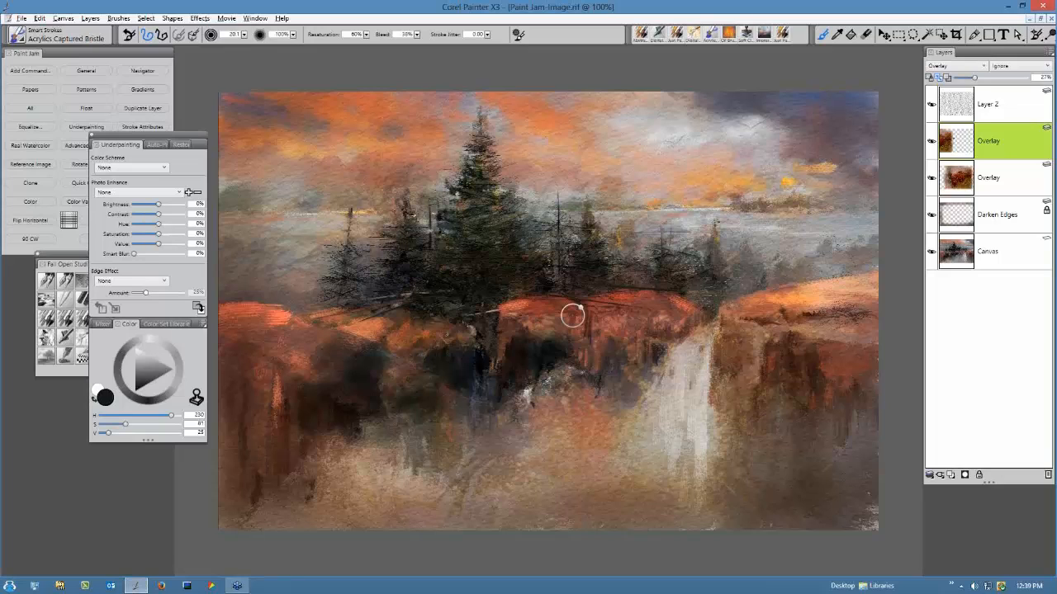
pyautogui.press('Tab')
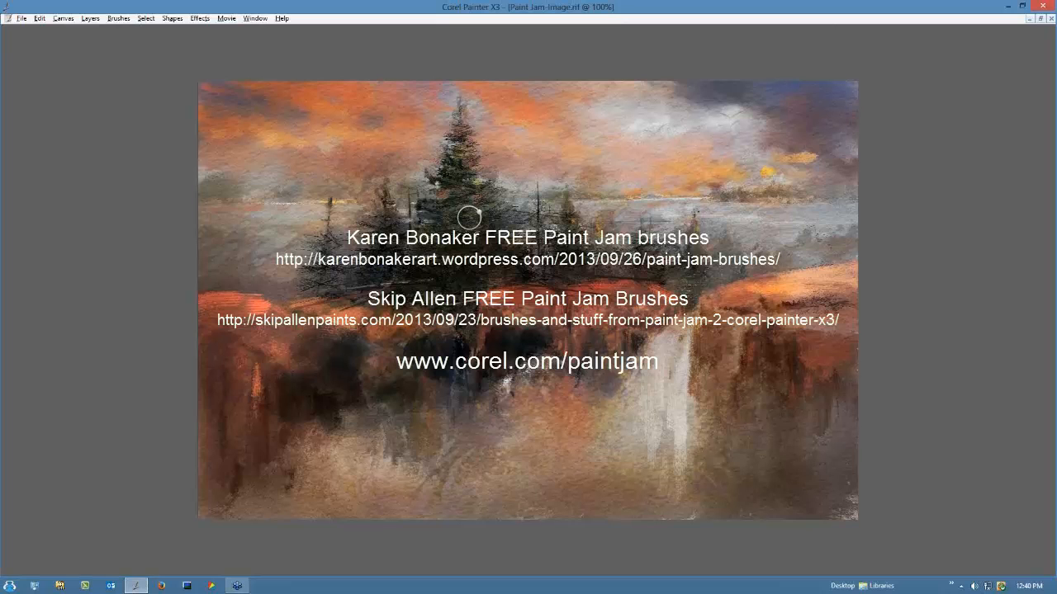
pyautogui.hotkey('ctrl', '+')
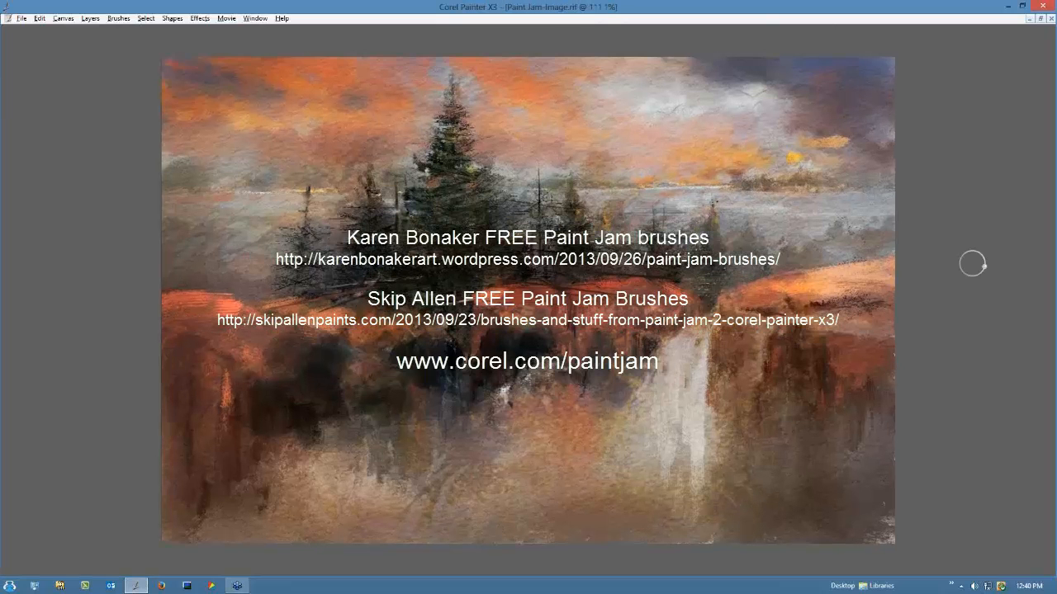